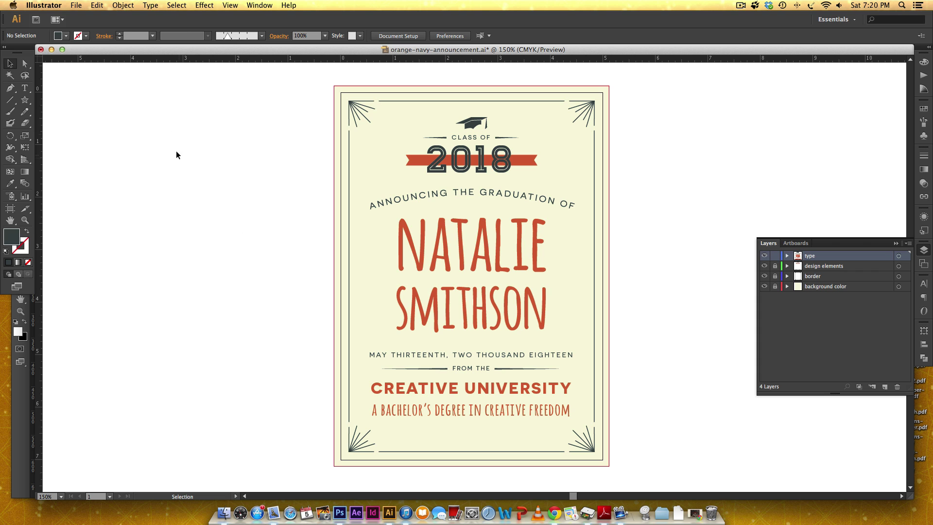
- Start a new document with a width of 5 in and a height of 7 in
click(76, 6)
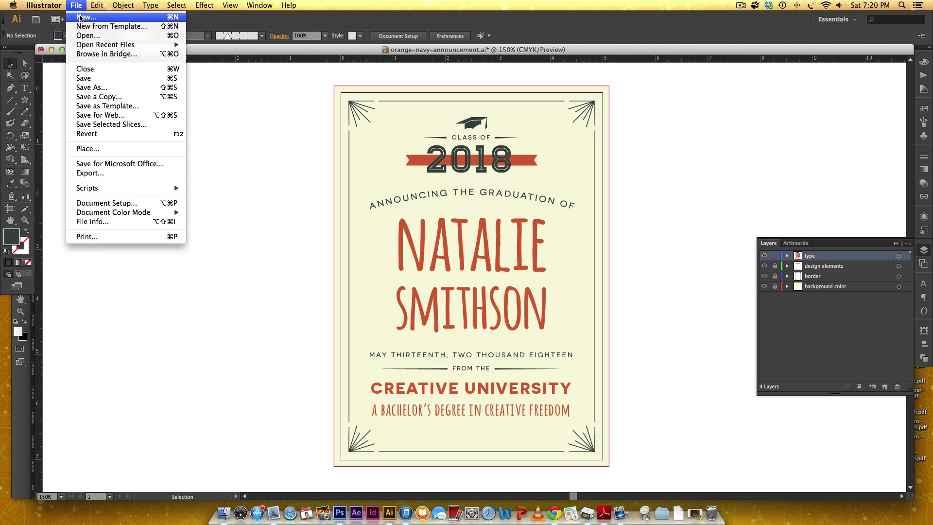
click(84, 17)
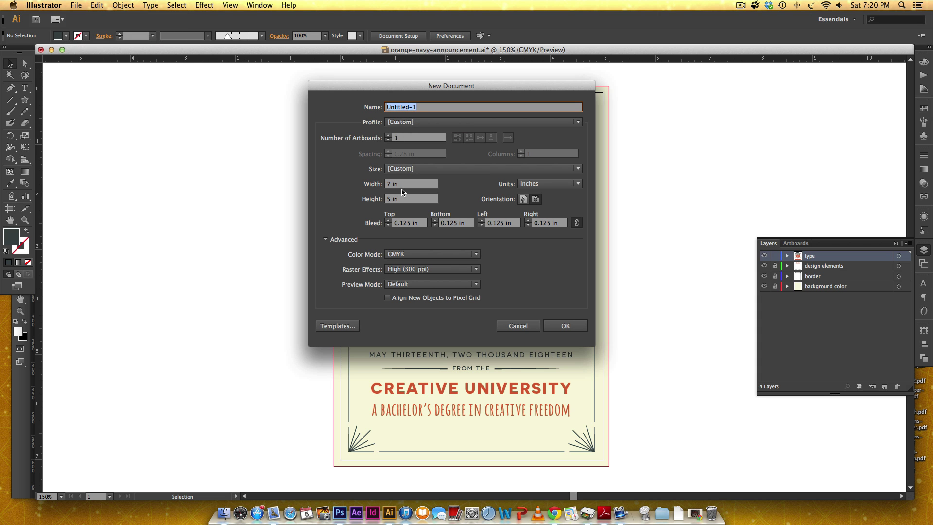
click(417, 180)
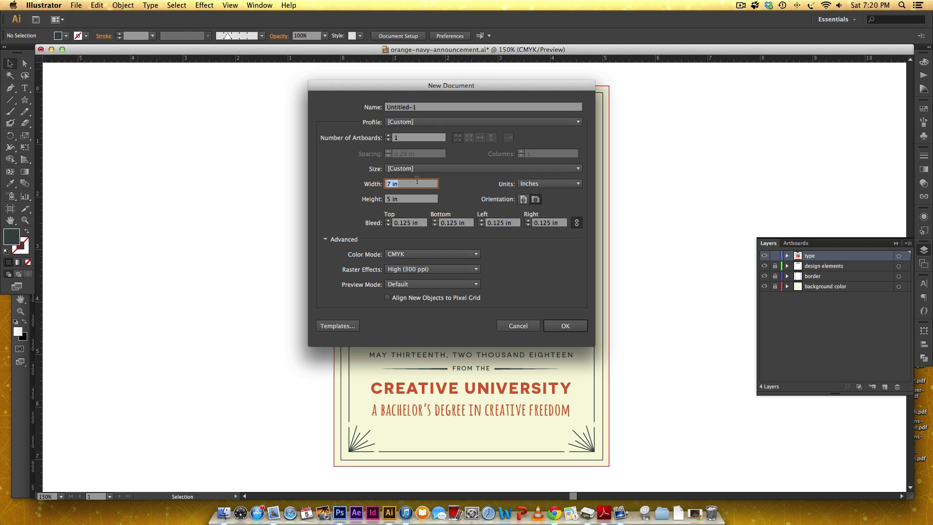
text(5)
key(Tab)
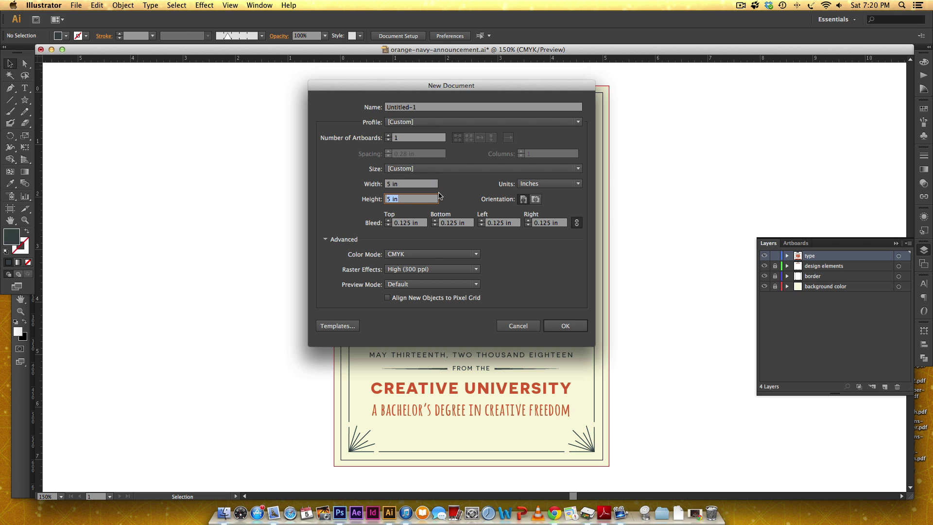
text(7)
- Create the document with CMYK color mode and High (300 ppi) raster effects
click(411, 259)
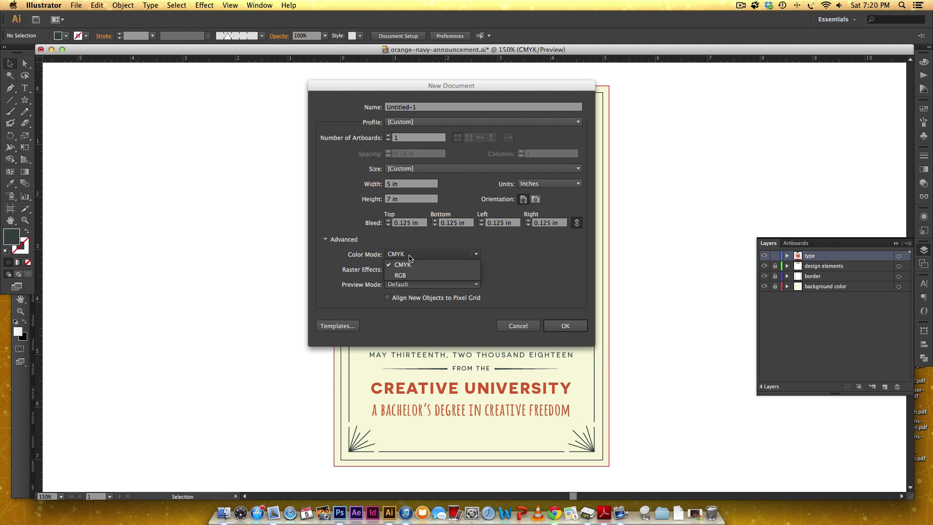
click(416, 265)
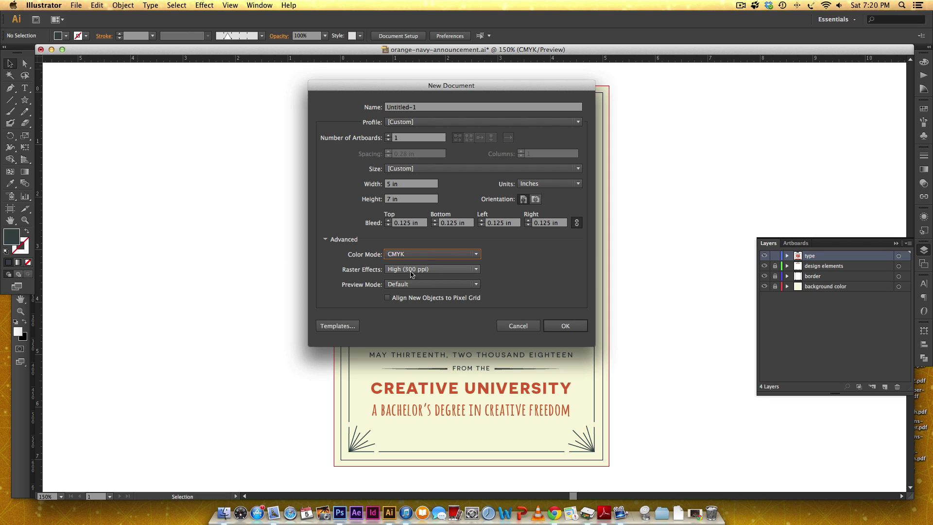
click(436, 272)
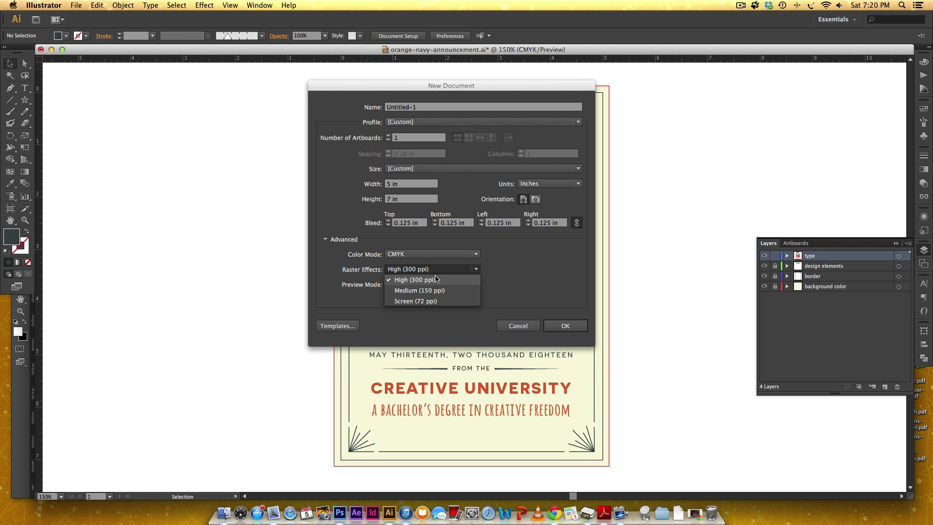
click(437, 280)
click(325, 239)
click(326, 239)
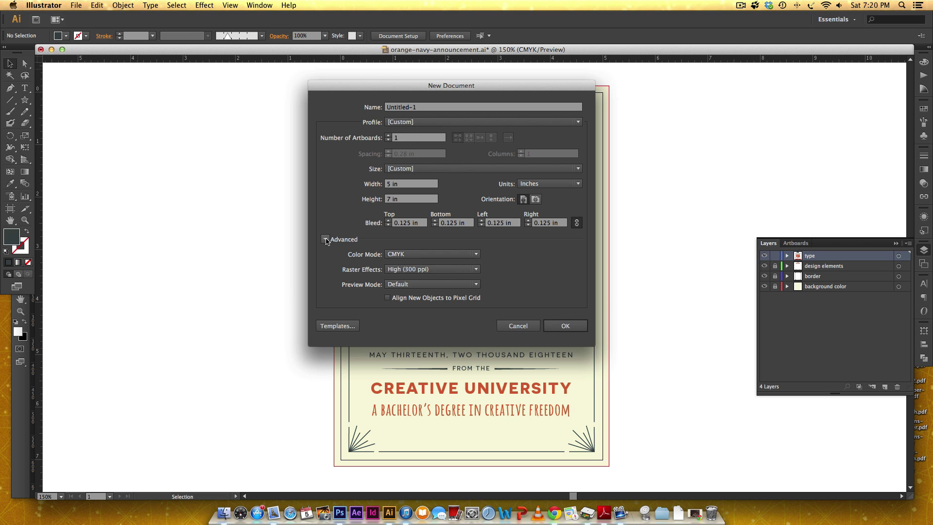
click(325, 239)
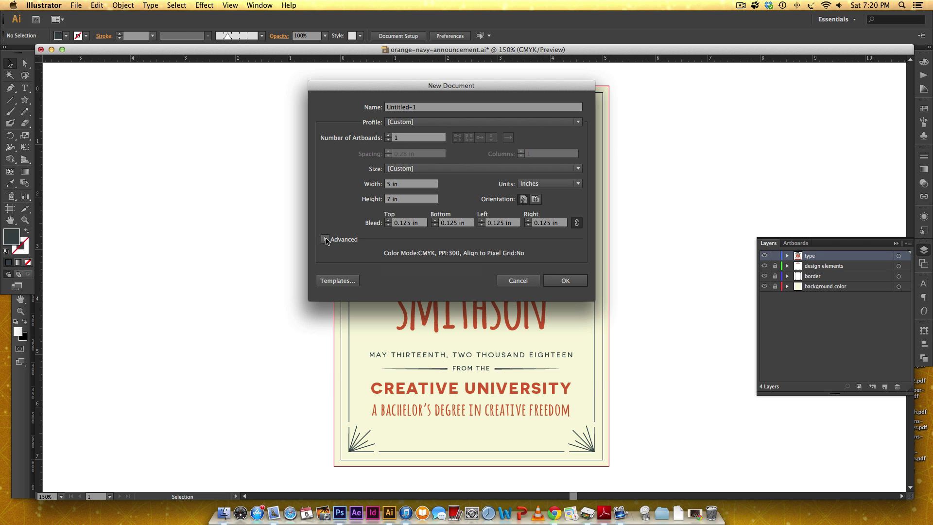
click(325, 240)
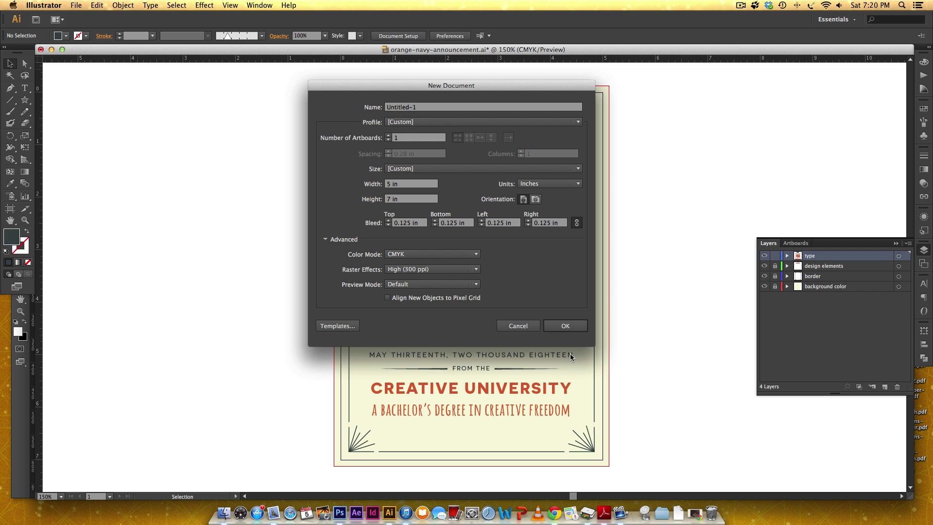
click(565, 326)
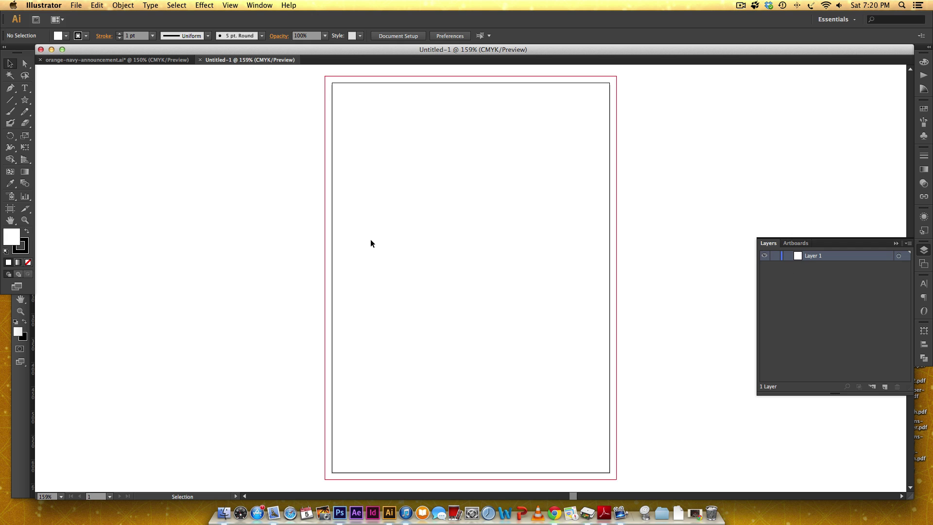
- Paste the copied cream, dark navy and orange color squares and place them beside the artboard's upper right corner
key(super+v)
drag(489, 280, 759, 124)
click(780, 147)
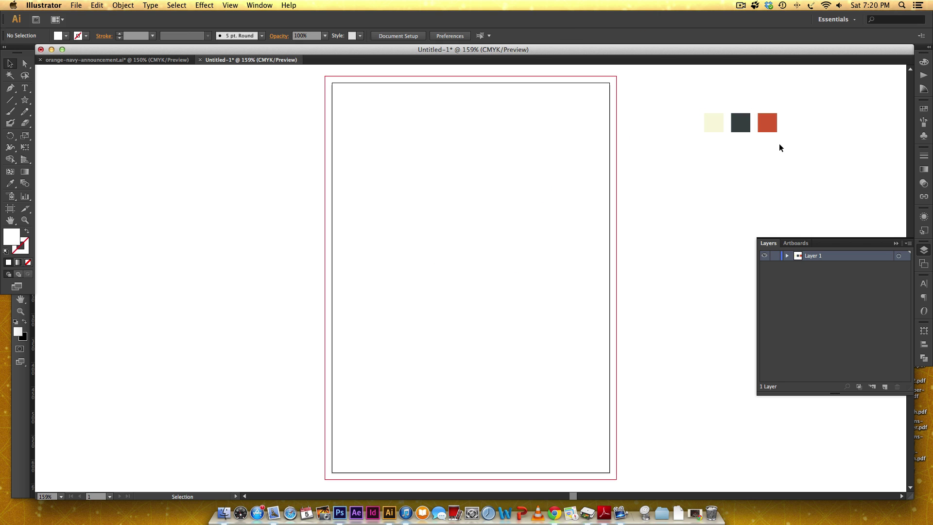
- Examine the CMYK values of the cream, dark navy and orange color squares one after another
click(924, 62)
click(723, 131)
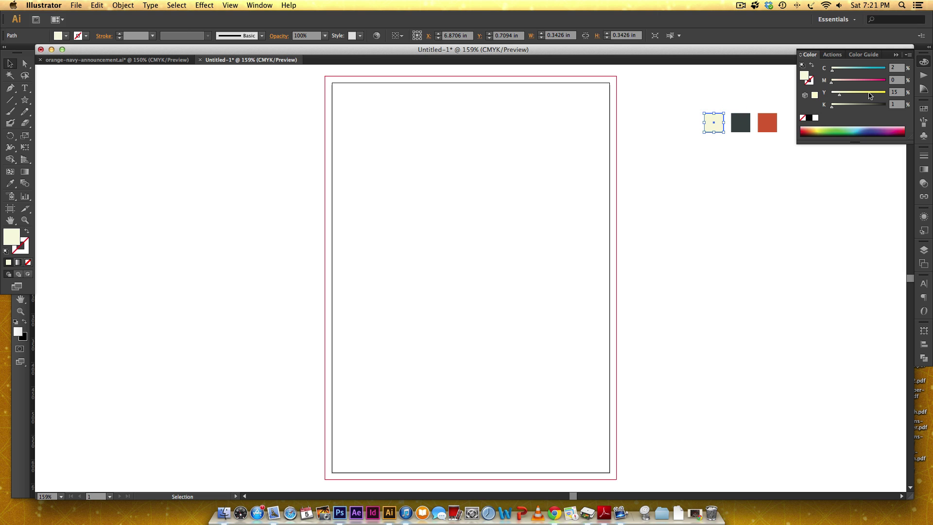
click(744, 132)
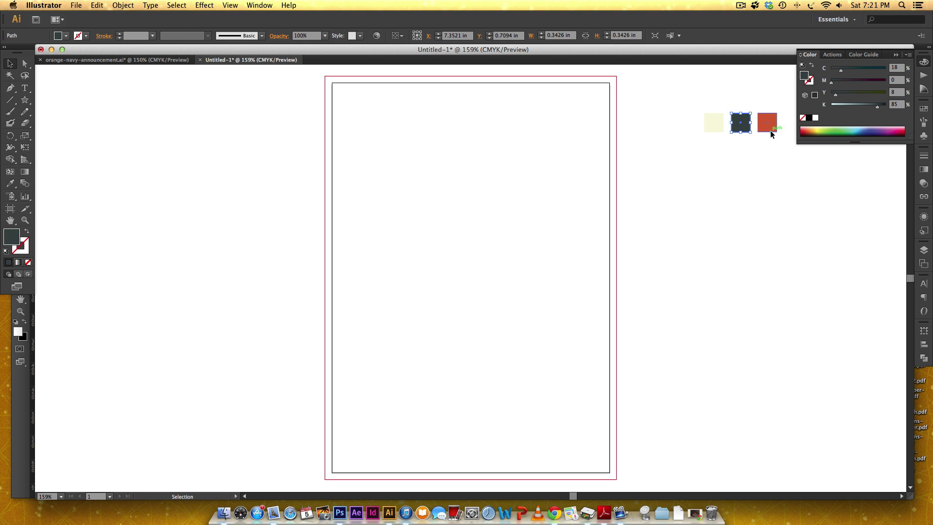
click(772, 129)
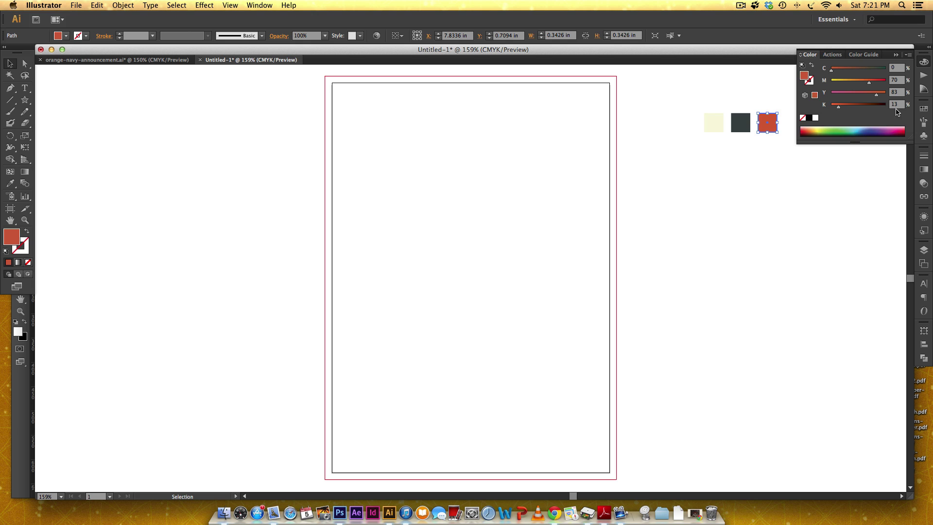
click(722, 169)
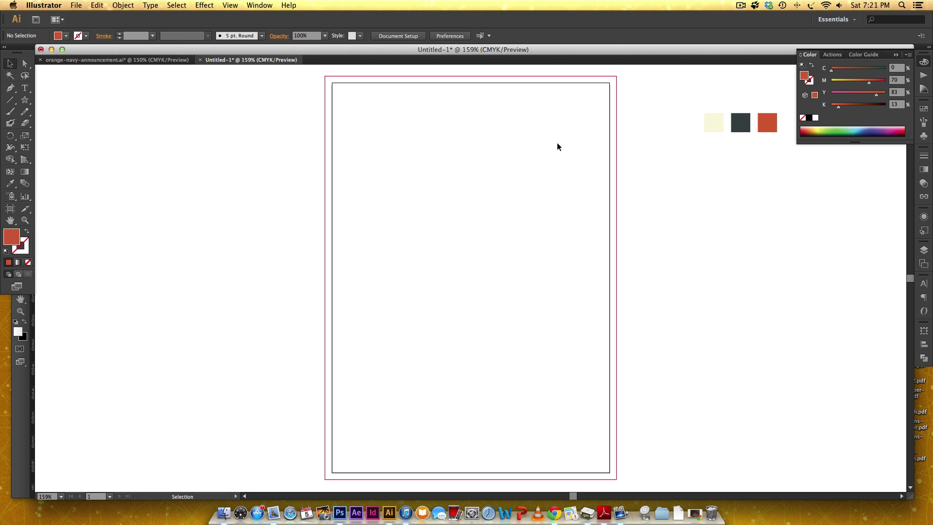
- Draw a 5.25 by 7.25 in rectangle over the full bleed area and fill it with the cream sample color
key(m)
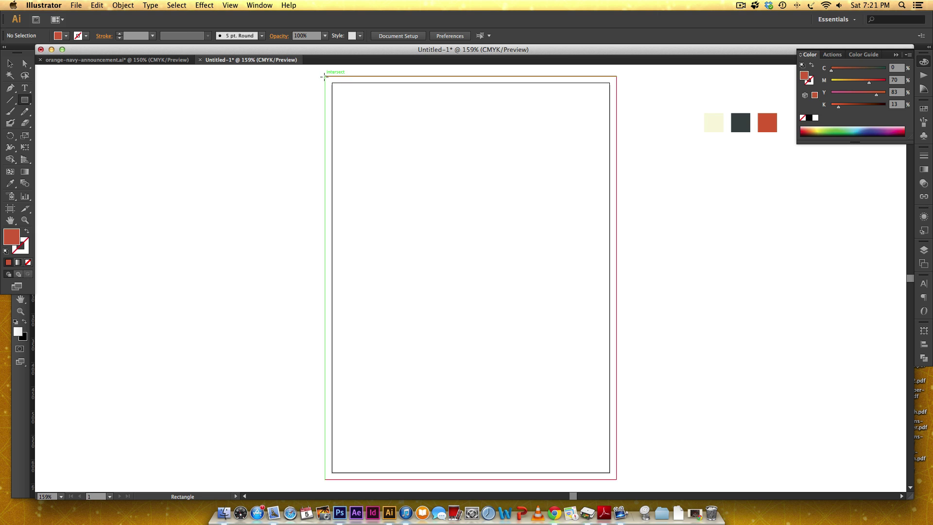
drag(325, 76, 617, 479)
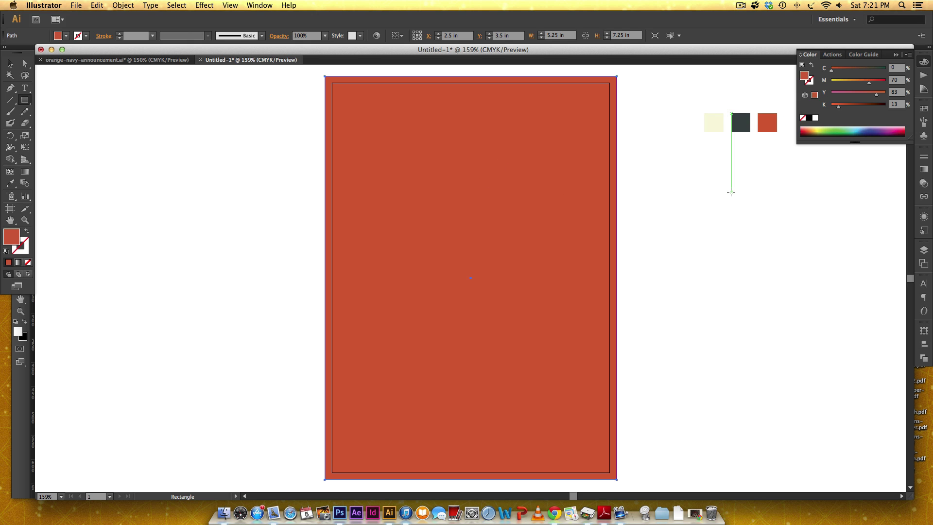
key(i)
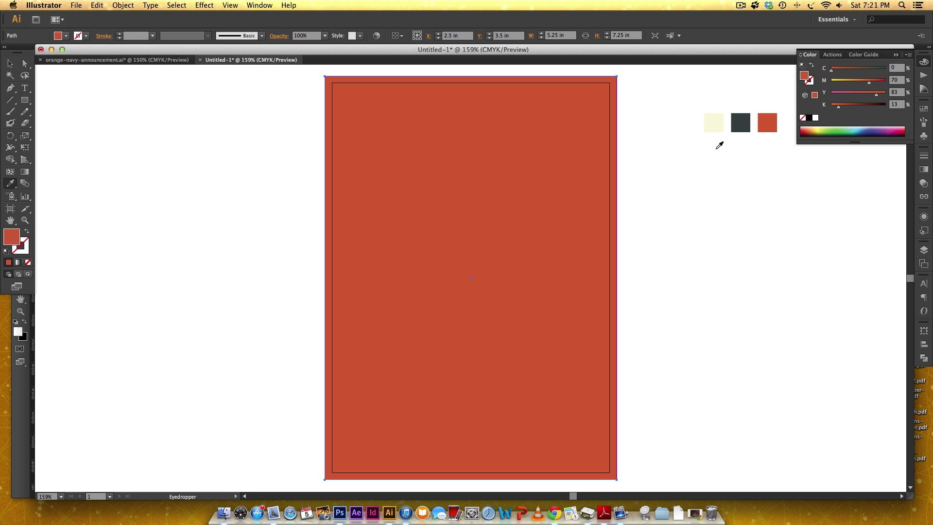
click(716, 119)
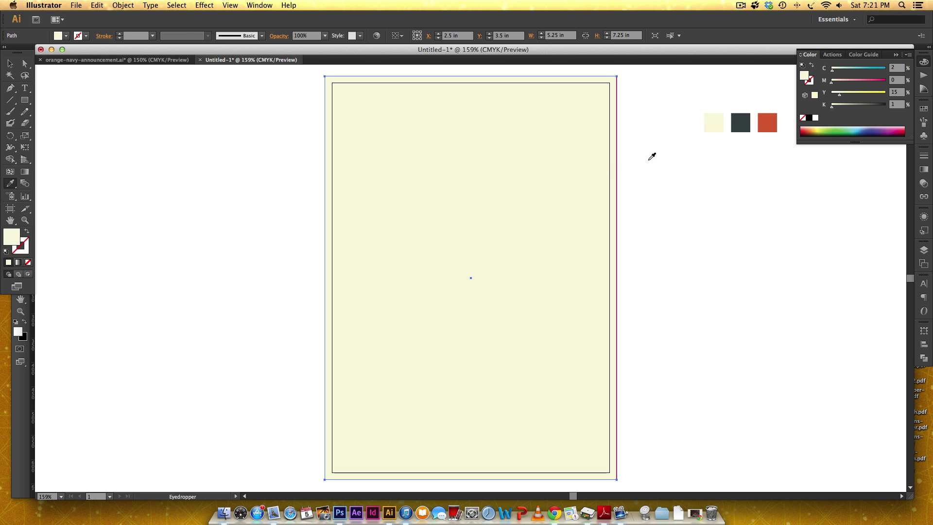
key(v)
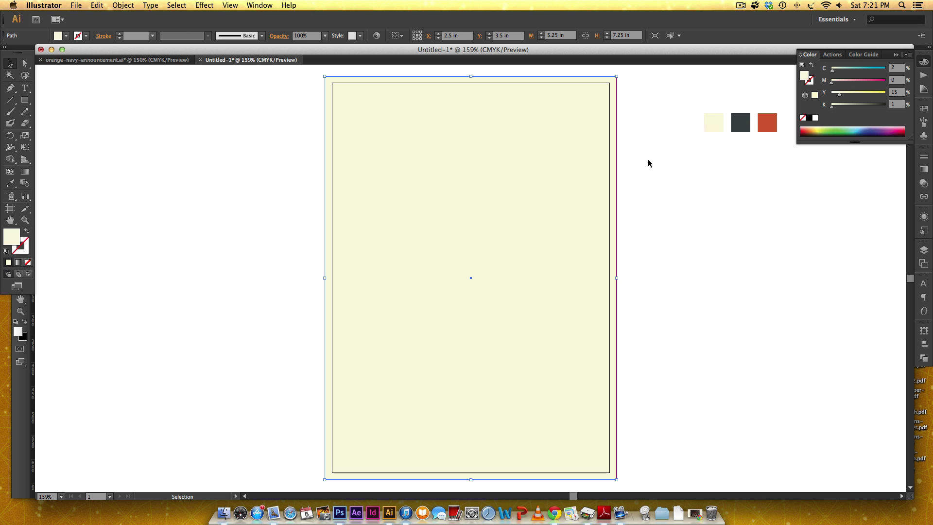
- Add a new layer and move the cream background rectangle from Layer 1 onto it
click(924, 250)
click(646, 240)
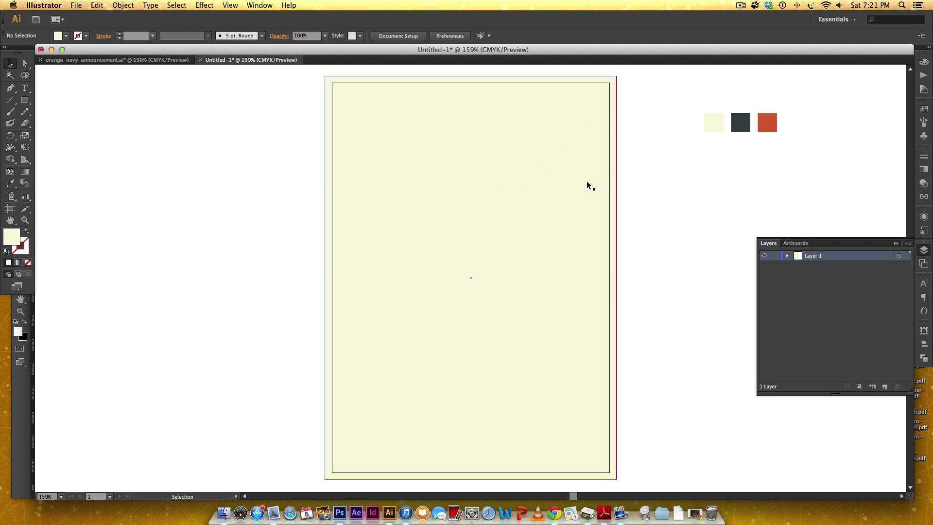
click(607, 177)
click(545, 179)
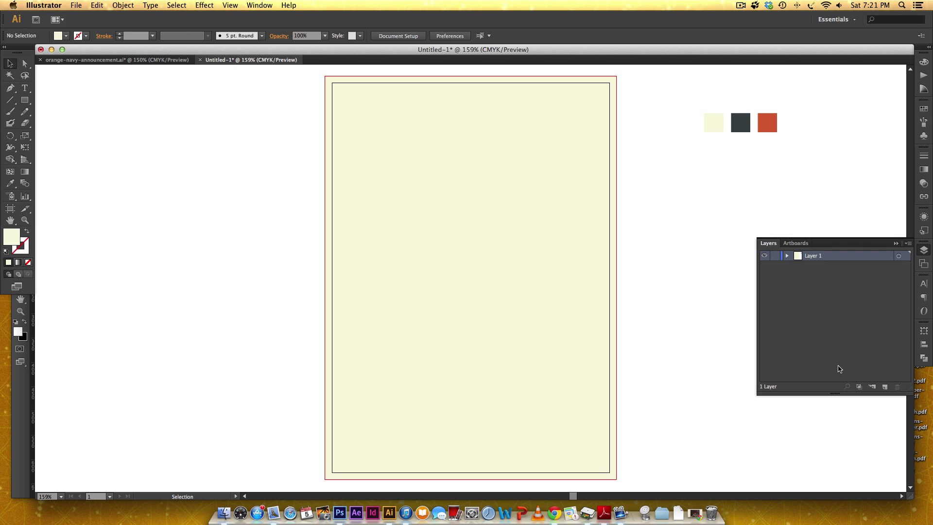
click(886, 387)
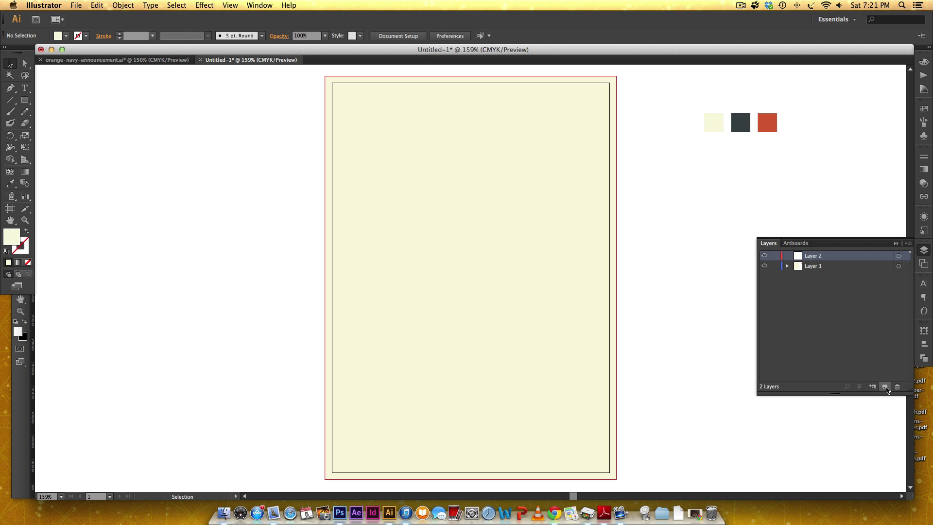
click(491, 283)
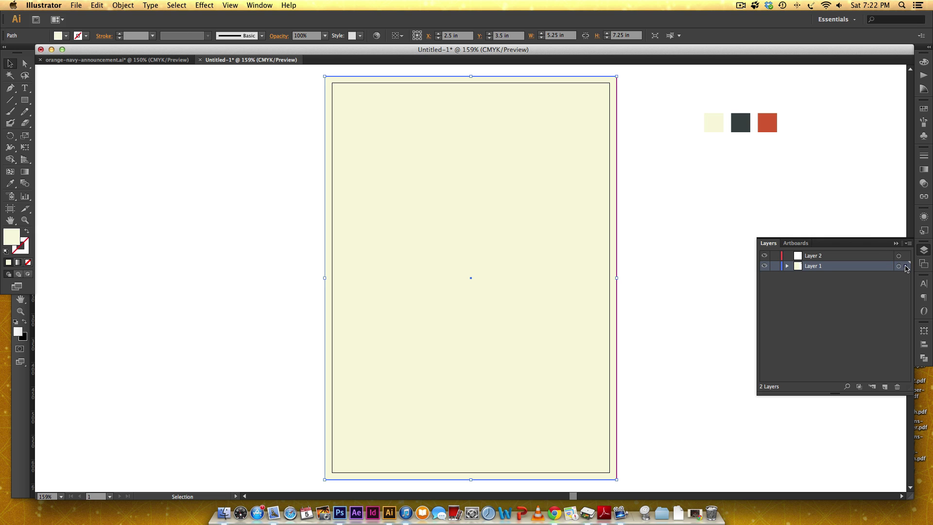
drag(906, 268, 905, 256)
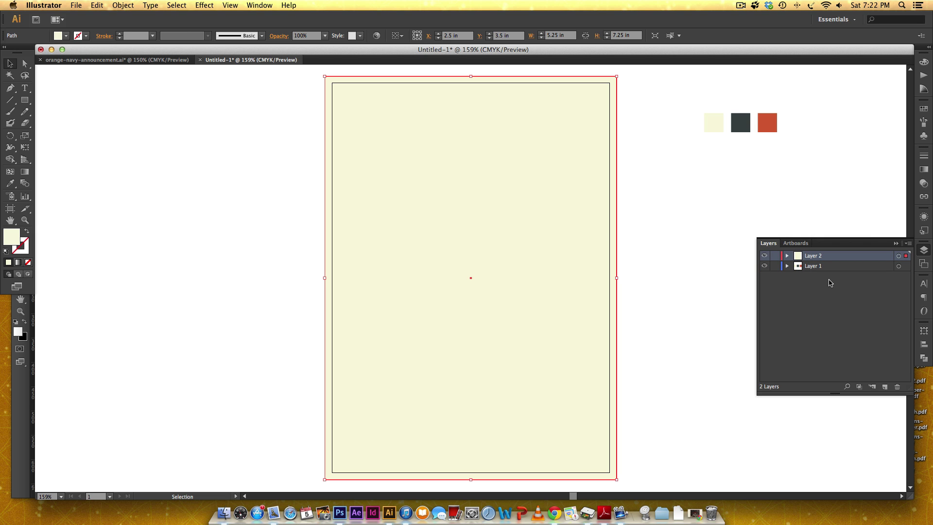
- Rename the layer holding the cream rectangle as "background color"
double_click(812, 257)
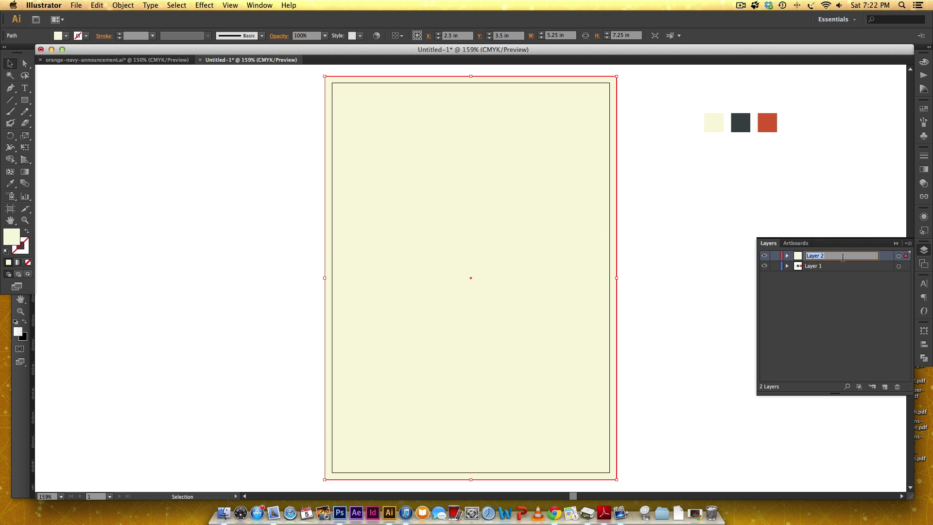
text(background color)
key(Return)
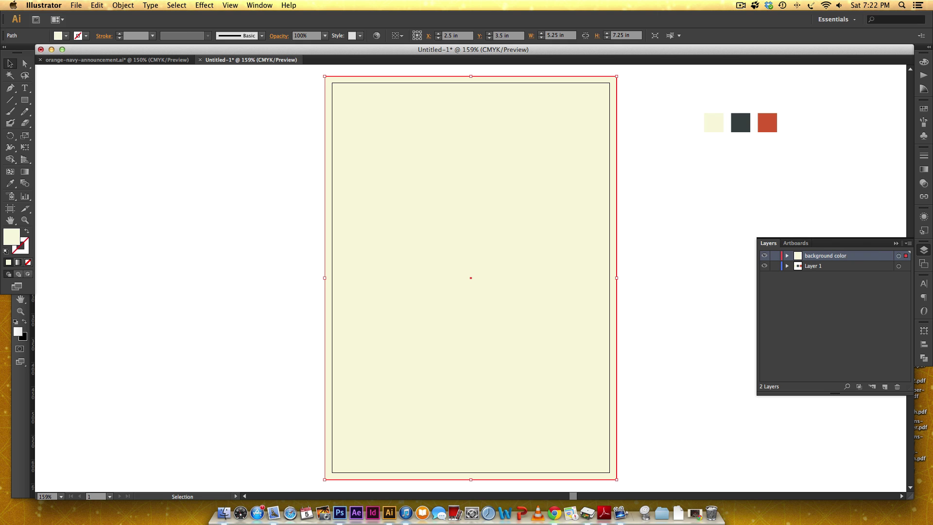
- Place the "background color" layer beneath Layer 1 and lock it
drag(859, 258, 855, 273)
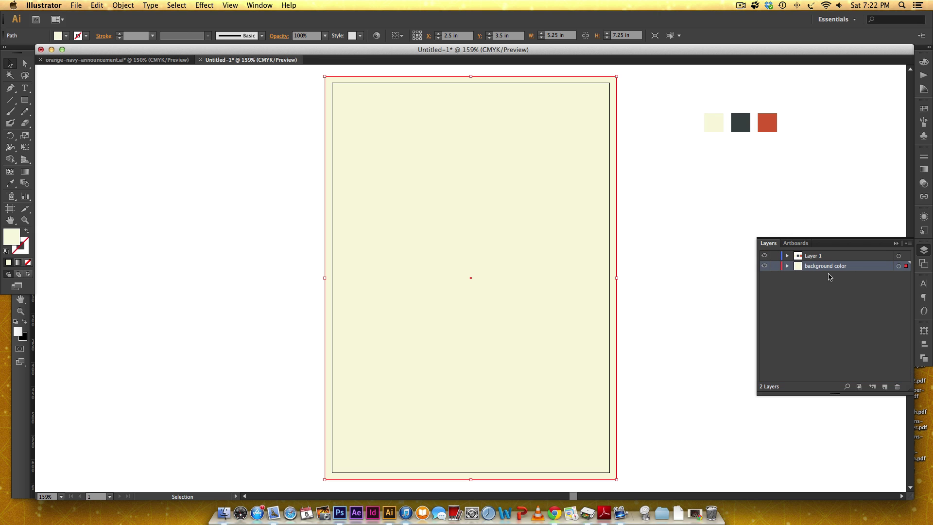
click(775, 266)
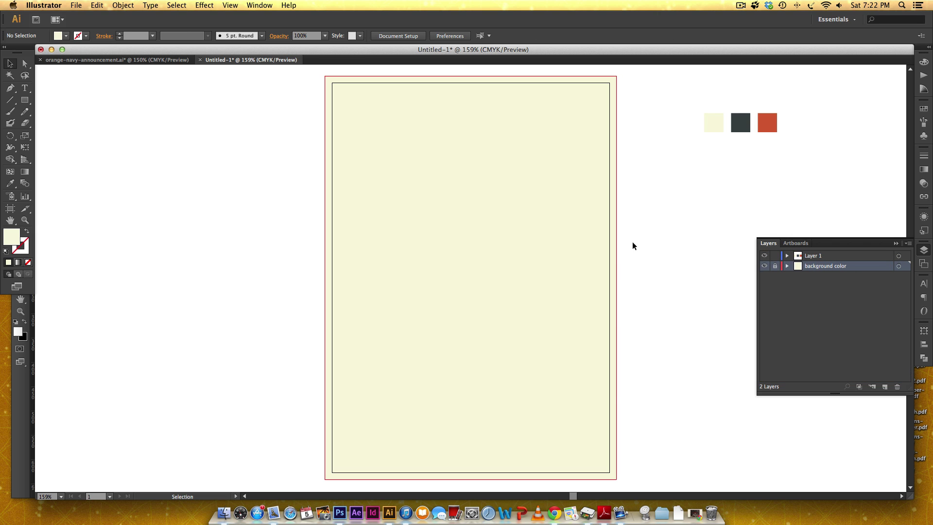
drag(449, 224, 671, 328)
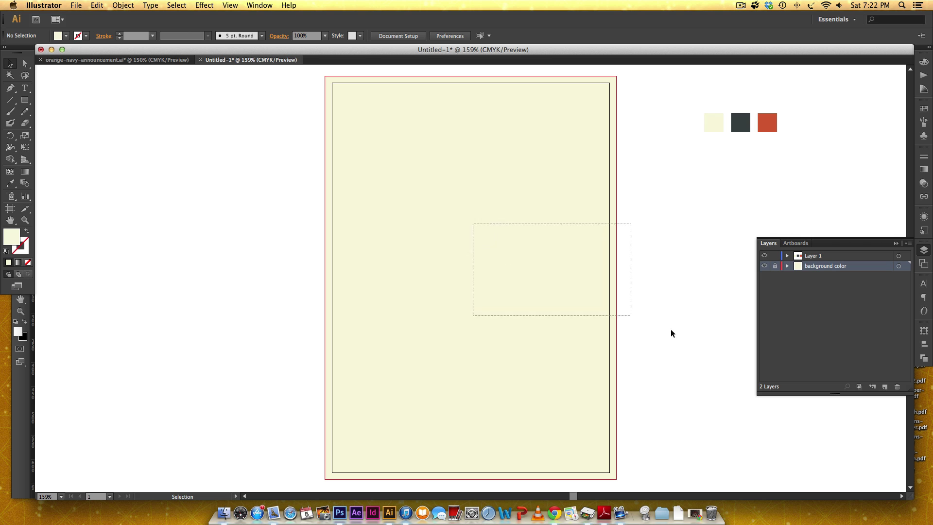
drag(483, 267, 588, 322)
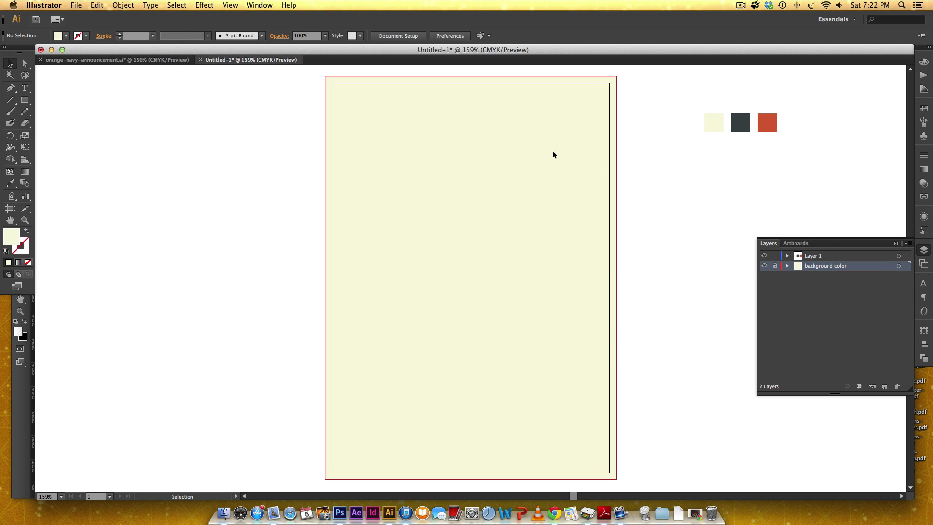
- Look at the border and corner ornaments in orange-navy-announcement.ai, and return to the untitled document for a close view
click(131, 60)
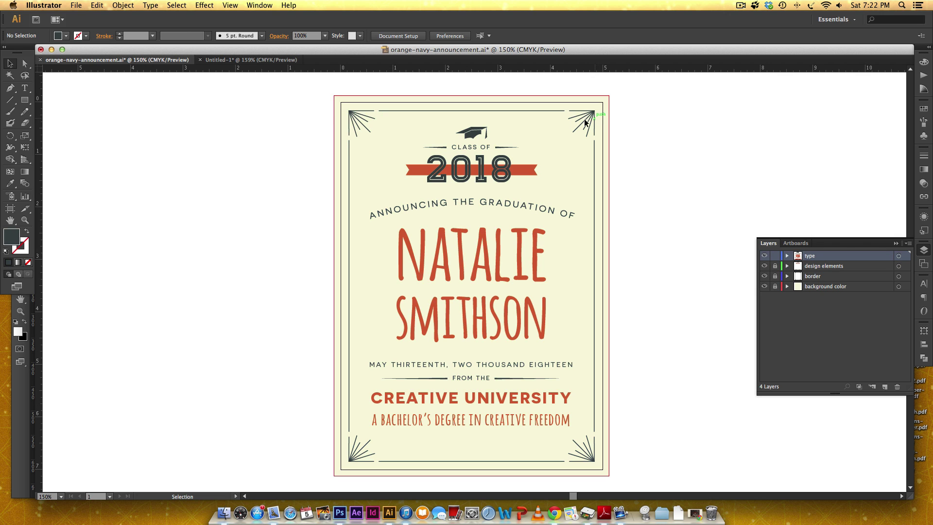
click(250, 60)
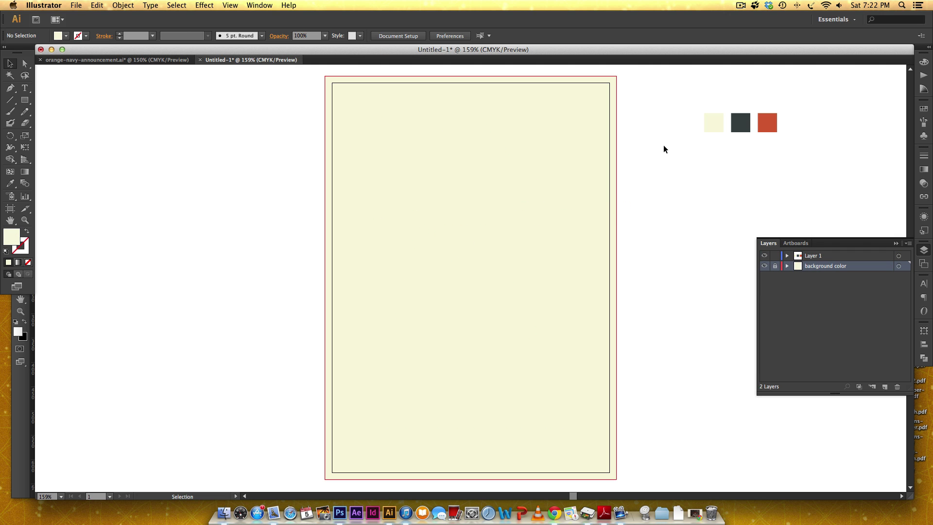
key(super+equal)
key(super+equal)
key(super+equal)
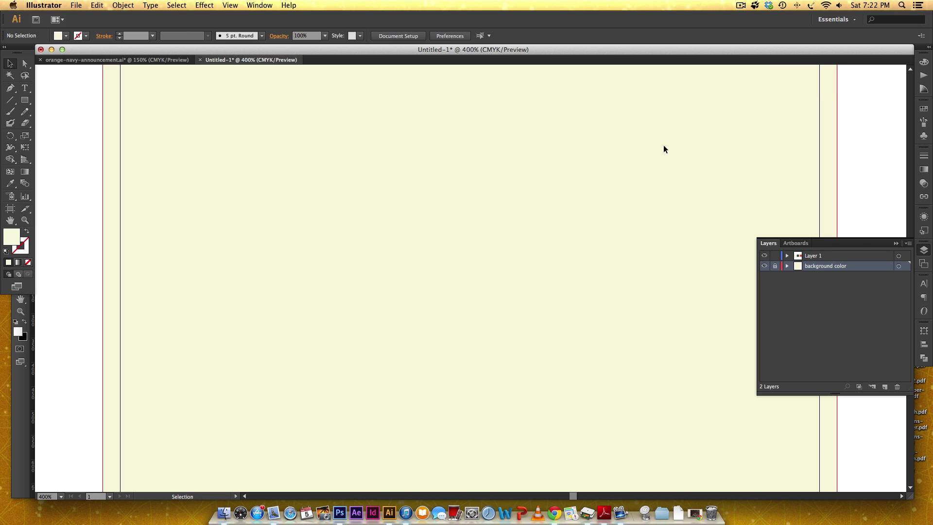
- Draw a horizontal line about 0.77 in long on Layer 1, just inside the card's upper-right corner
scroll(629, 142, right, 5)
scroll(702, 132, up, 5)
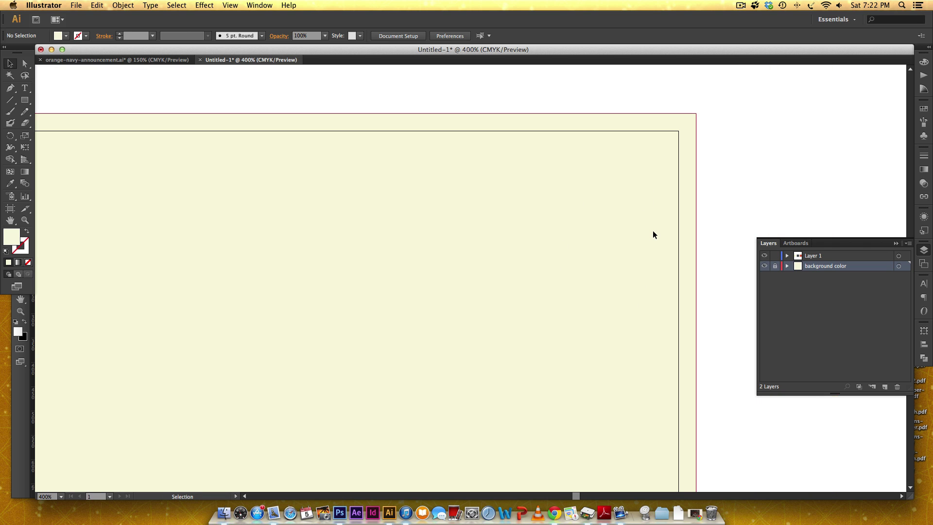
click(10, 100)
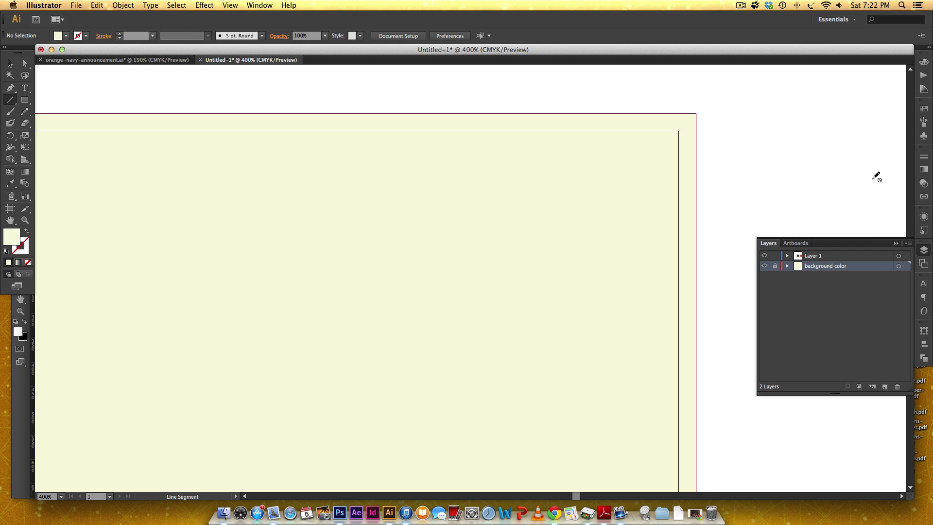
click(826, 256)
click(775, 266)
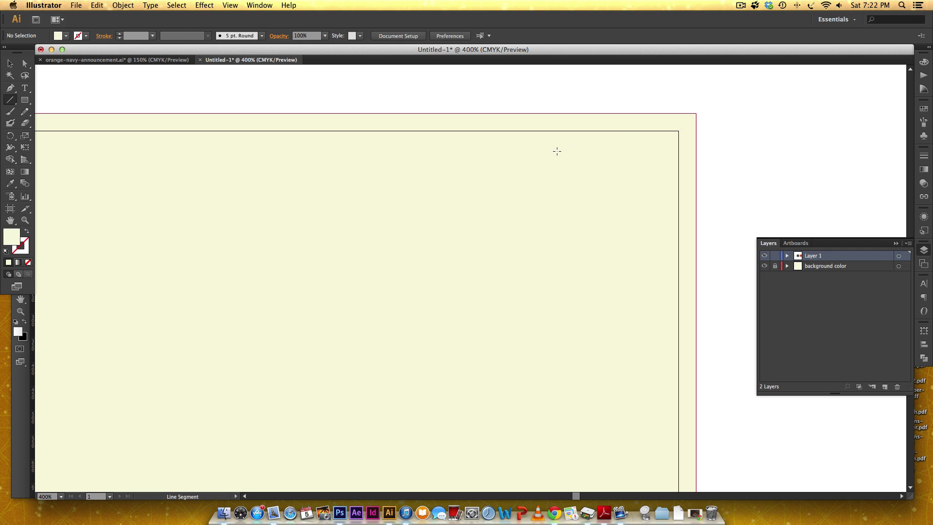
drag(557, 152, 658, 153)
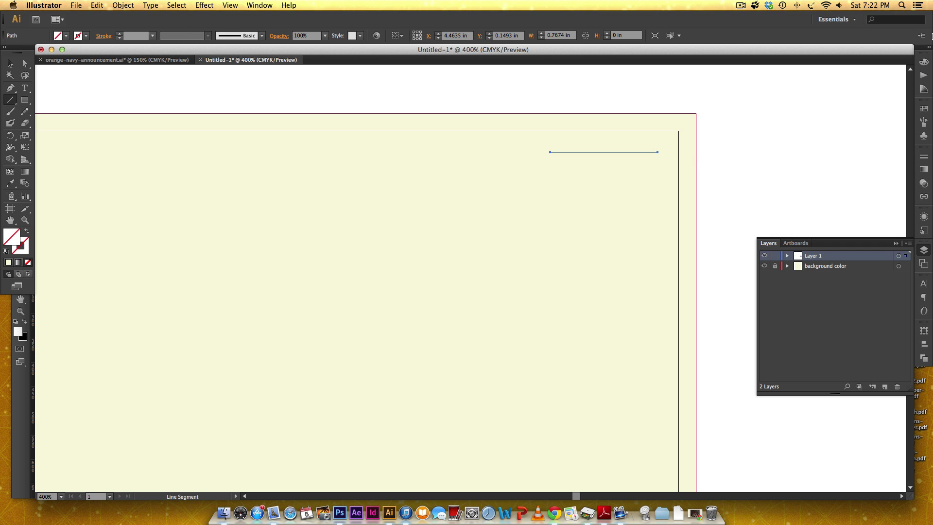
- Give the line's stroke the dark navy color sampled with the Eyedropper from the middle palette swatch
click(924, 62)
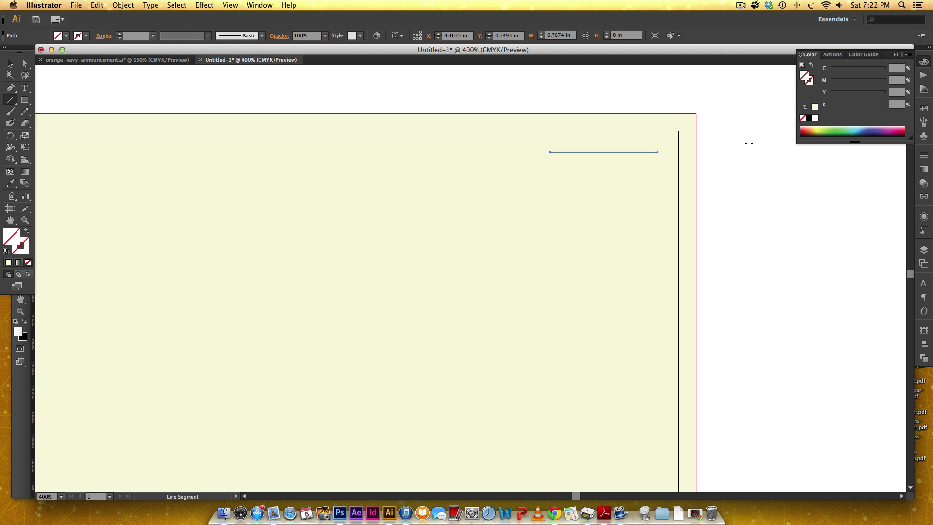
click(811, 81)
scroll(428, 252, right, 10)
scroll(428, 252, up, 2)
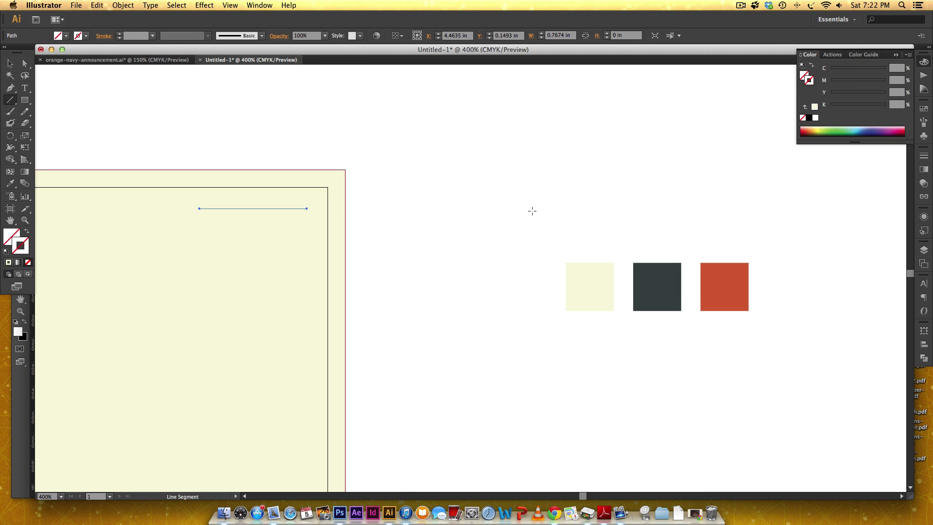
key(i)
click(671, 290)
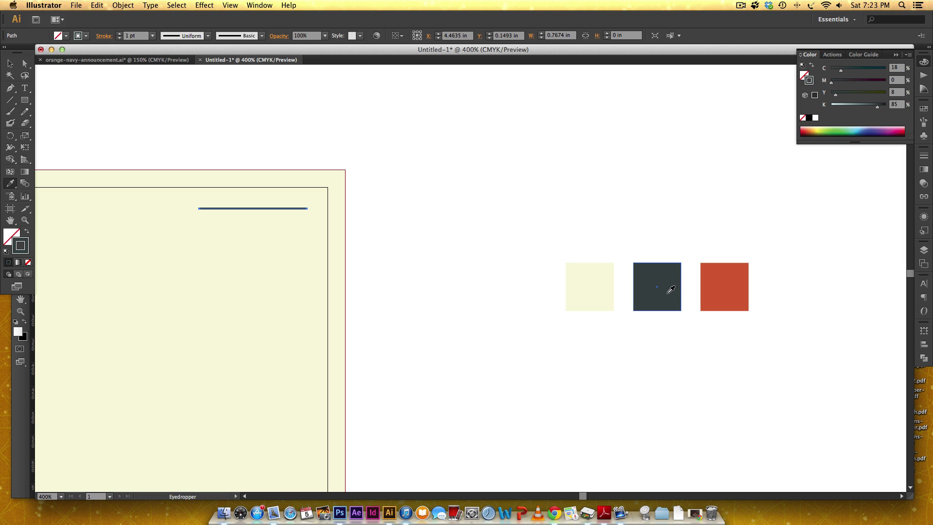
- Set the line's stroke to a round cap and a round join
click(920, 161)
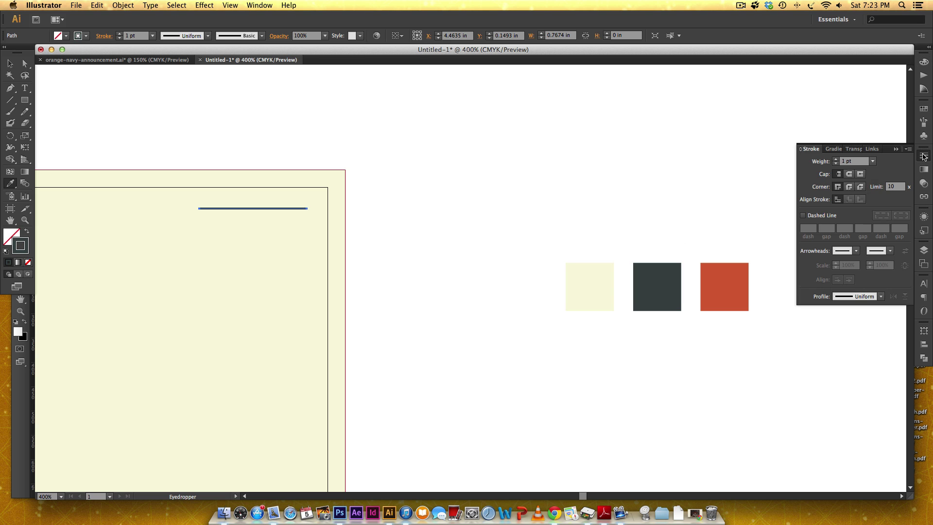
click(849, 175)
click(850, 187)
- Duplicate the horizontal line a short distance straight below the original
drag(321, 223, 550, 174)
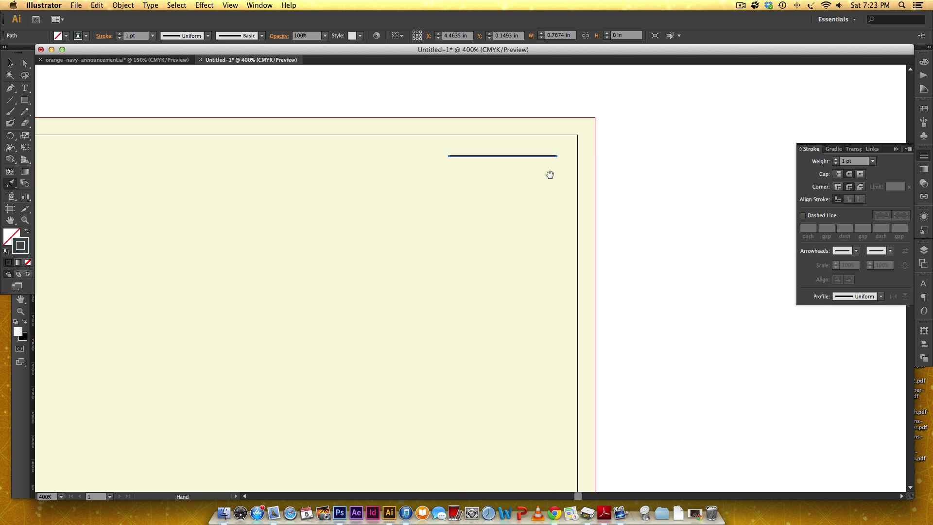
key(v)
click(656, 149)
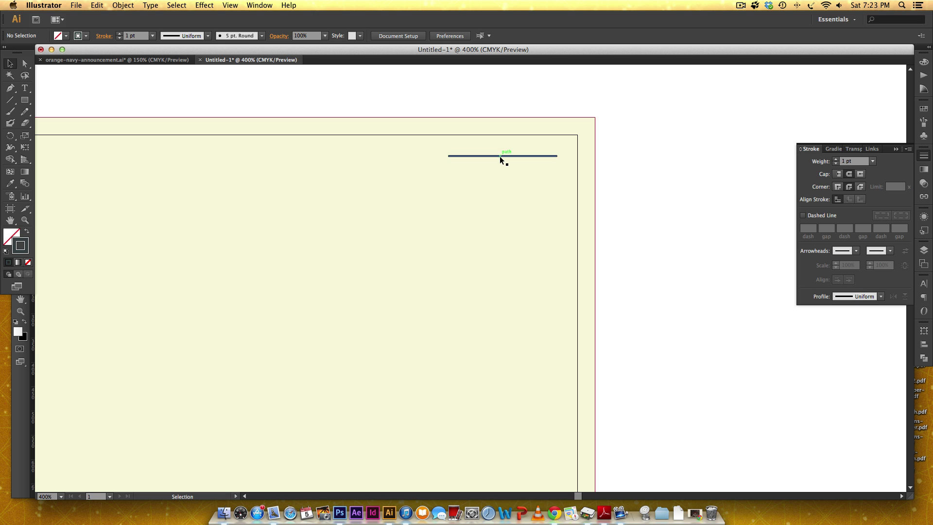
drag(499, 156, 498, 201)
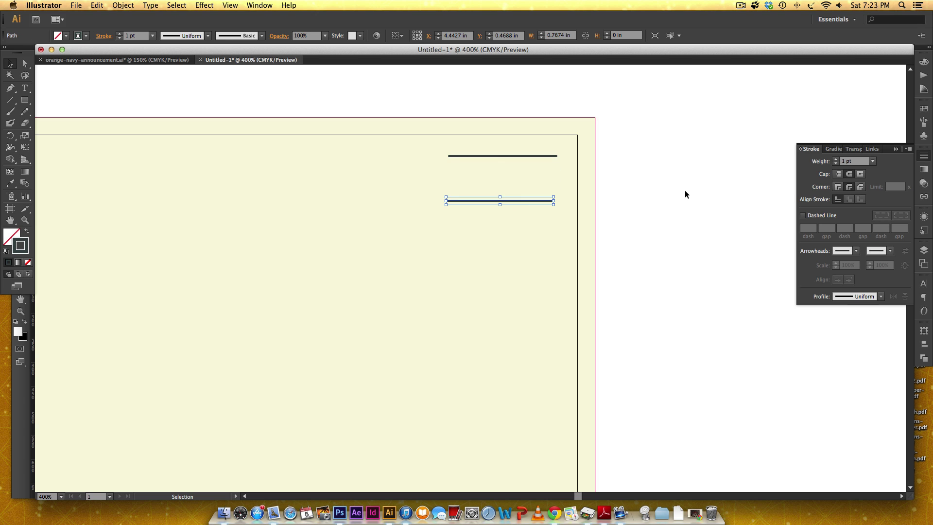
- Rotate the copied line by 90° and move it so its upper end meets the horizontal line's right end
right_click(526, 201)
mouse_move(570, 325)
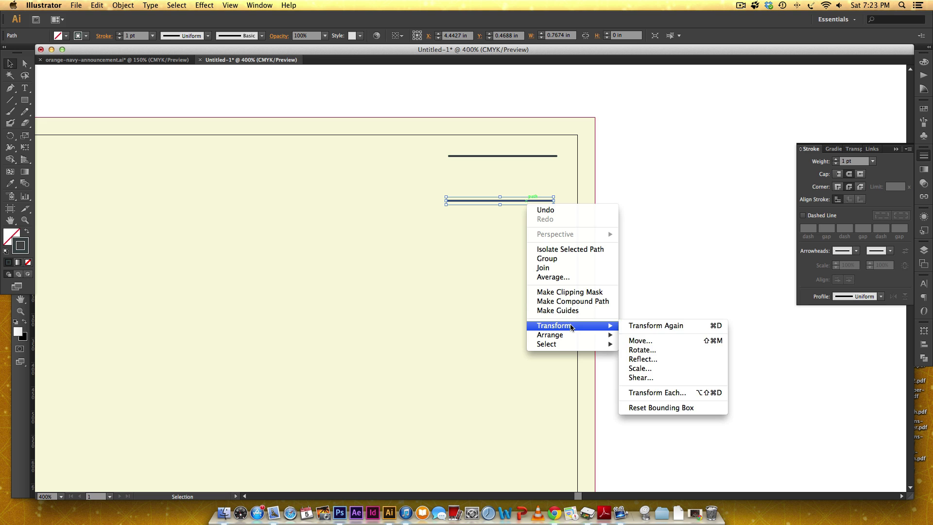
click(664, 351)
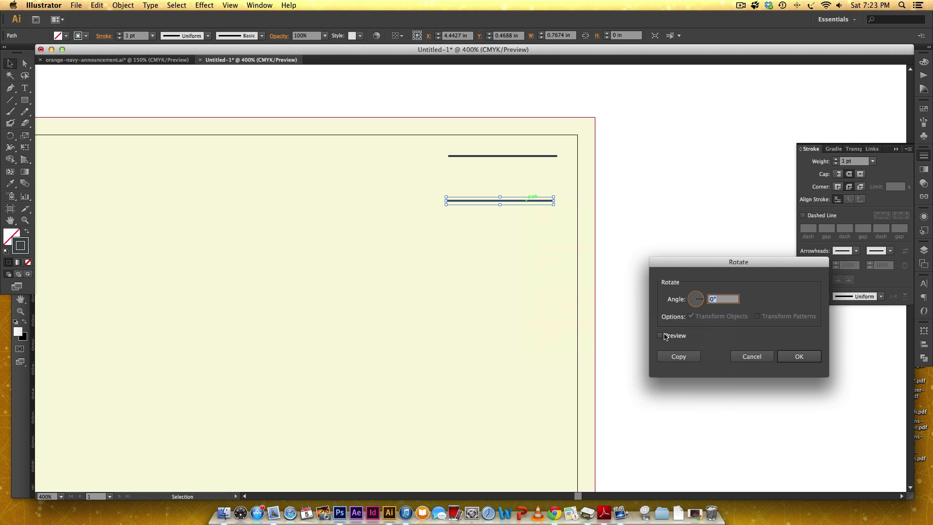
text(90)
key(Return)
click(658, 197)
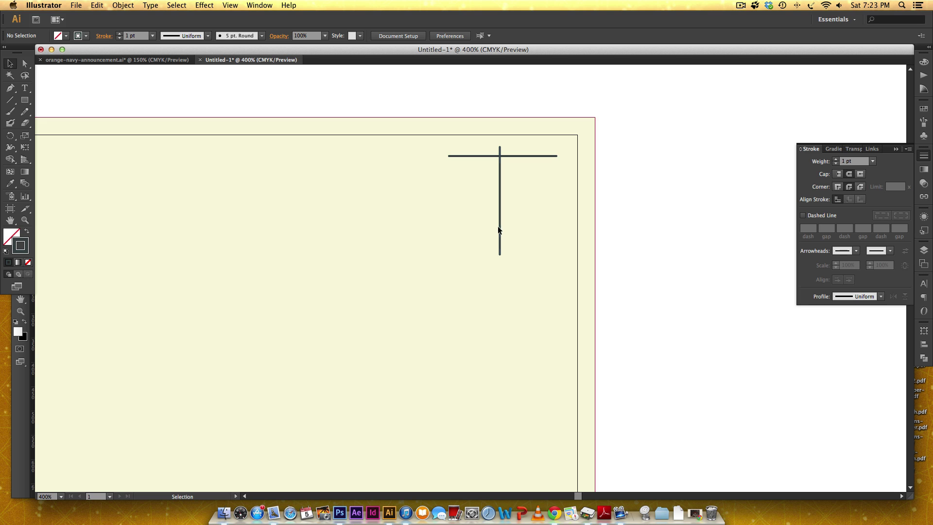
drag(498, 227, 555, 236)
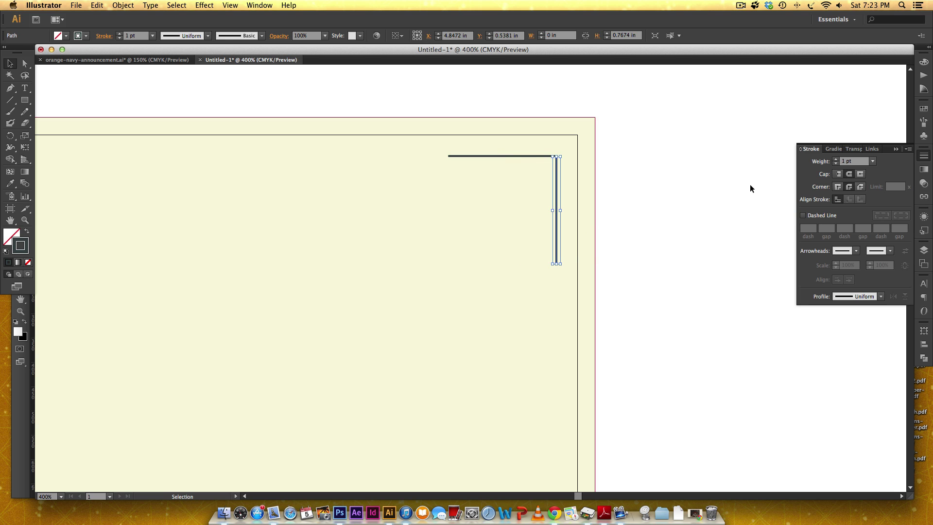
click(738, 191)
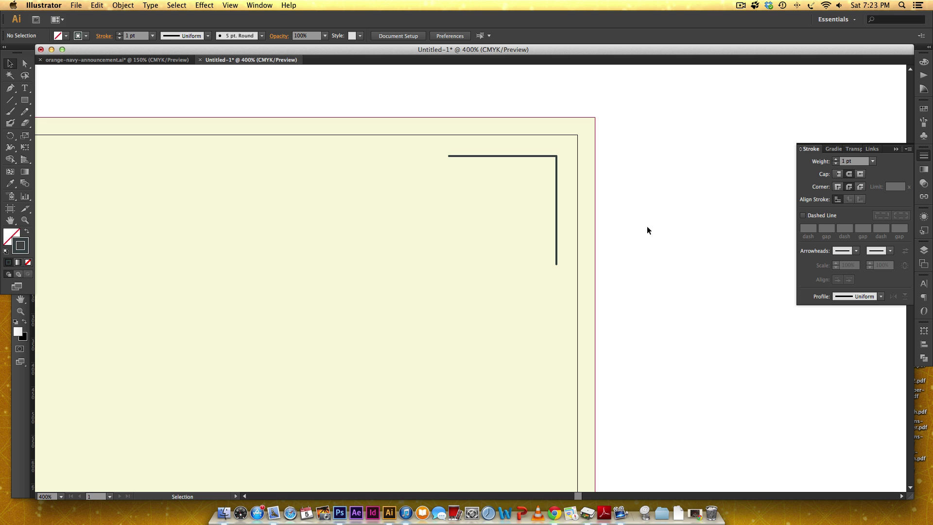
- Draw five diagonal lines of varying lengths fanning inward from the point where the horizontal and vertical lines meet
key(backslash)
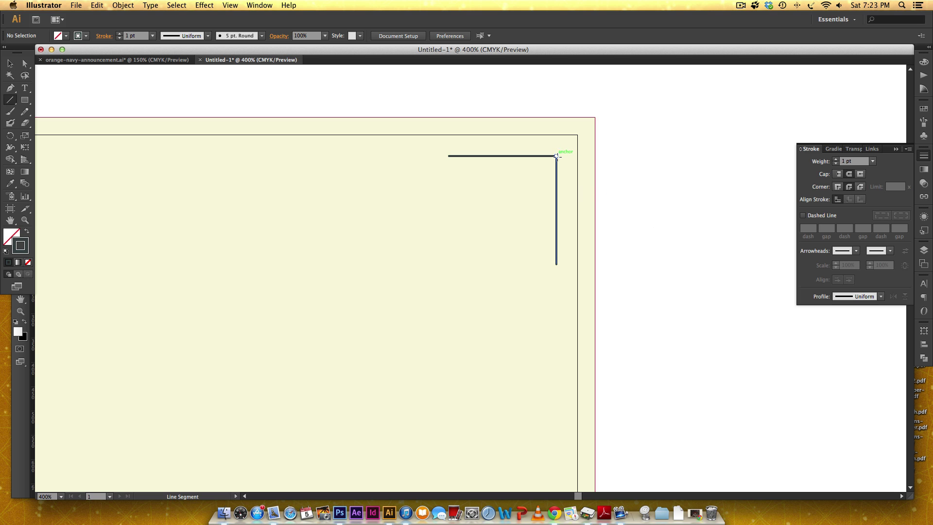
drag(556, 156, 482, 169)
drag(556, 156, 475, 204)
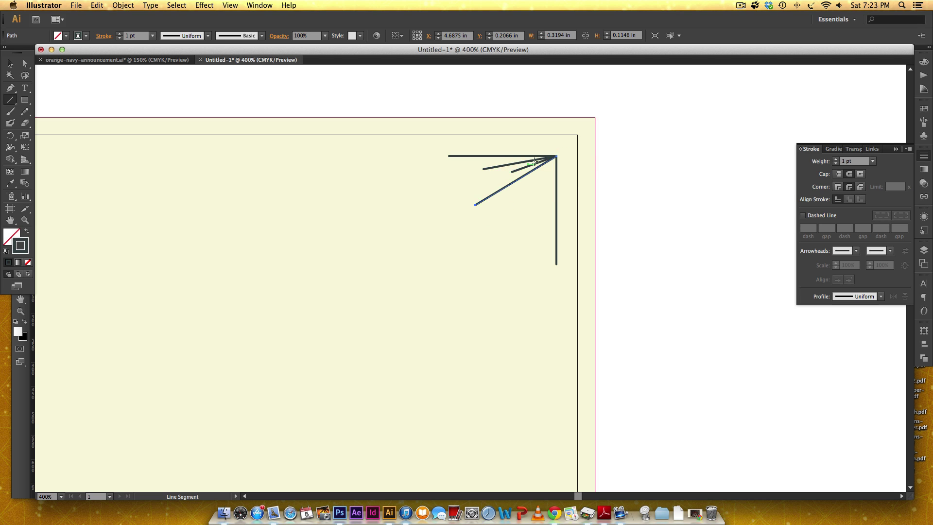
drag(557, 156, 512, 201)
drag(557, 156, 526, 223)
- Reposition the outer end points of the diagonal lines so the rays spread evenly with alternating long and short lengths
key(a)
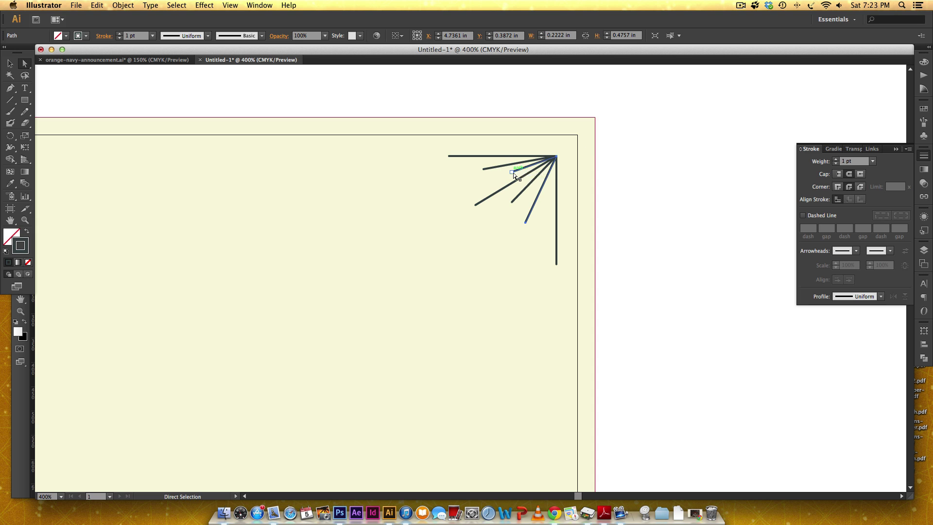
click(512, 172)
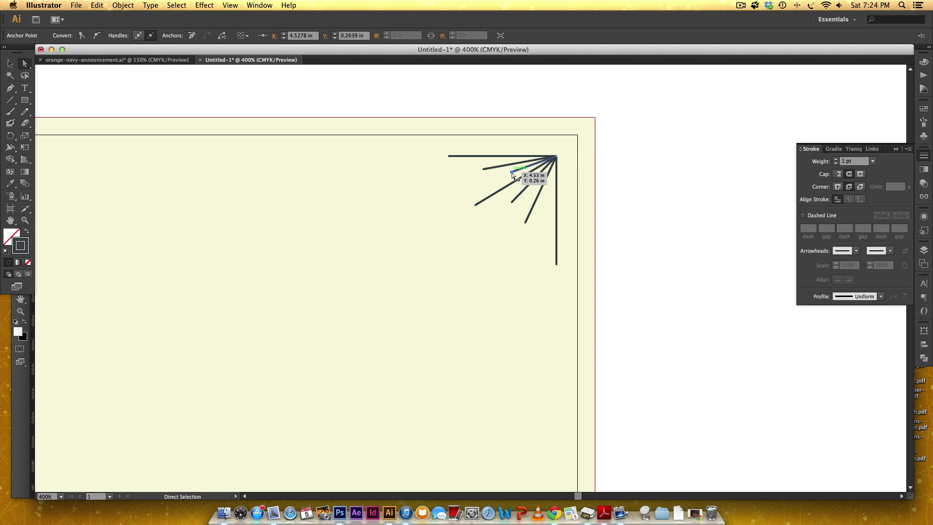
drag(512, 172, 462, 170)
click(640, 232)
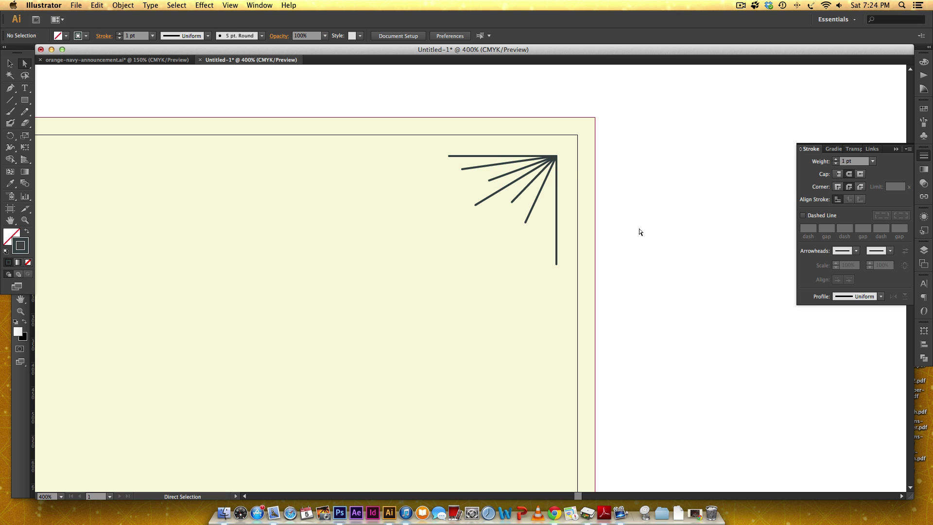
drag(526, 222, 534, 234)
drag(511, 202, 477, 220)
click(712, 304)
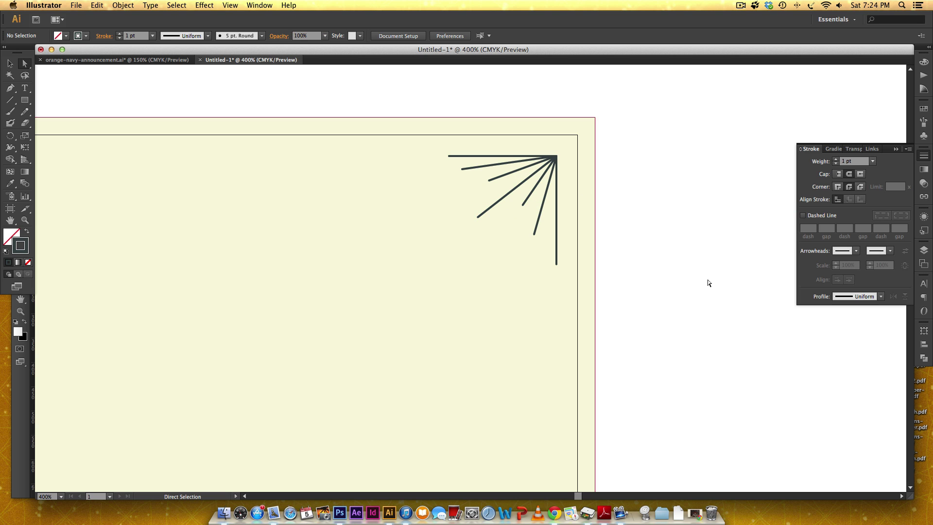
- Try moving a single ray away from the corner fan, and undo the move
key(v)
key(super+minus)
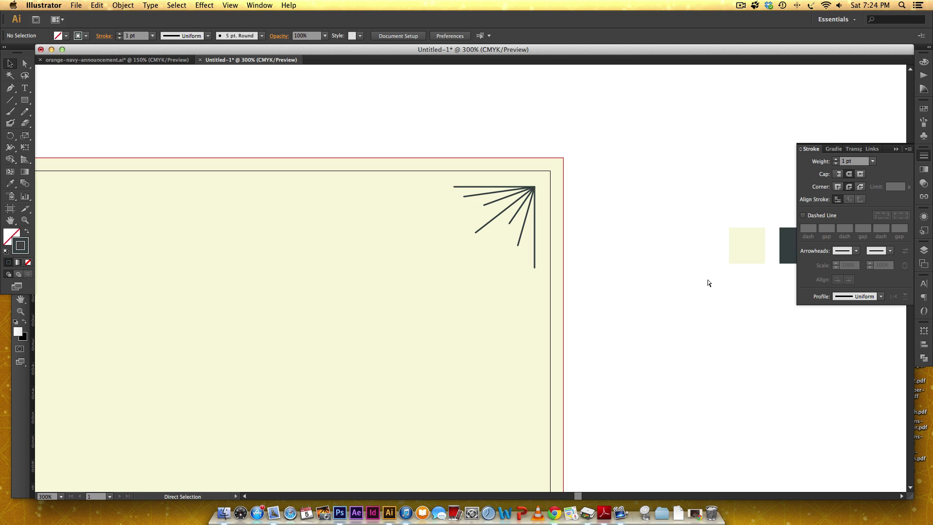
key(super+minus)
key(super+minus)
key(super+equal)
key(super+equal)
drag(594, 140, 532, 281)
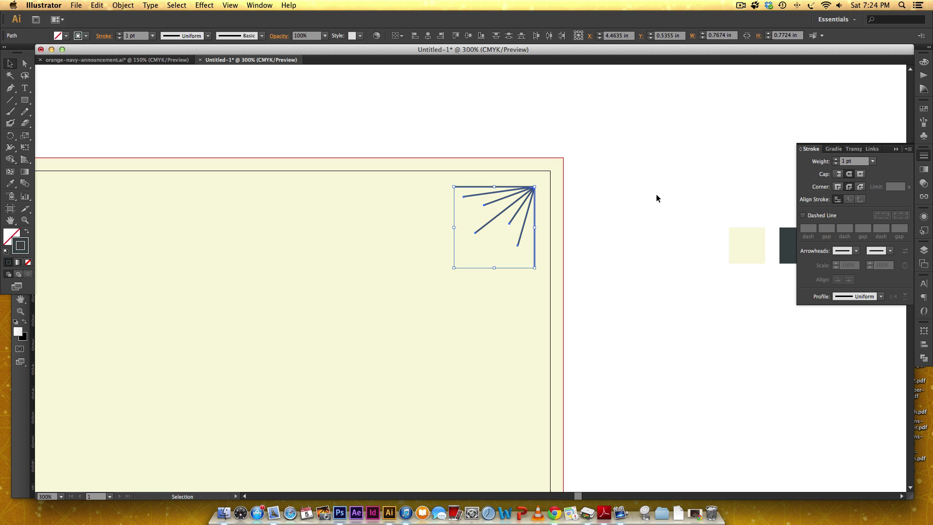
click(626, 188)
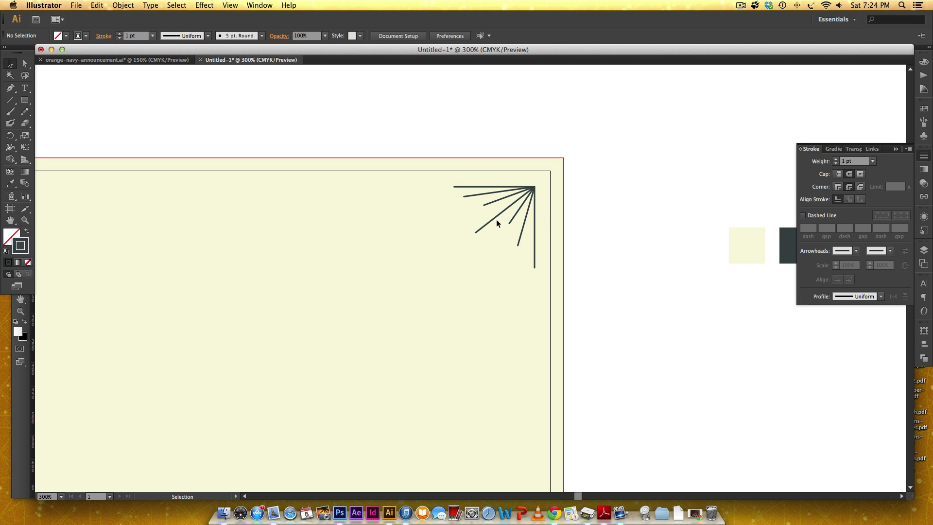
drag(529, 191, 449, 209)
key(super+z)
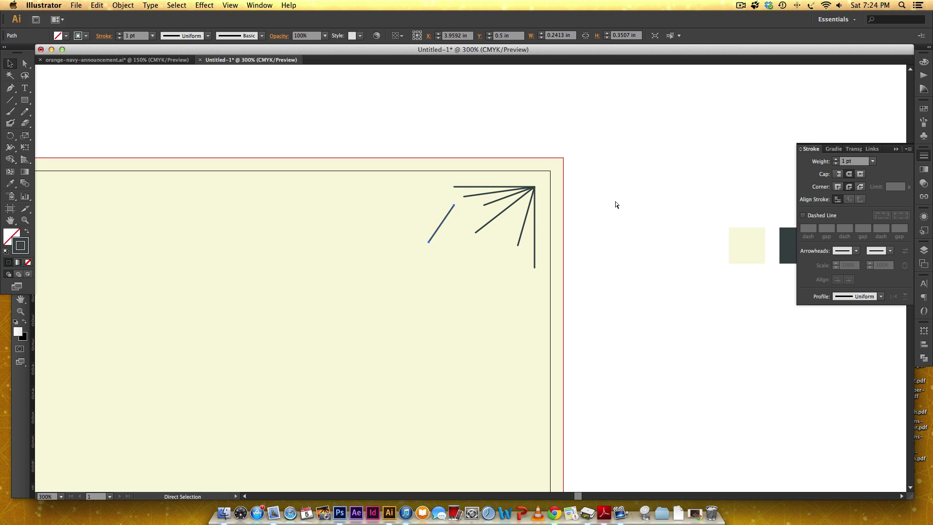
click(658, 189)
- Group all seven lines of the corner ornament into one object
drag(597, 150, 456, 291)
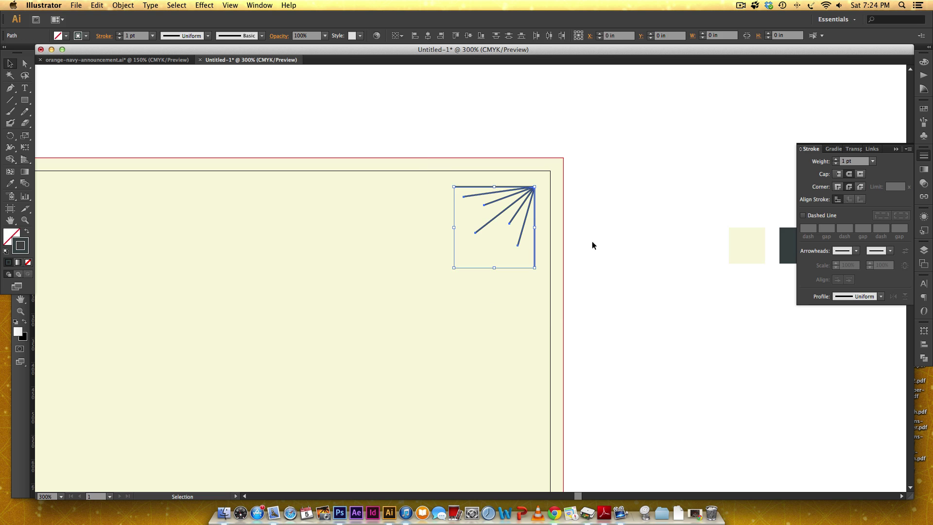
key(a)
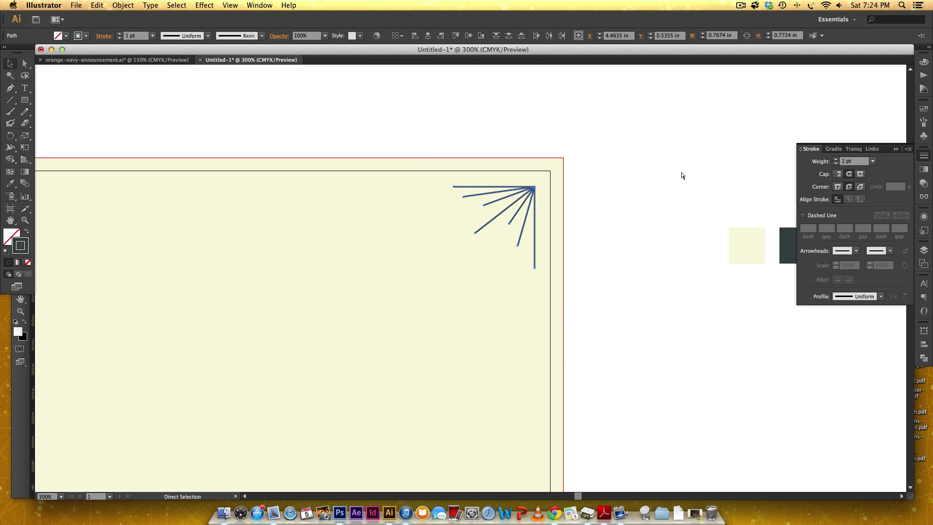
key(v)
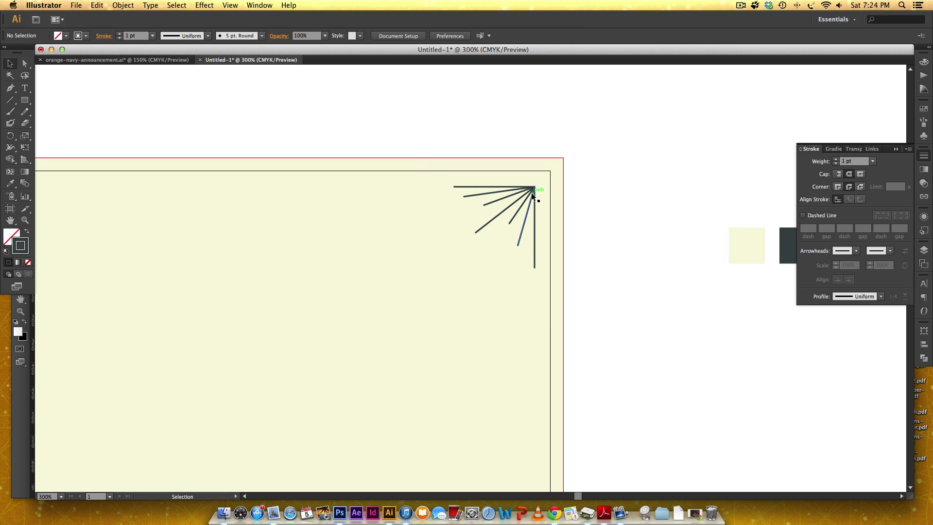
- Try moving the grouped ornament down and to the left as one object, and undo the move
drag(521, 213, 407, 236)
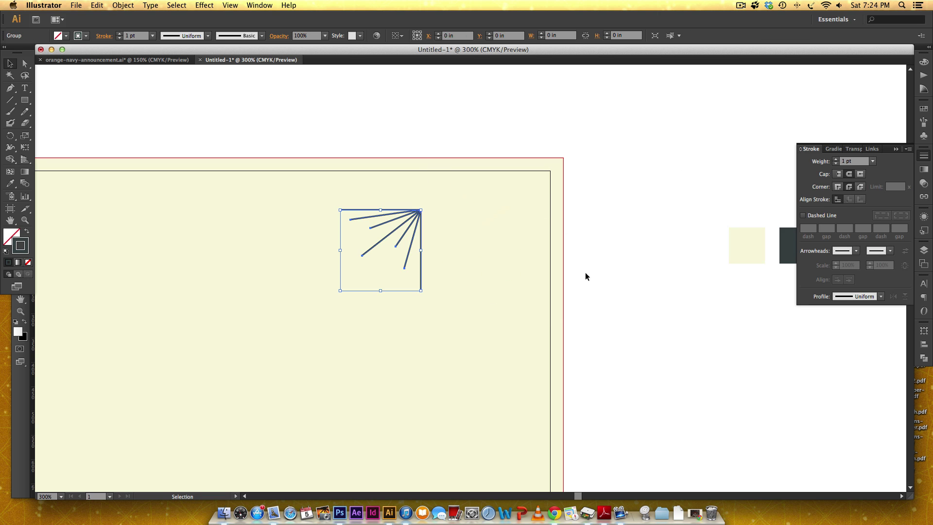
click(594, 226)
key(super+z)
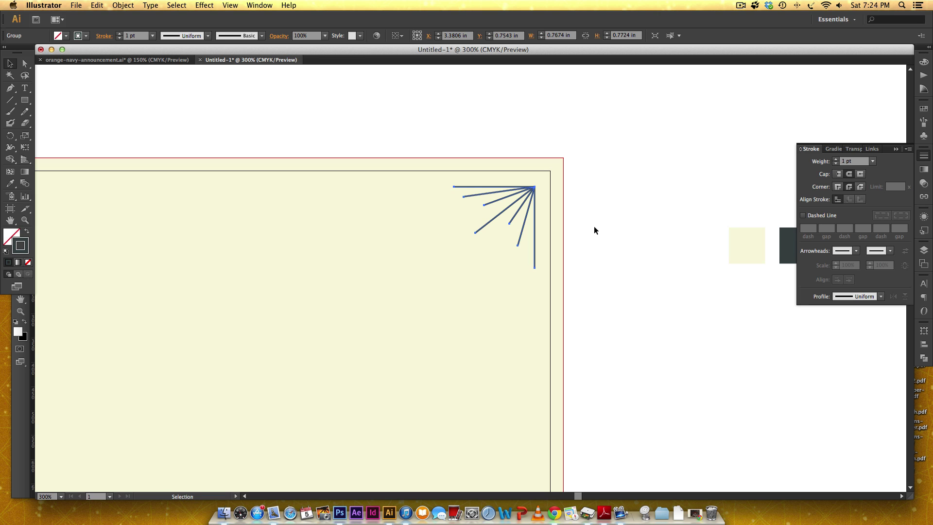
click(603, 317)
- Duplicate the grouped corner ornament to the card's upper-left corner, level with the original
key(super+minus)
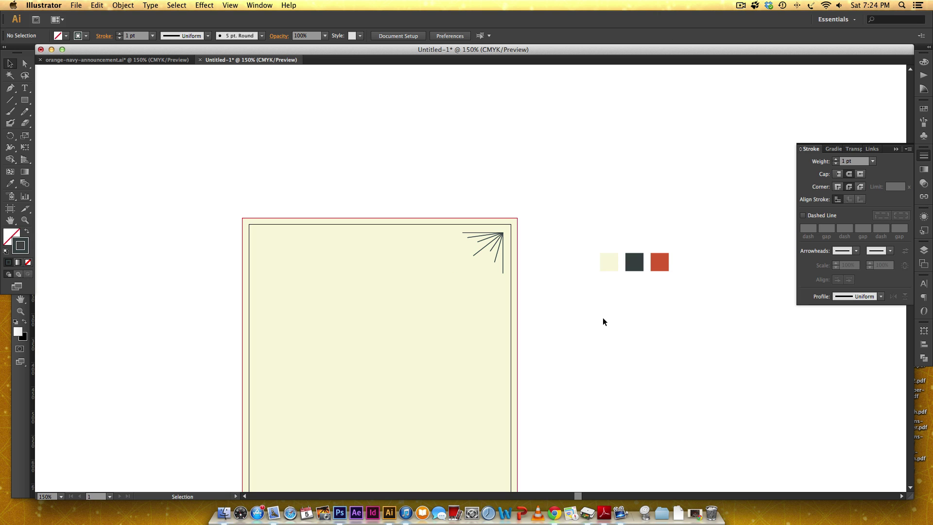
drag(567, 357, 630, 264)
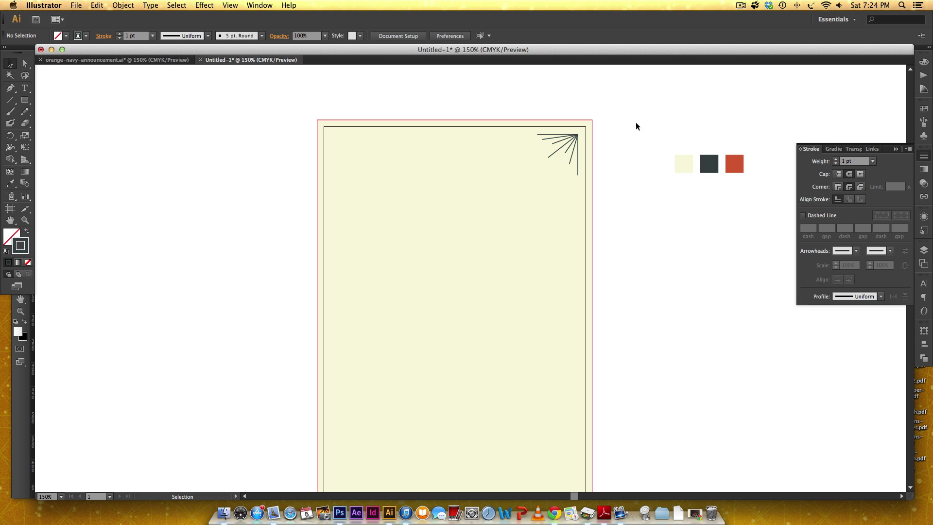
click(574, 137)
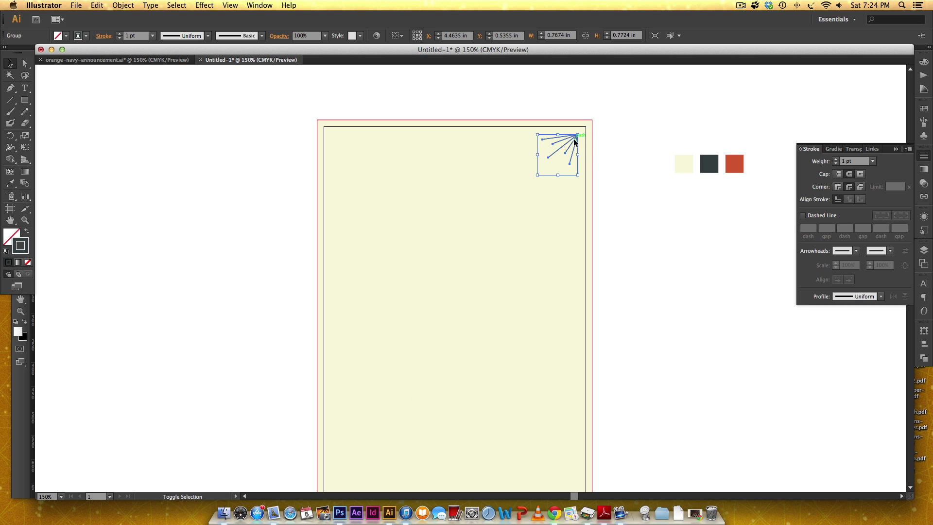
click(547, 145)
click(574, 140)
drag(575, 140, 371, 153)
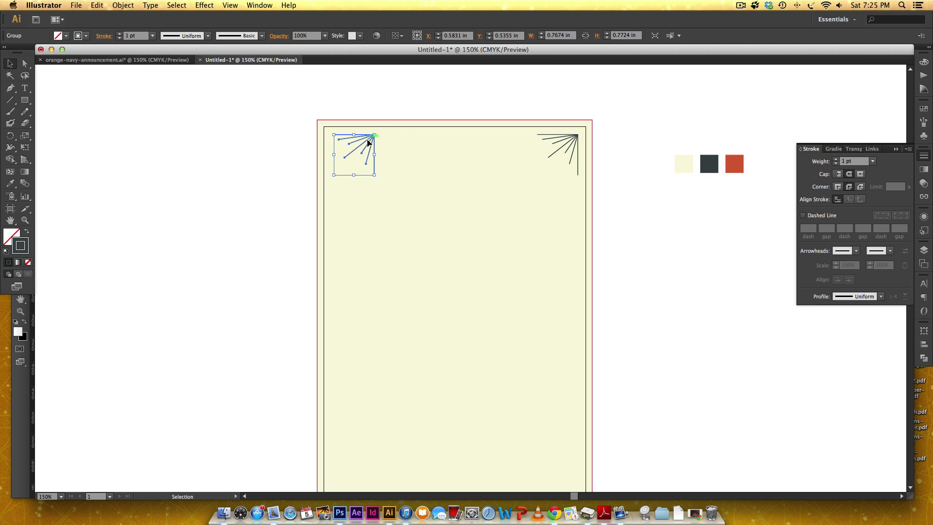
- Reflect the upper-left corner ornament across the vertical axis so it mirrors the upper-right one
right_click(368, 141)
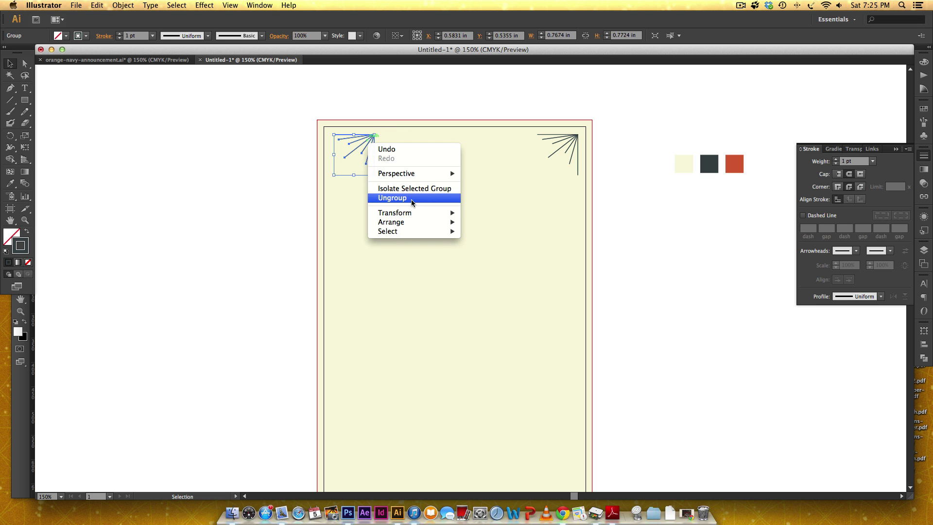
mouse_move(423, 214)
click(485, 246)
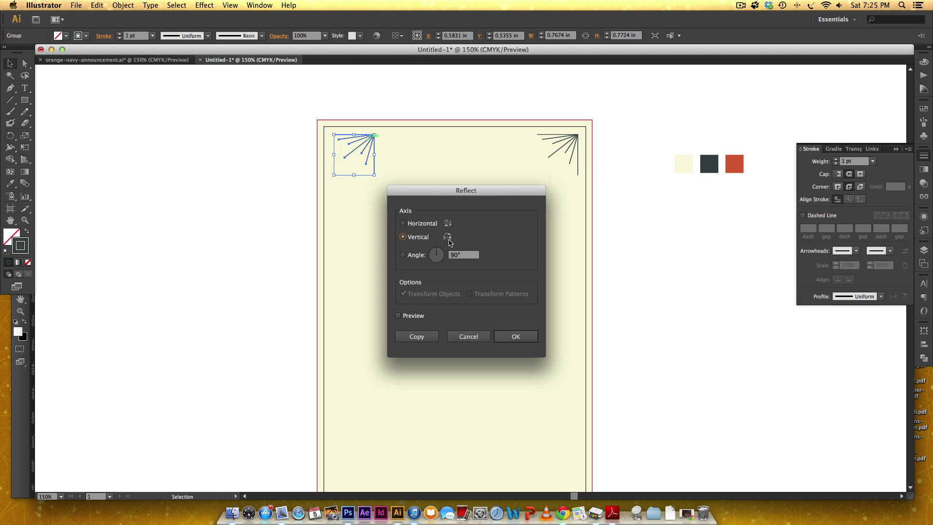
click(528, 339)
click(631, 272)
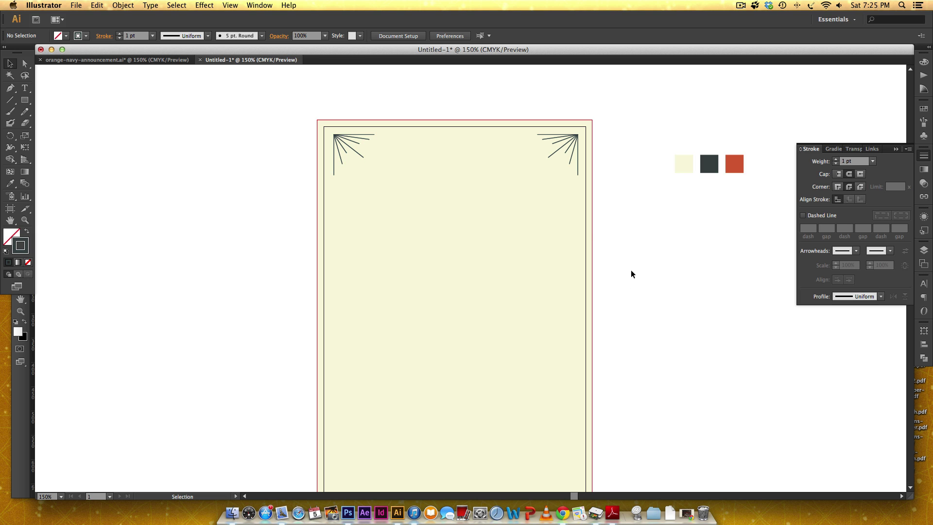
- Duplicate both upper corner ornaments together straight down to the lower corners of the card
click(343, 141)
shift+click(550, 133)
scroll(529, 208, down, 3)
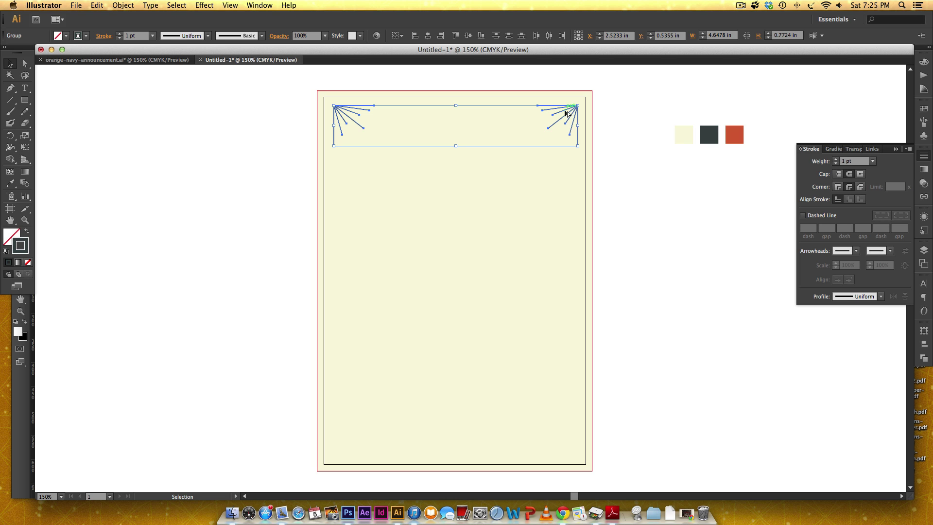
drag(567, 114, 555, 426)
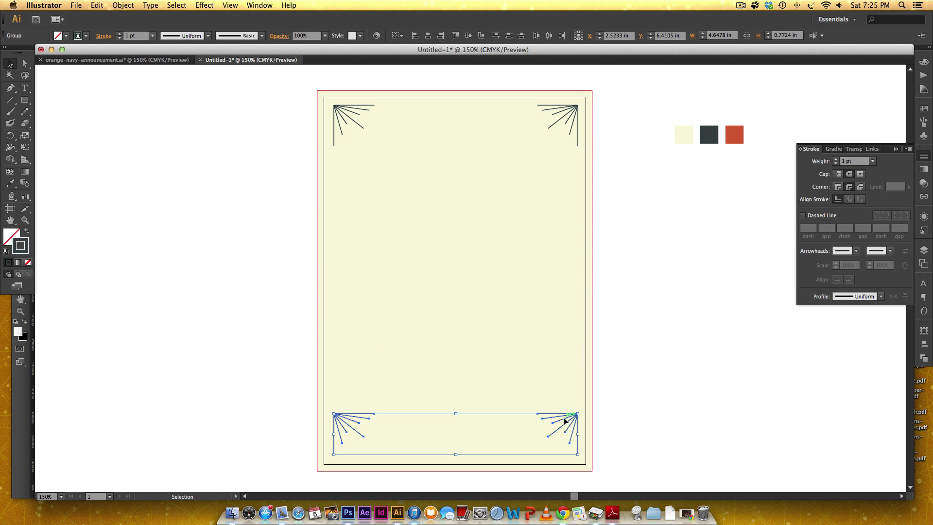
- Reflect the lower pair of corner ornaments across the horizontal axis so the fans open upward
right_click(564, 421)
mouse_move(613, 475)
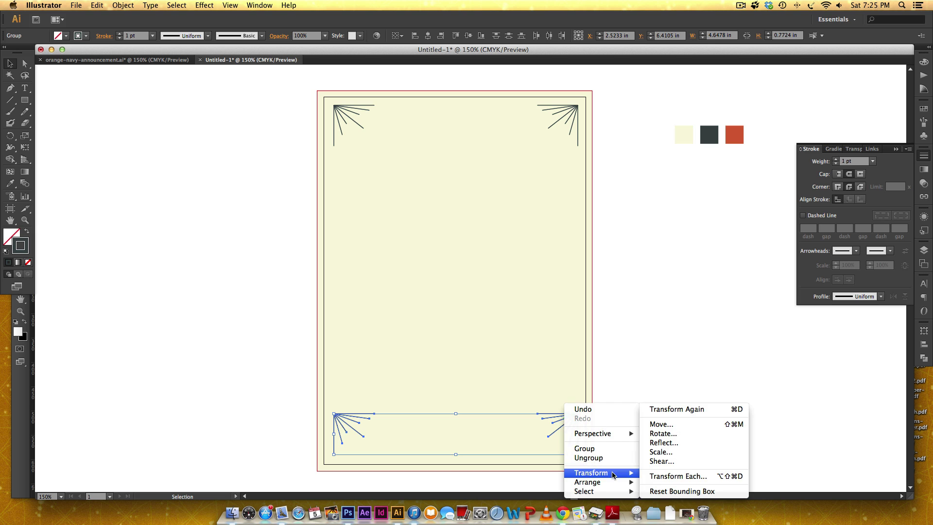
click(664, 443)
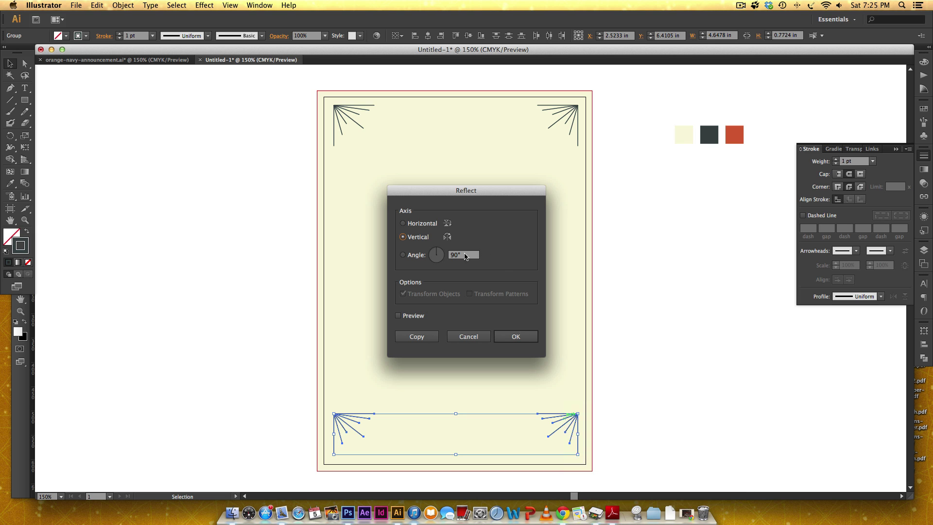
click(417, 224)
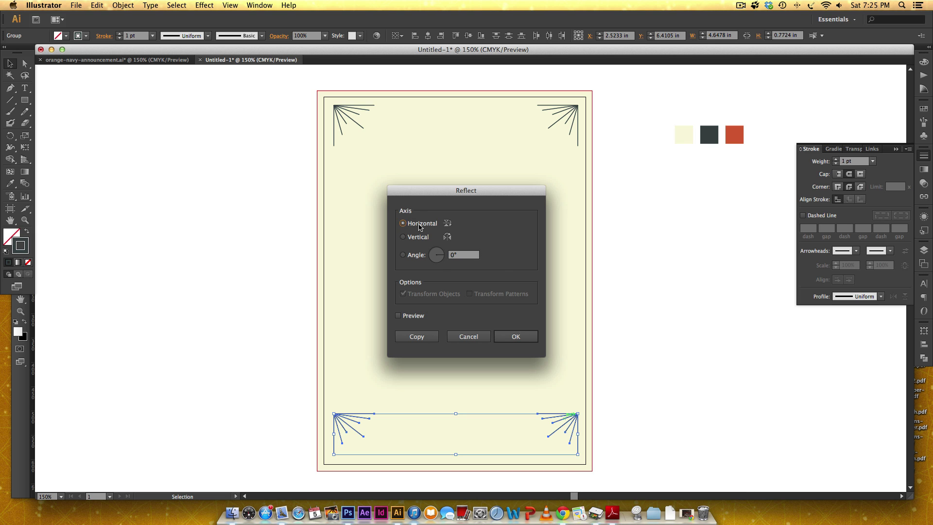
click(516, 337)
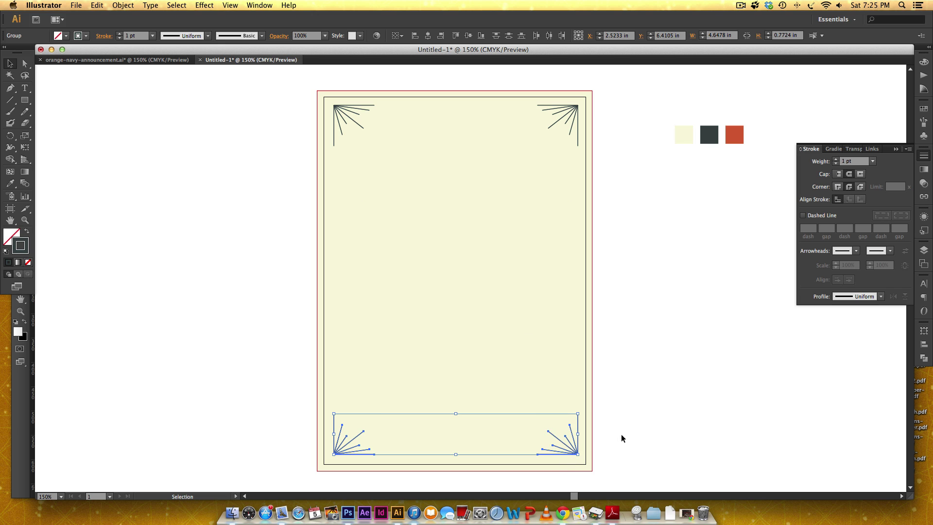
click(637, 423)
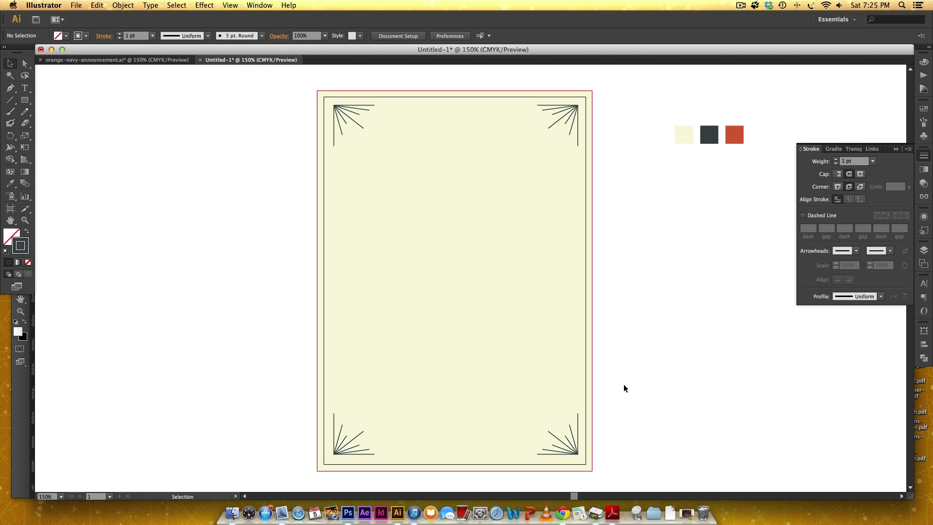
- Show the rulers and place a vertical guide down the horizontal center of the card
key(a)
key(super+r)
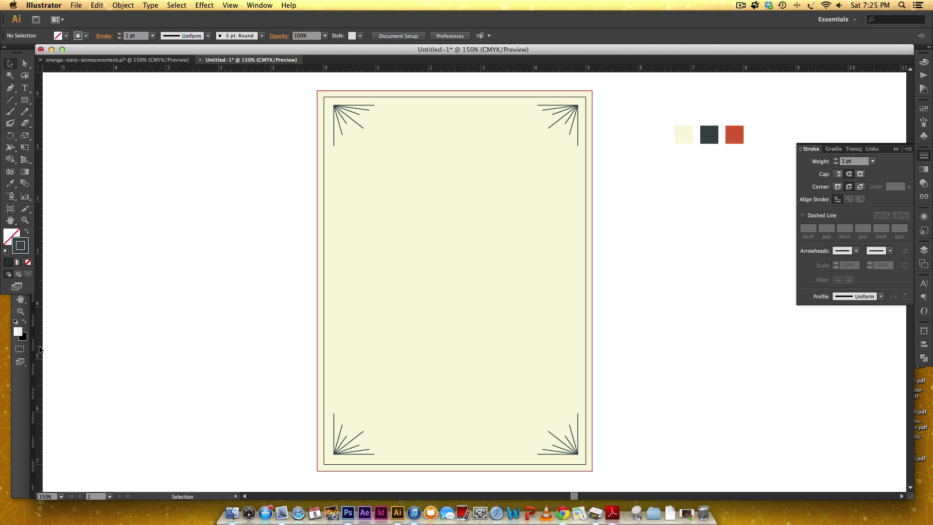
drag(40, 349, 454, 204)
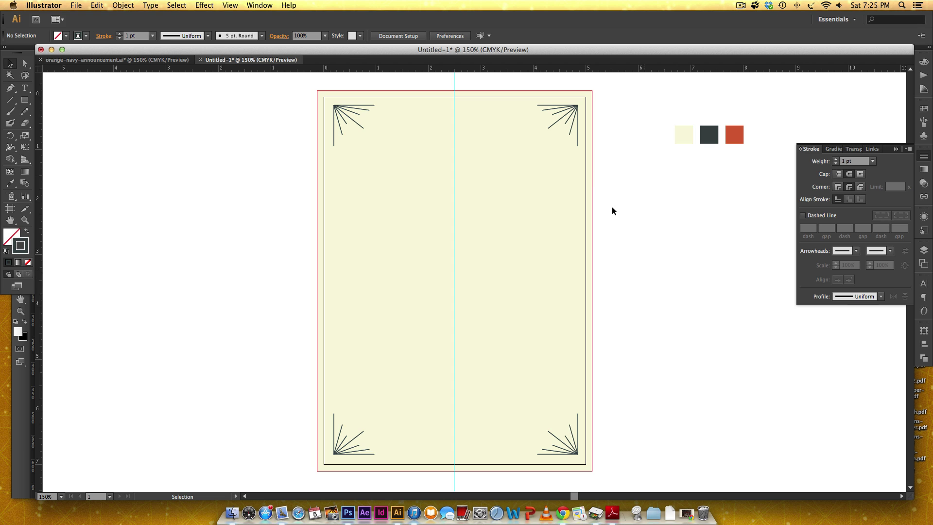
- Place a vertical guide beside each upper ornament and a horizontal guide above them, each about 1/8 in inside the trim edge
scroll(621, 144, up, 3)
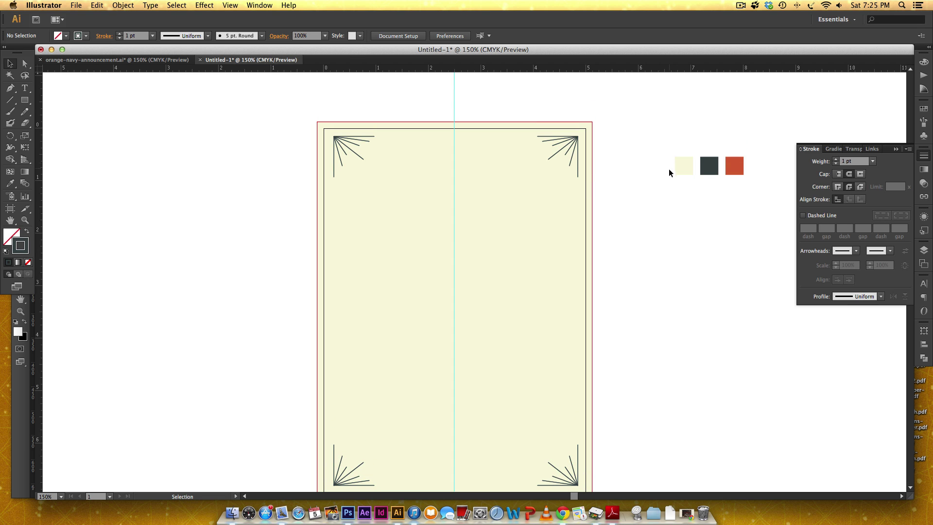
key(z)
drag(277, 88, 682, 190)
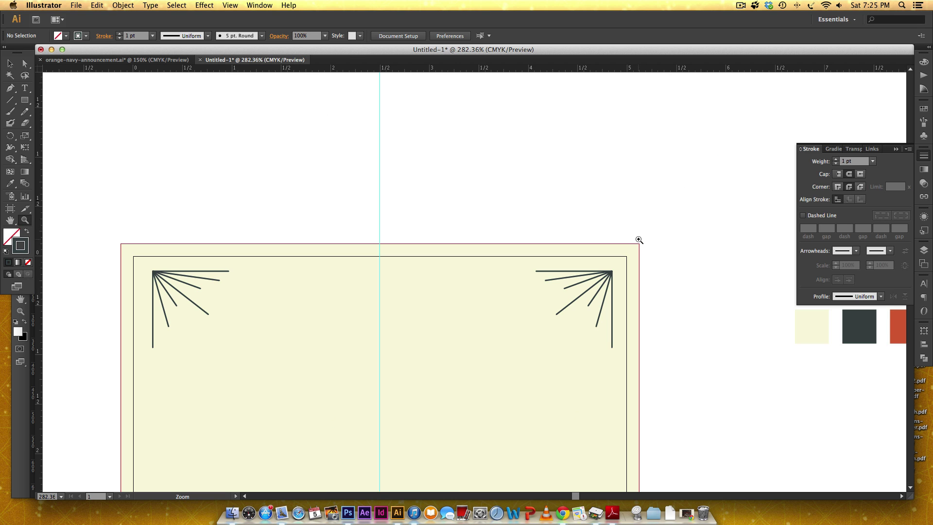
scroll(640, 240, down, 2)
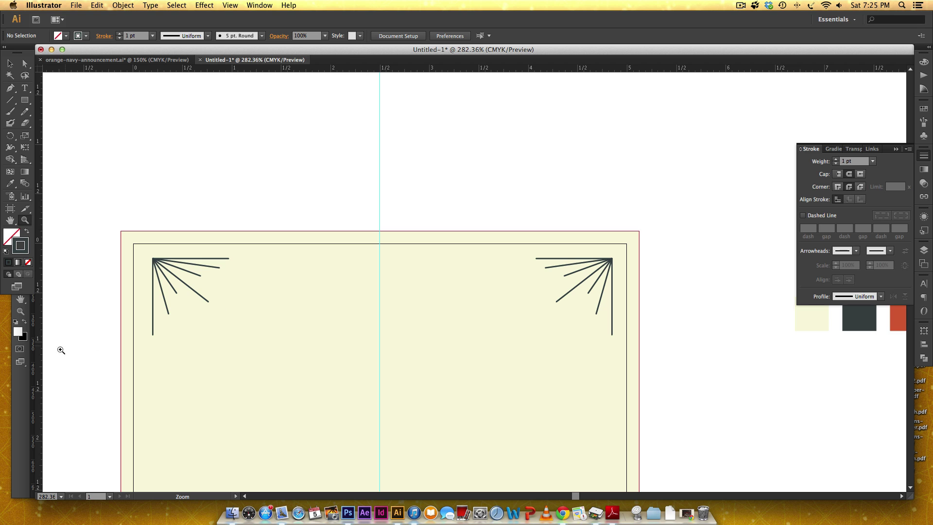
drag(39, 368, 614, 308)
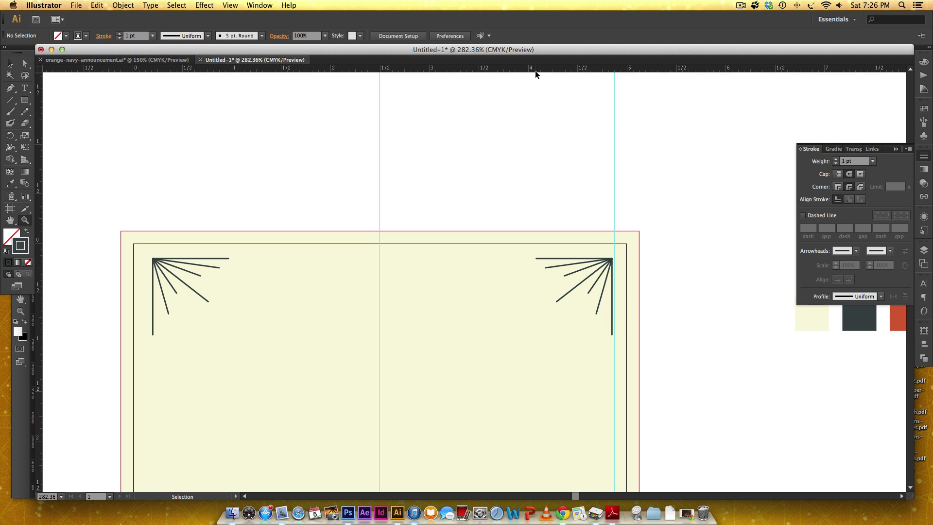
drag(535, 70, 501, 255)
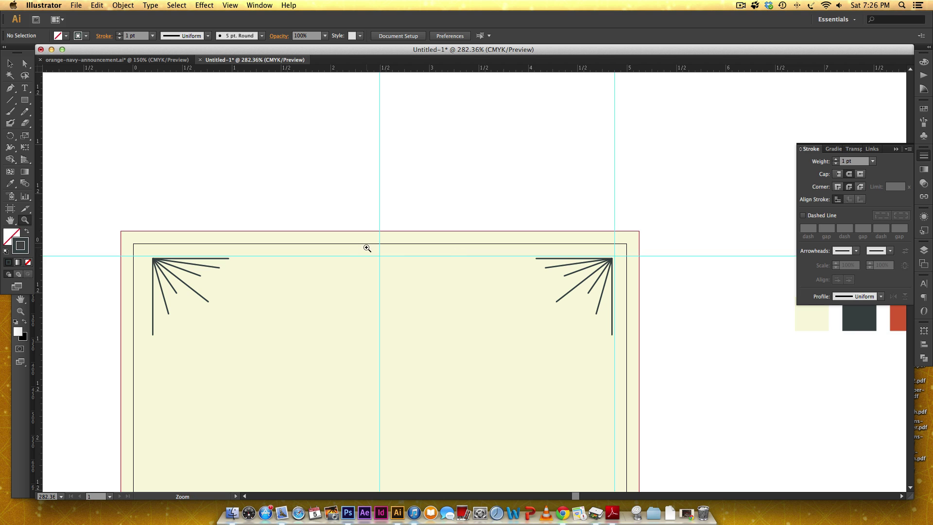
drag(38, 371, 144, 352)
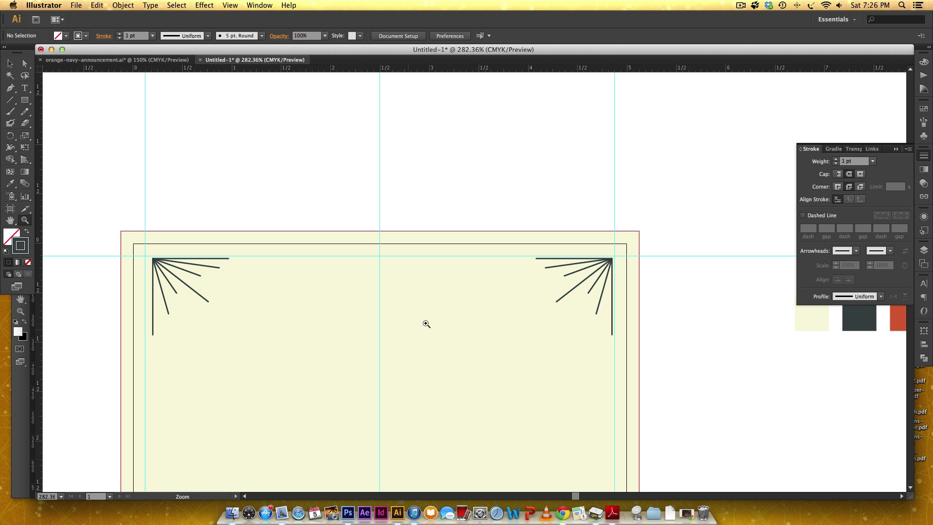
- Place a horizontal guide just below the lower corner ornaments, about 1/8 in inside the bottom trim edge
scroll(427, 323, down, 8)
scroll(432, 323, down, 10)
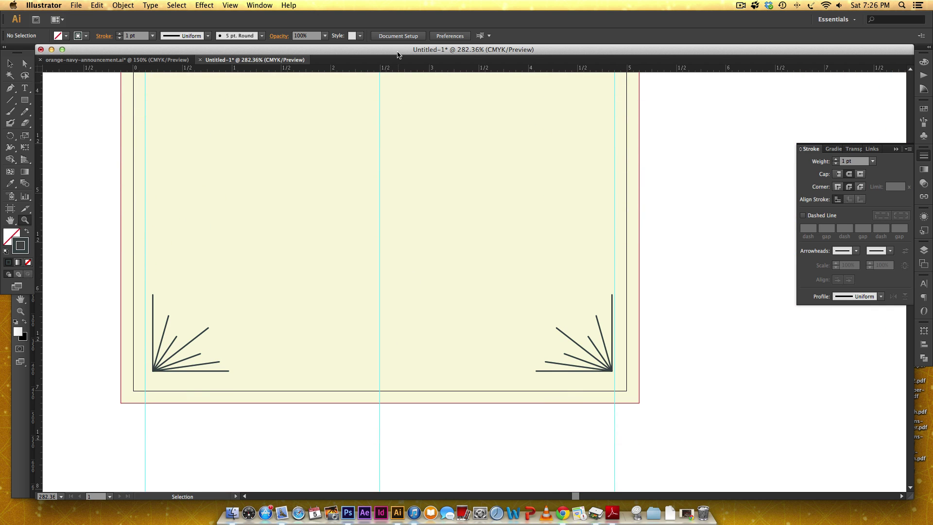
drag(400, 71, 361, 378)
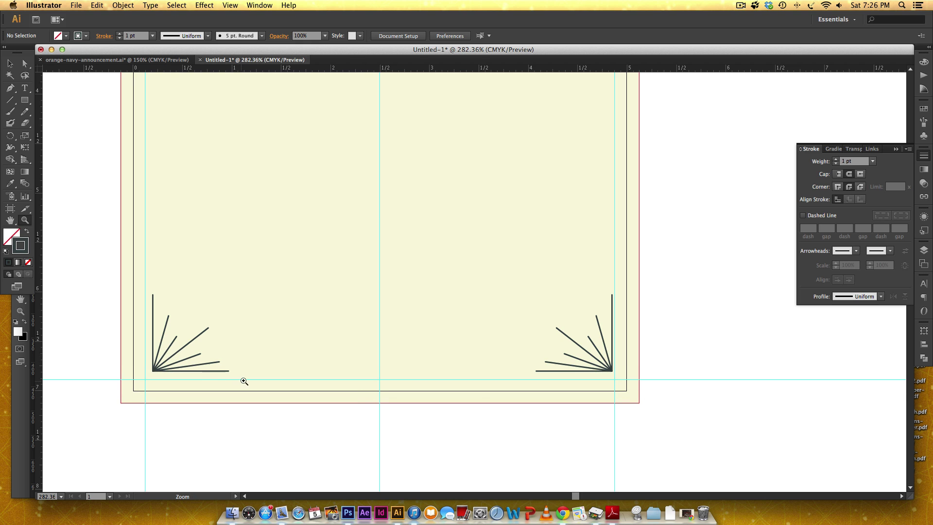
- Align the lower ornament pair with the bottom and right-hand guides, and shift the lower-left ornament onto the left-hand guide
key(v)
click(178, 350)
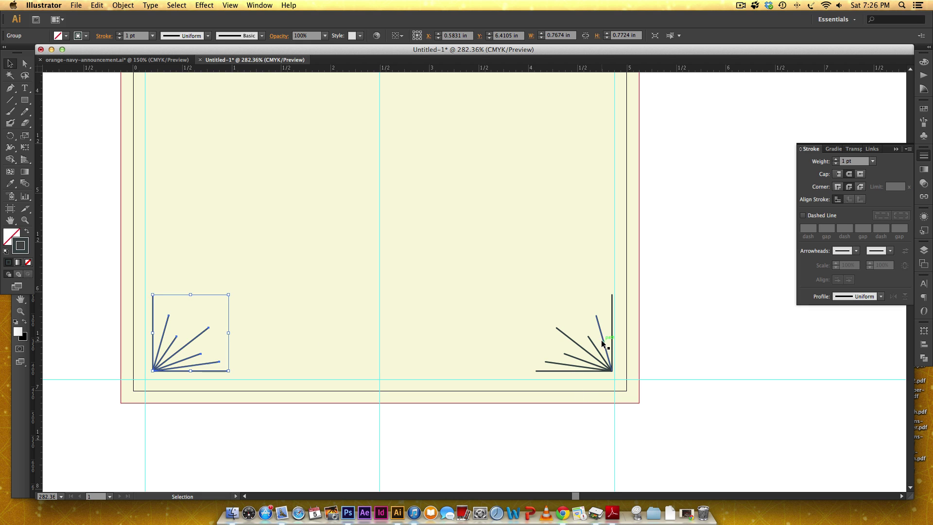
key(shift)
shift+click(604, 347)
drag(609, 370, 608, 379)
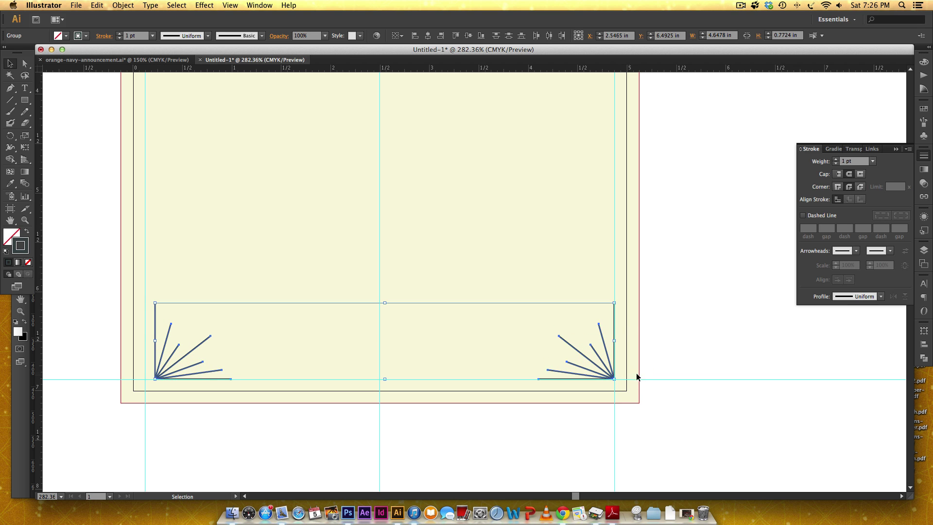
click(214, 364)
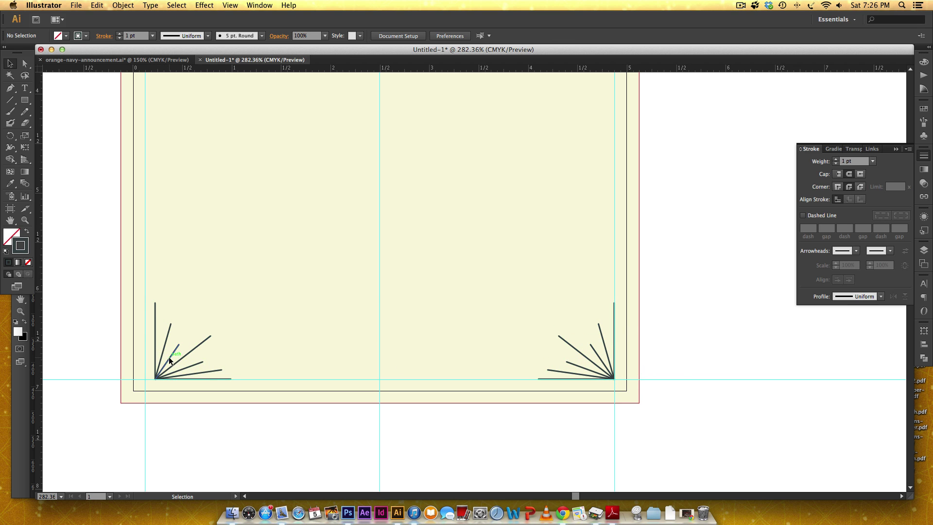
drag(168, 357, 158, 358)
- Align the upper-right ornament's corner with the intersection of the top and right-hand guides
scroll(377, 352, up, 20)
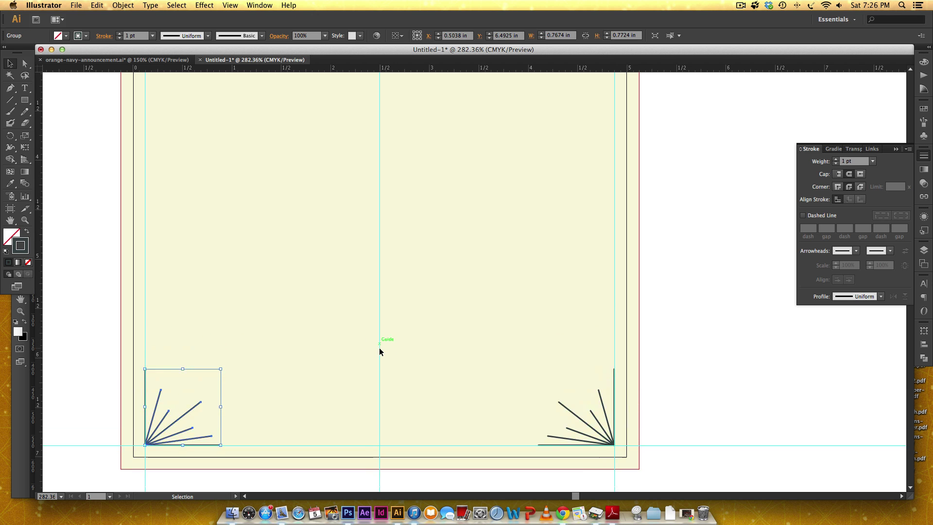
drag(603, 332, 608, 320)
key(z)
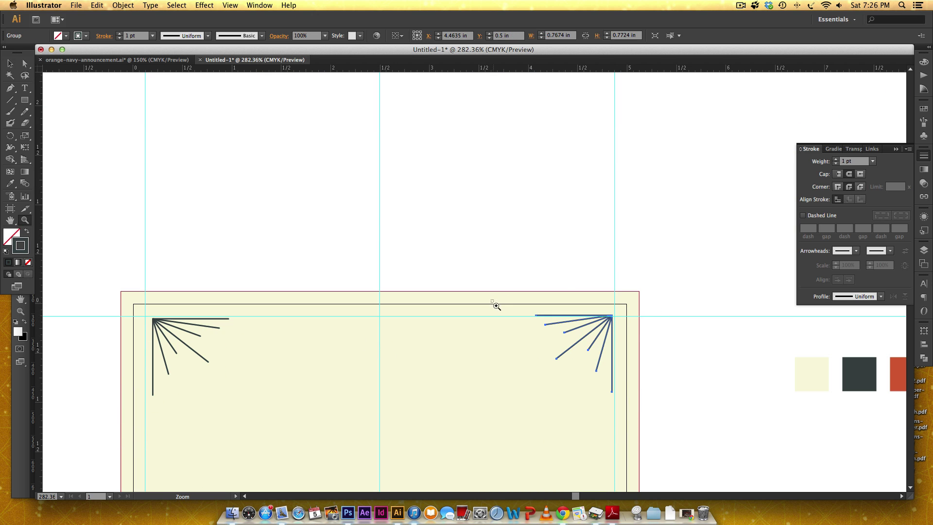
drag(492, 306, 702, 395)
key(v)
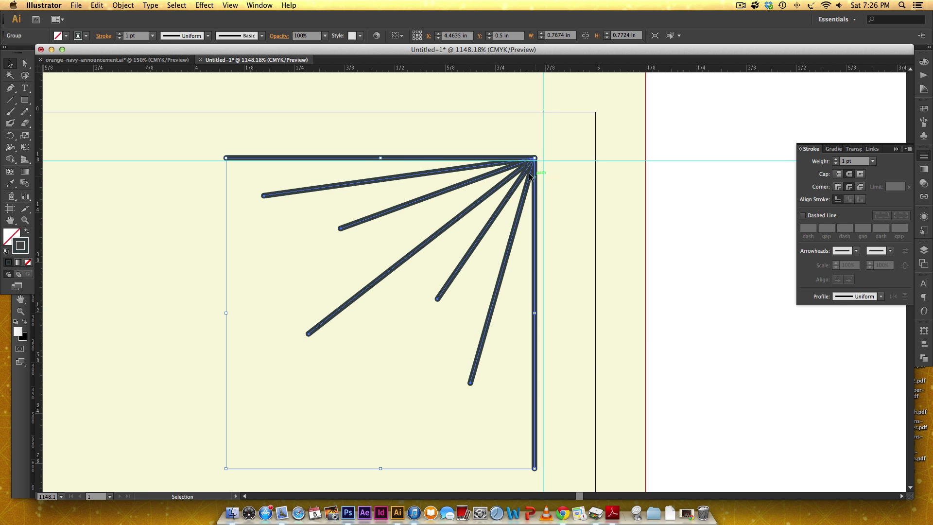
drag(530, 176, 530, 178)
drag(529, 177, 541, 178)
- Align the upper-left ornament's corner with the intersection of the top and left-hand guides
scroll(367, 237, left, 15)
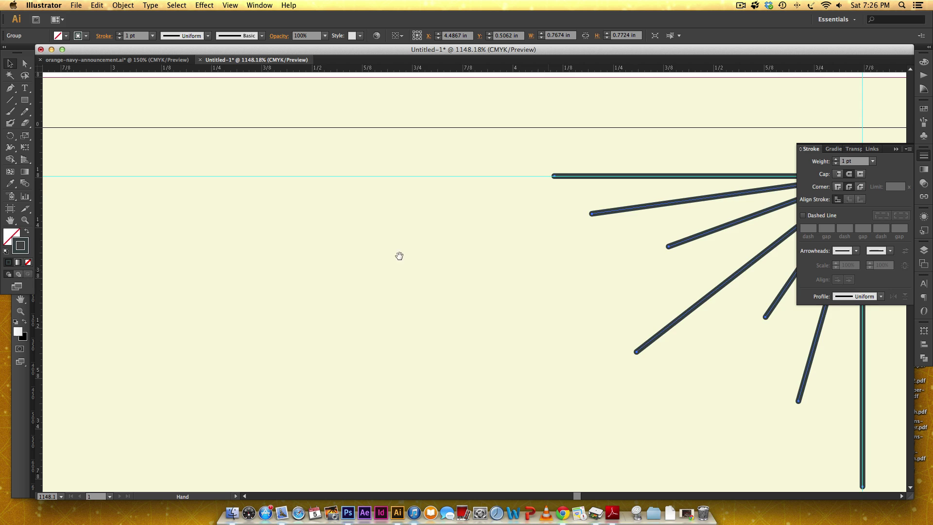
scroll(305, 274, left, 10)
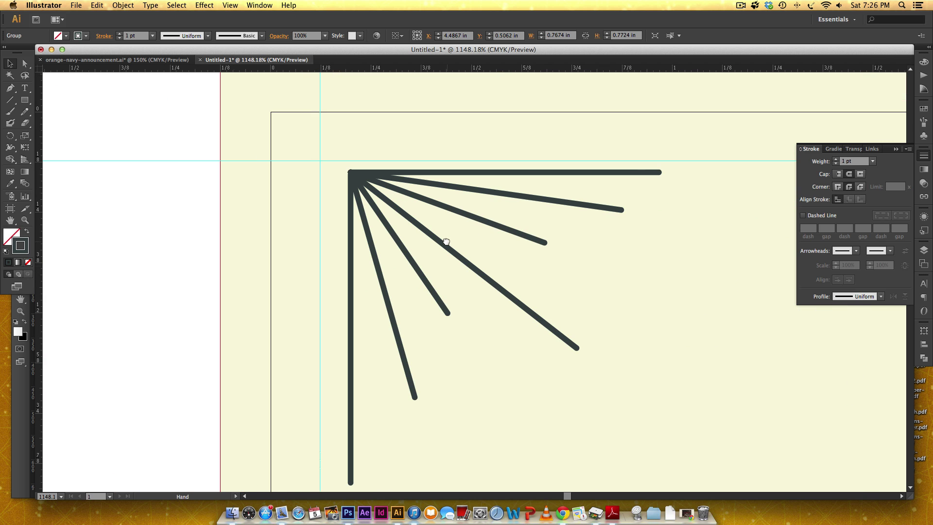
drag(365, 177, 342, 159)
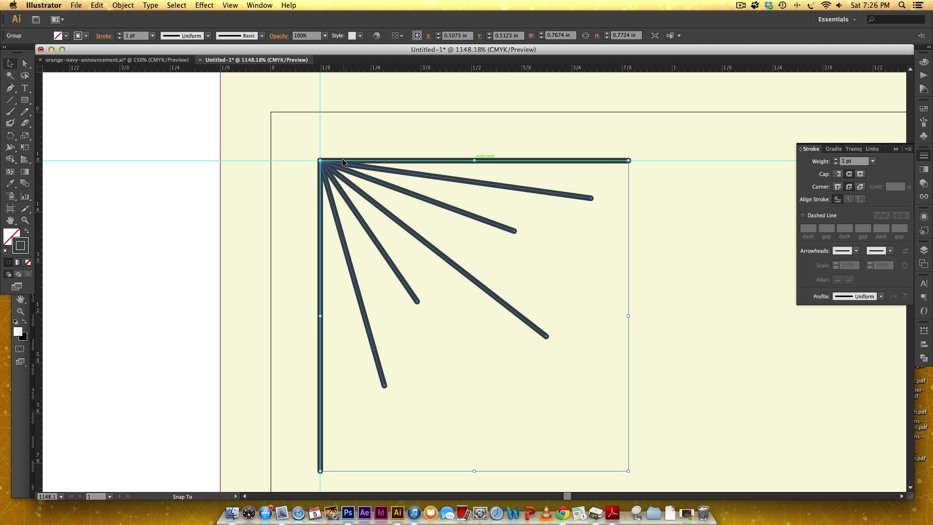
click(171, 114)
- Draw a horizontal line about 2.875 in long on the top guide between the two upper ornaments, leaving a gap at each end
key(super+minus)
key(super+minus)
key(super+minus)
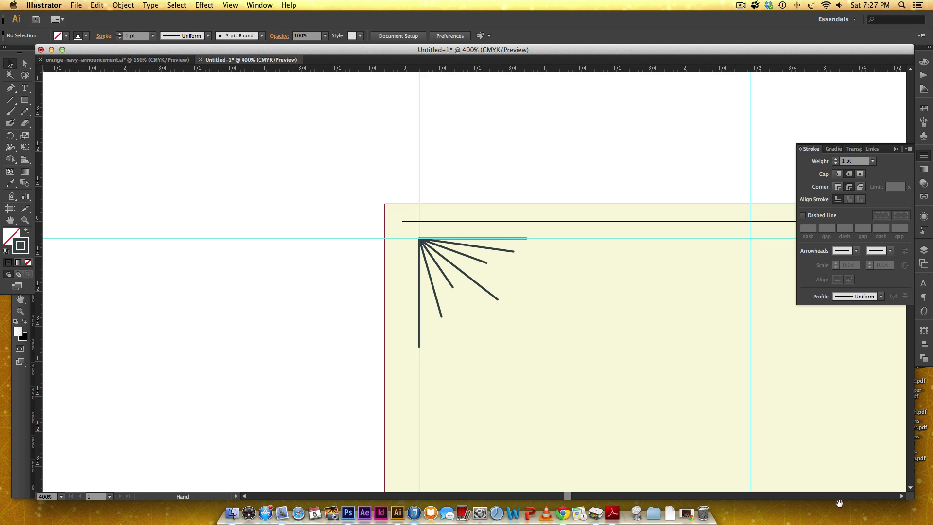
drag(731, 396, 548, 367)
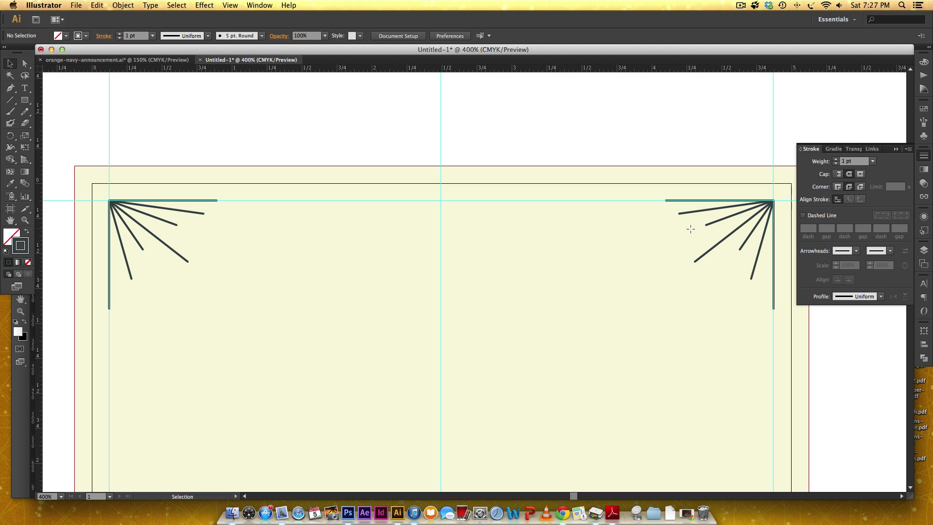
key(backslash)
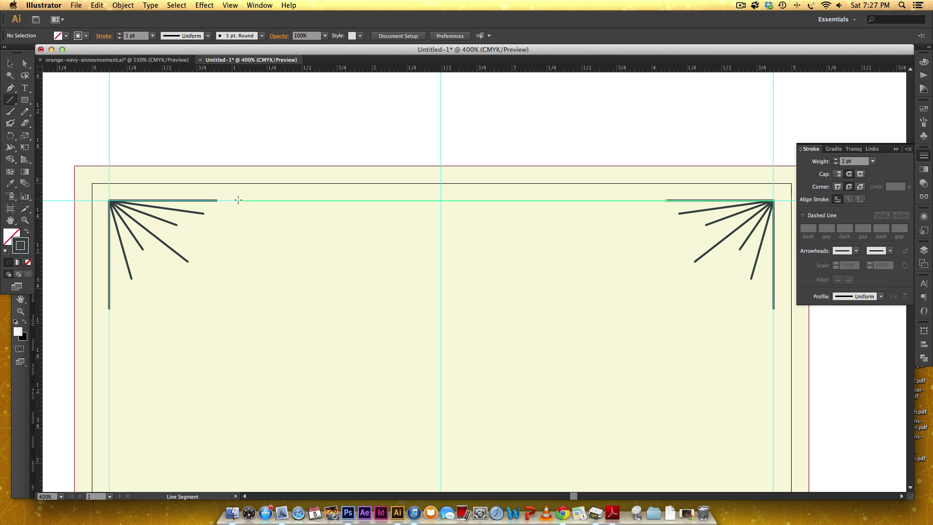
drag(239, 199, 641, 199)
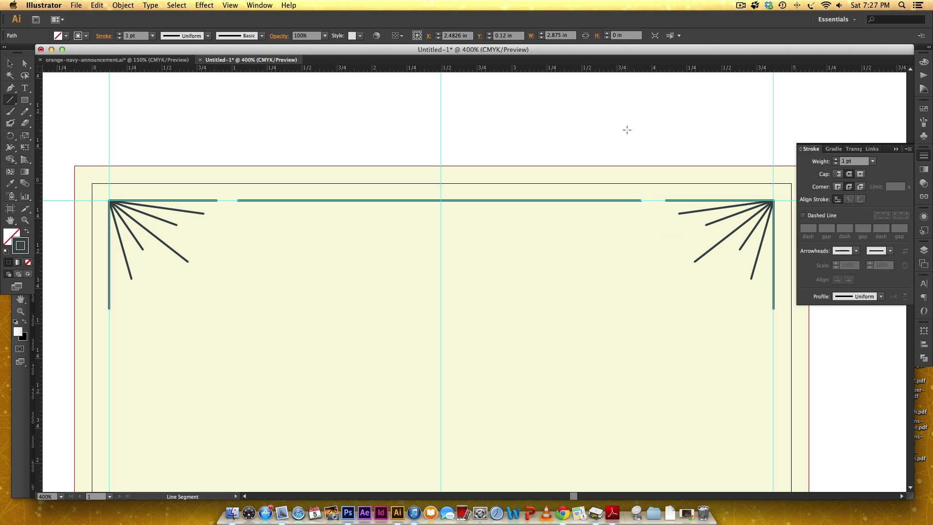
key(v)
click(602, 140)
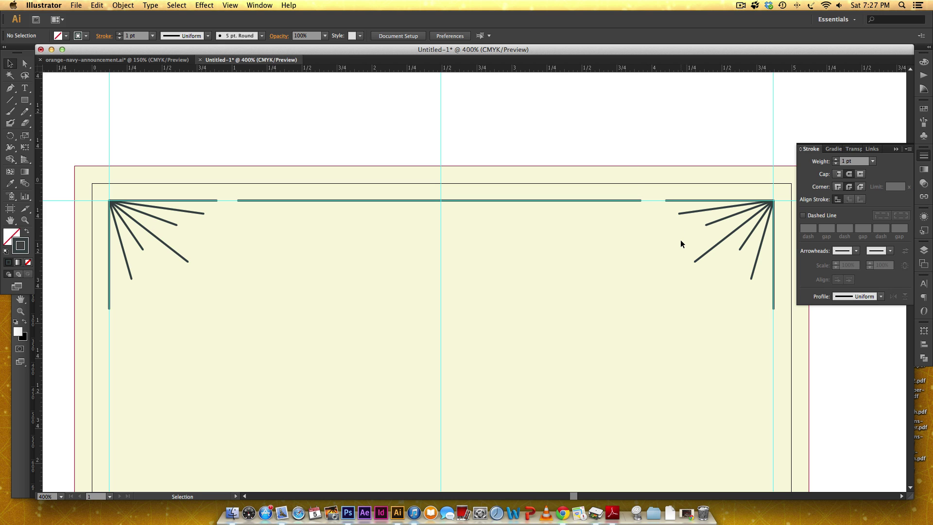
- Draw a small rectangle about 0.18 by 0.15 in spanning the gap between the top line and the upper-right ornament
key(m)
drag(665, 200, 641, 221)
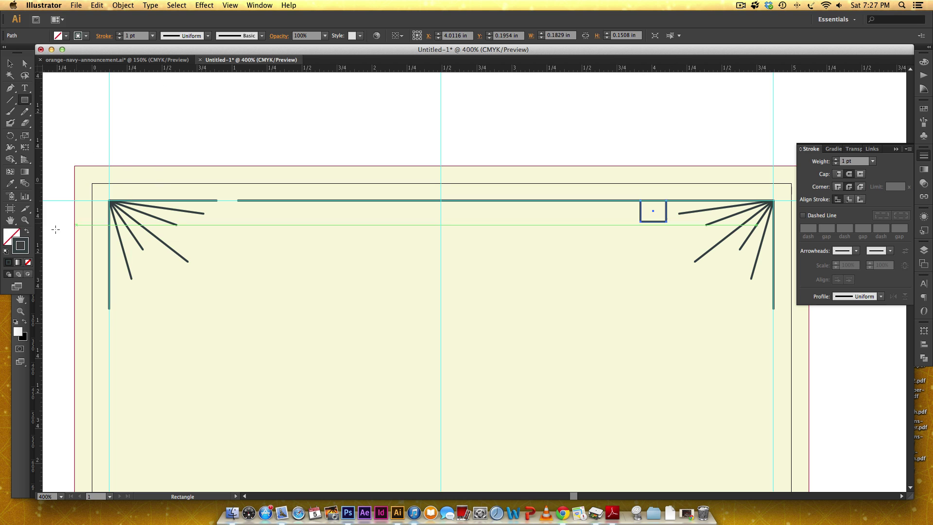
- Move the small rectangle, with solid navy fill, to the gap beside the upper-left ornament and shorten the top line to about 2.85 in to meet it
click(26, 231)
key(v)
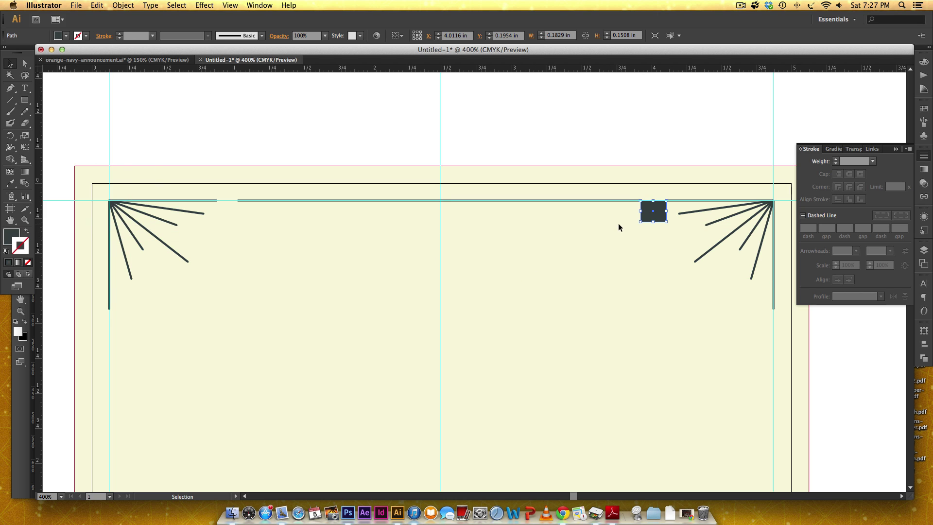
drag(650, 218, 242, 201)
click(256, 202)
click(302, 153)
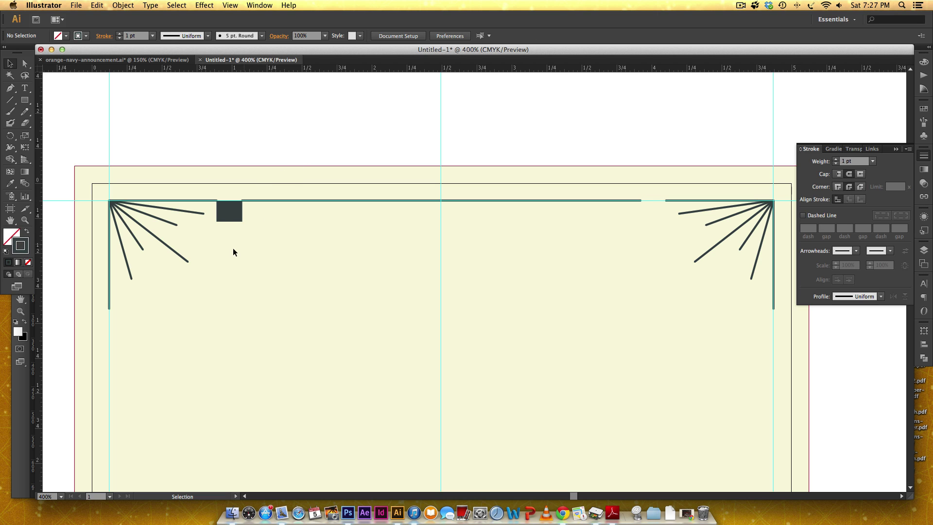
- Delete the navy spacer rectangle beside the upper-left ornament
click(225, 217)
scroll(282, 225, up, 1)
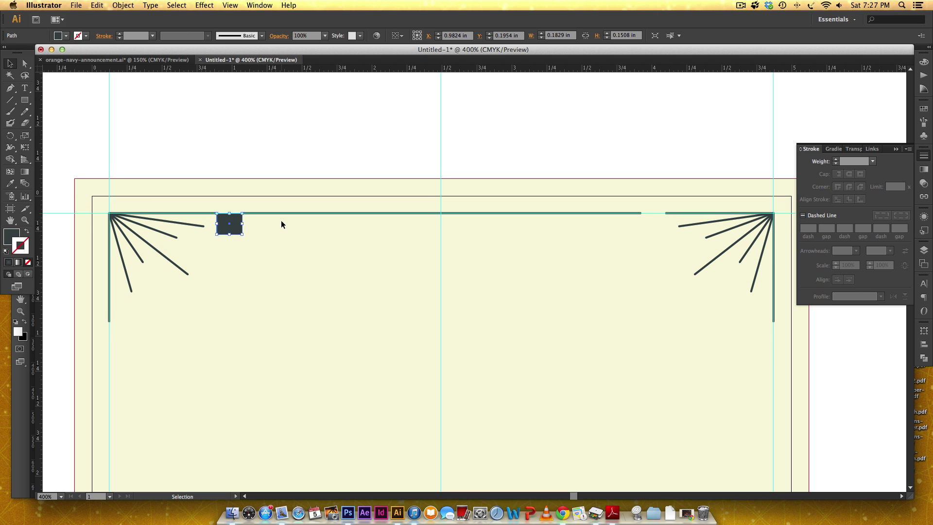
key(Delete)
- Copy the top border line onto the bottom guide between the two lower ornaments and check it with the guides hidden
click(284, 213)
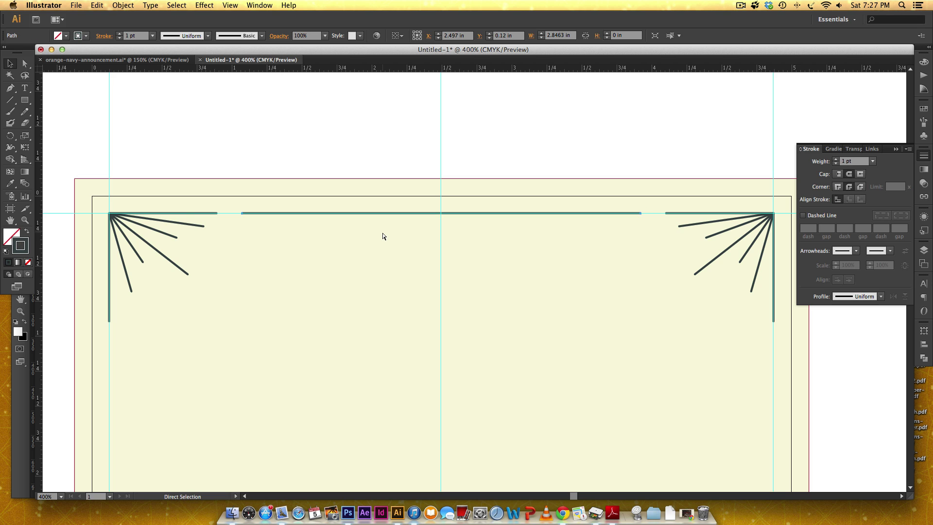
key(super+minus)
key(super+minus)
key(super+minus)
scroll(389, 238, down, 6)
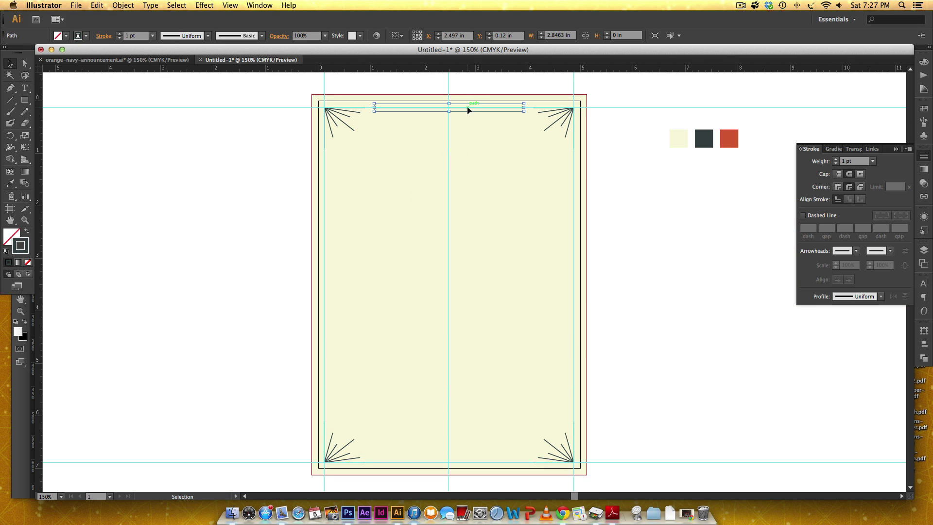
drag(468, 108, 461, 465)
click(679, 373)
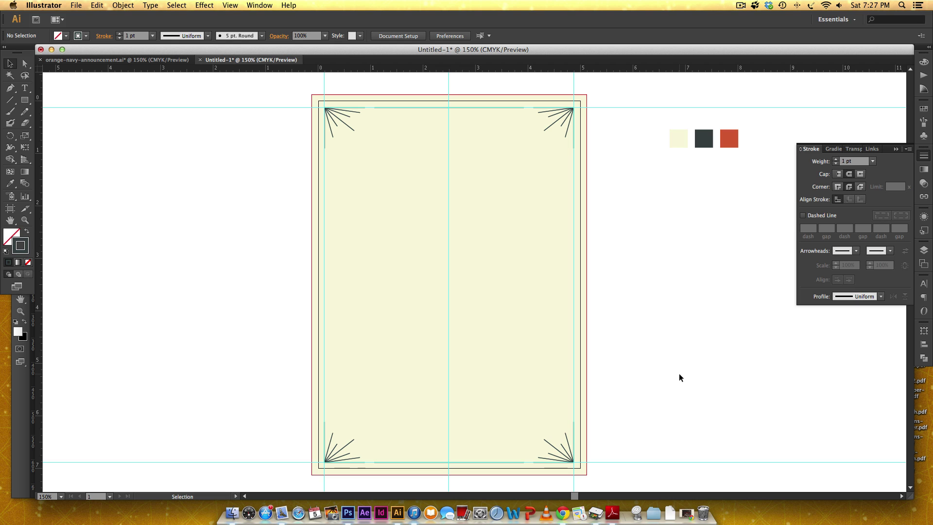
key(super+semicolon)
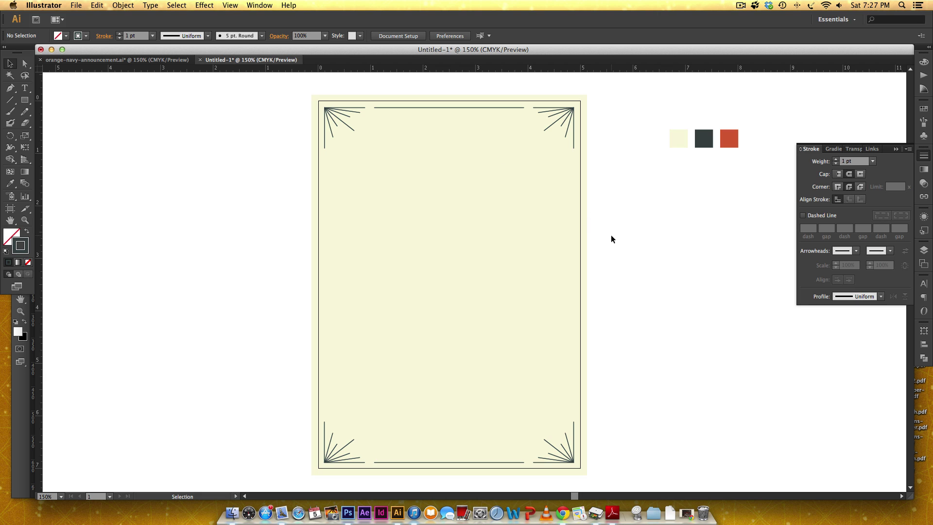
key(super+semicolon)
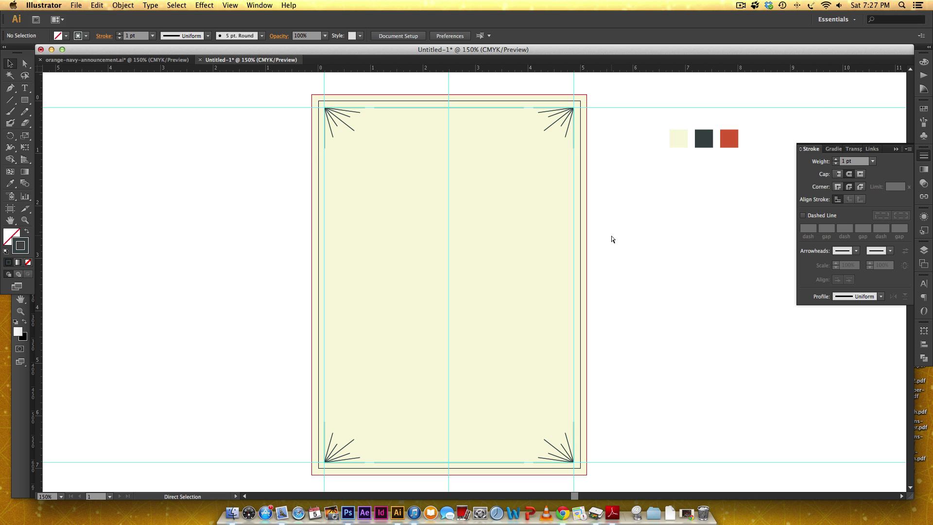
- Draw a rectangle about 0.18 by 0.2 in spanning the gap beside the upper-right ornament and give it a solid navy fill without stroke
key(super+equal)
drag(617, 212, 559, 306)
scroll(559, 306, up, 2)
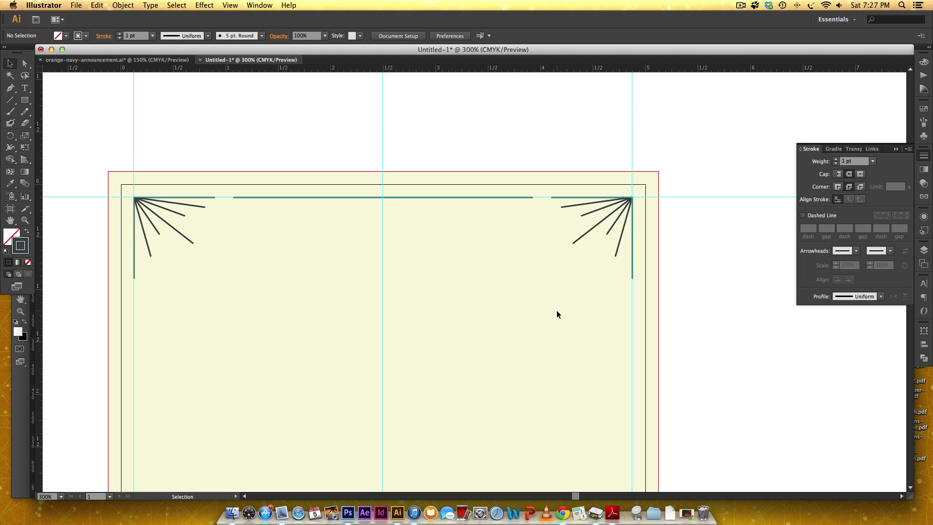
key(m)
mouse_move(535, 196)
mouse_down()
mouse_move(530, 210)
mouse_move(540, 216)
mouse_up()
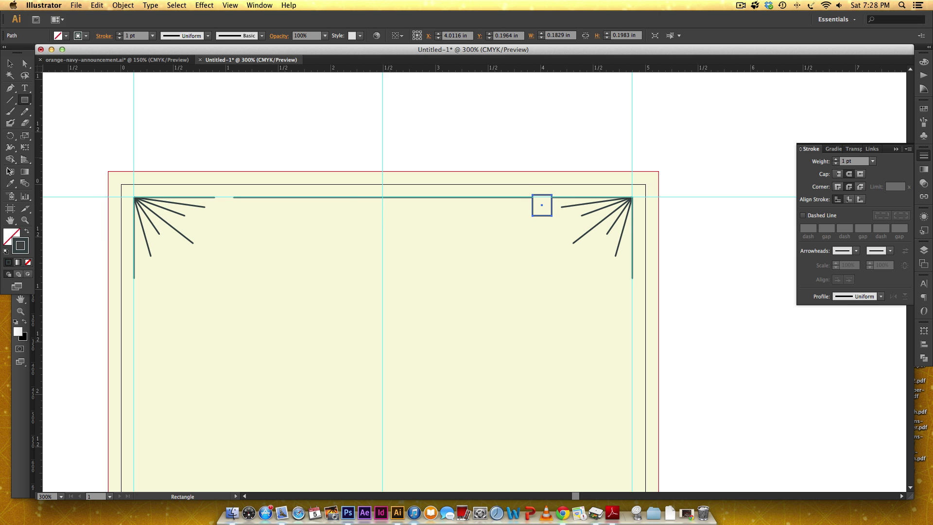
click(26, 231)
key(v)
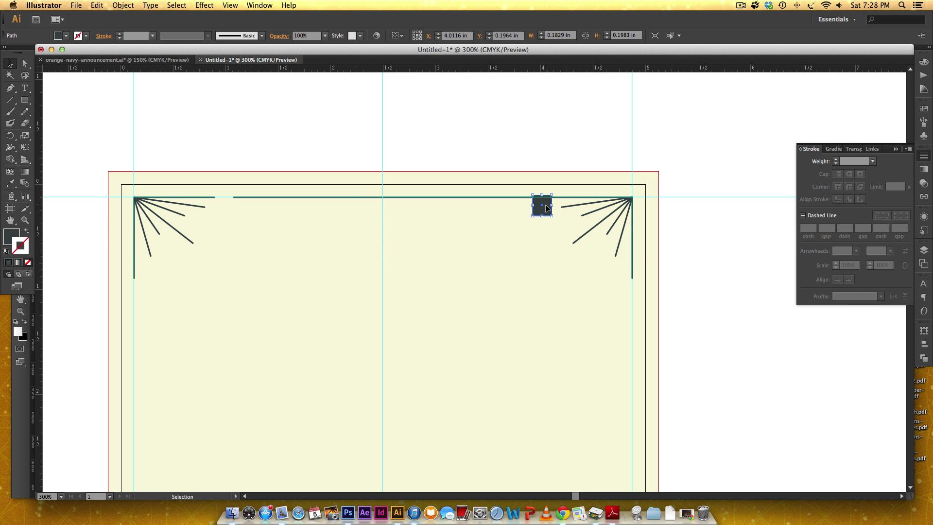
- Move the navy spacer onto the right-hand guide, rotate it 90°, and butt it against the lower end of the upper-right ornament
drag(545, 209, 635, 295)
right_click(635, 295)
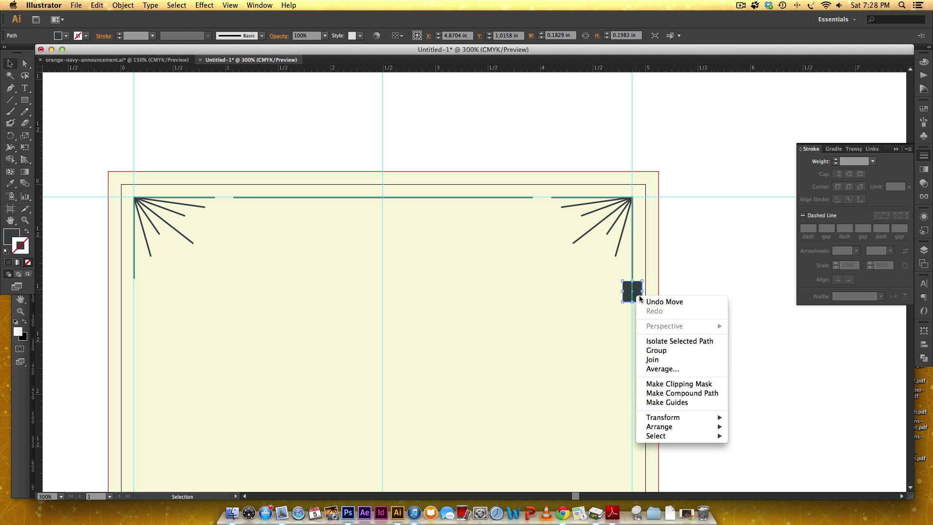
mouse_move(662, 417)
click(751, 378)
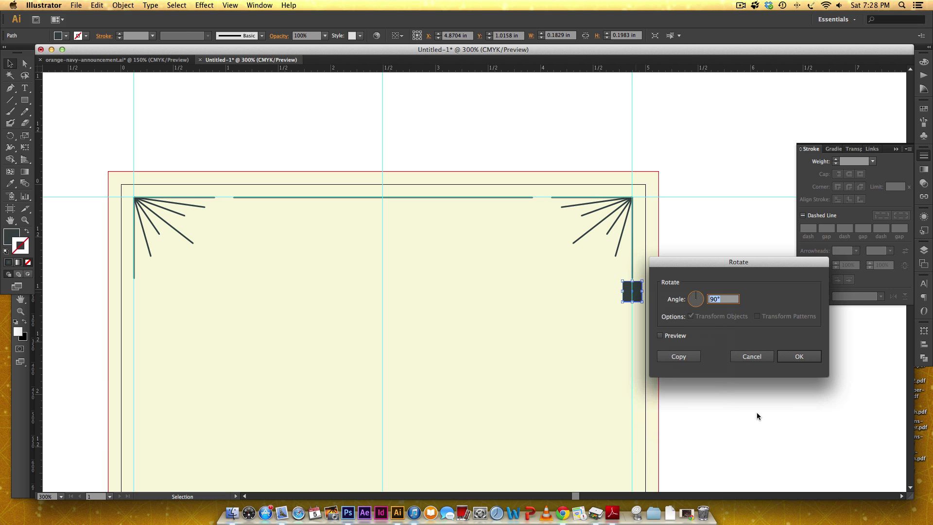
key(Return)
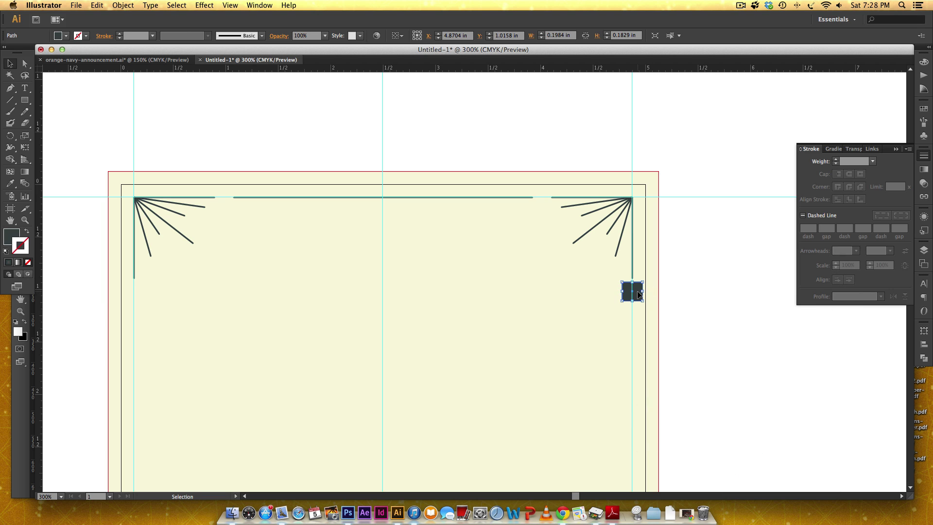
drag(638, 291, 639, 288)
click(695, 308)
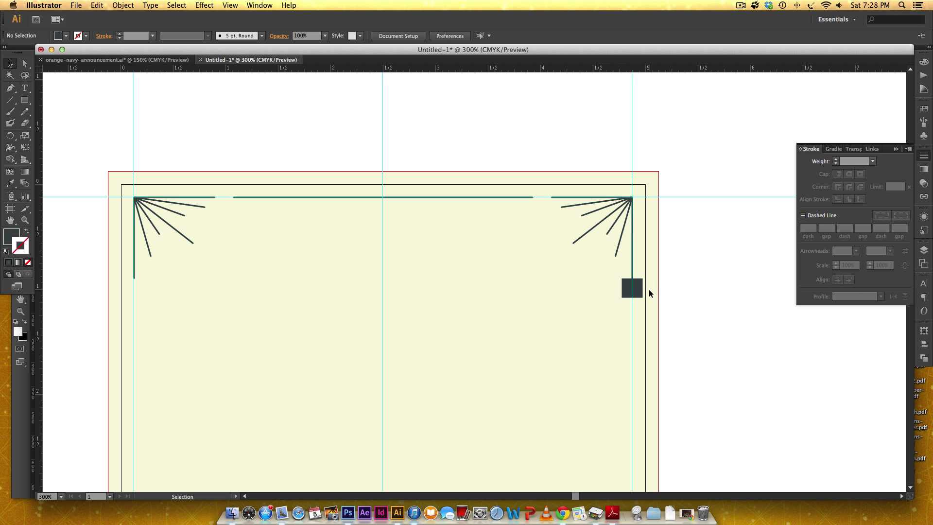
- Copy the spacer straight down the right-hand guide to the upper end of the lower-right ornament
key(super+minus)
key(super+minus)
drag(611, 369, 583, 210)
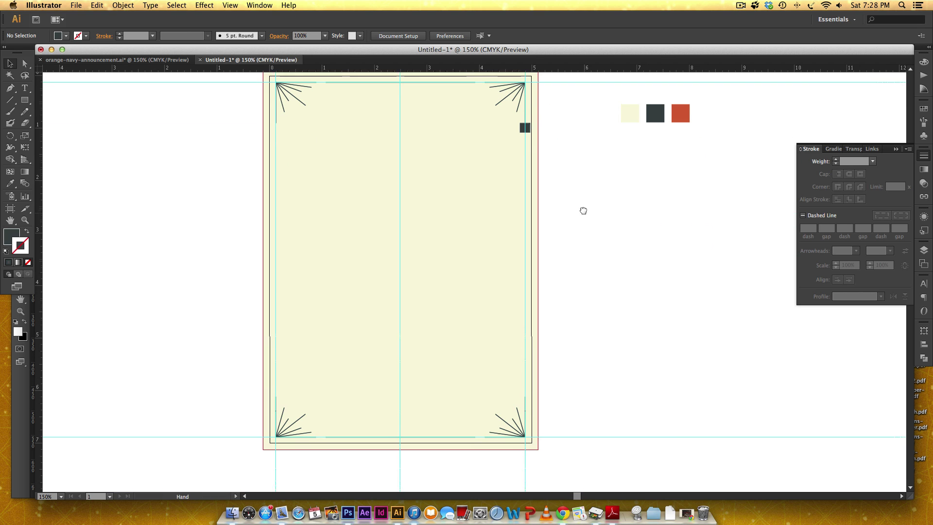
drag(525, 127, 537, 394)
click(587, 389)
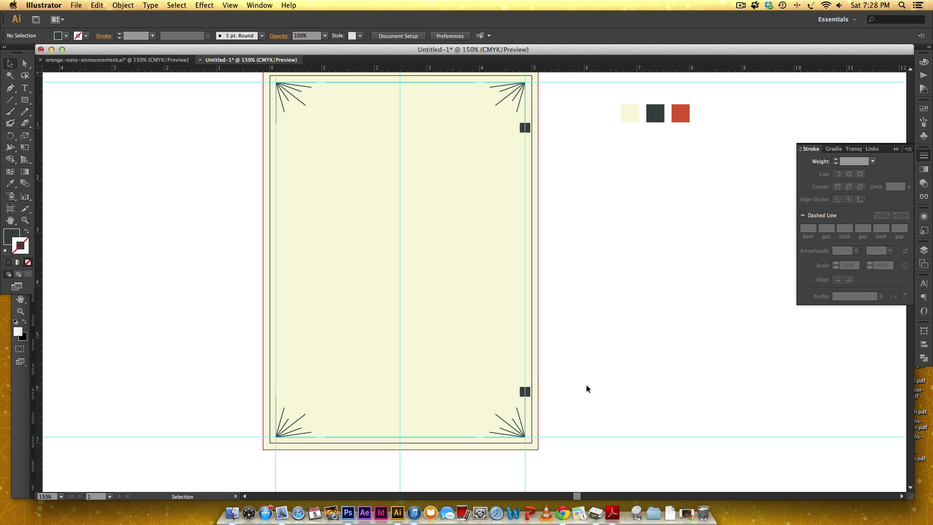
- Draw a vertical line about 4.85 in long on the right-hand guide between the two spacers
key(backslash)
drag(525, 127, 526, 389)
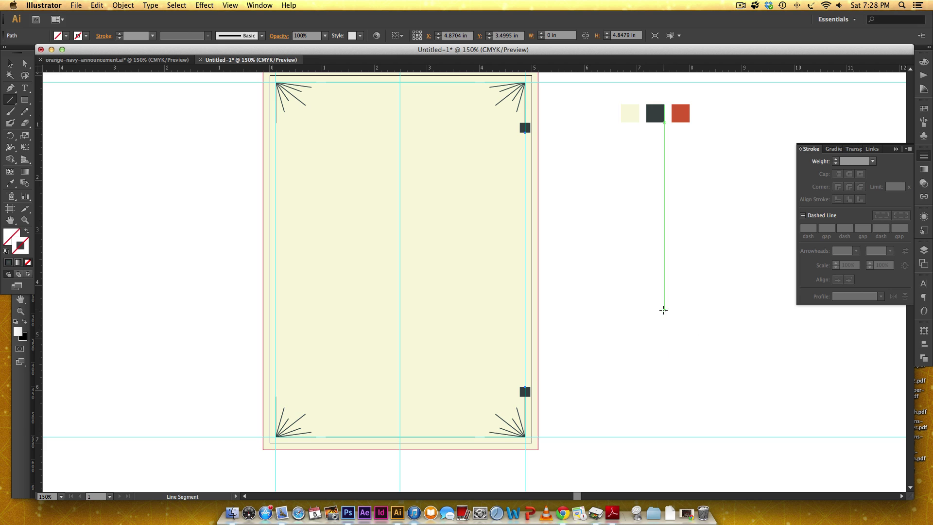
key(v)
- Hide the guides and apply the top border line's 1 pt navy stroke to the new vertical line with the Eyedropper
key(super+semicolon)
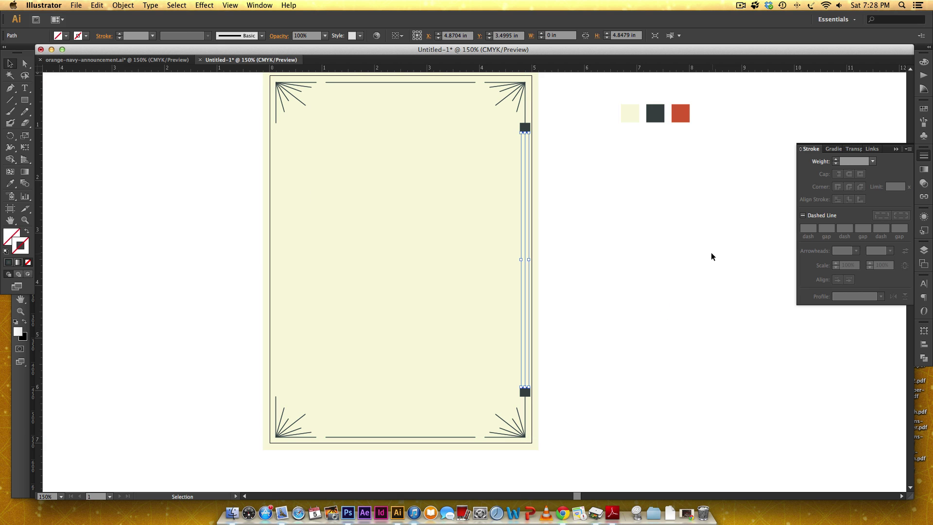
key(i)
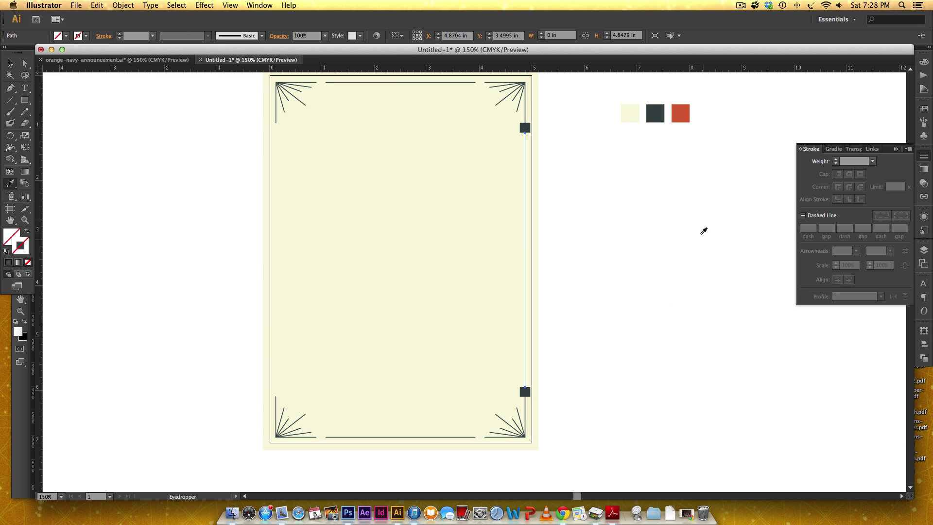
click(441, 78)
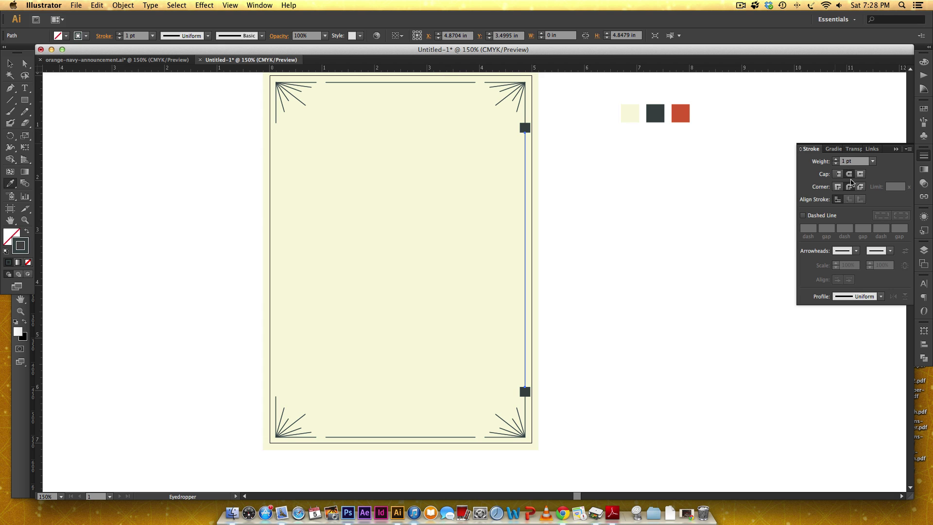
key(v)
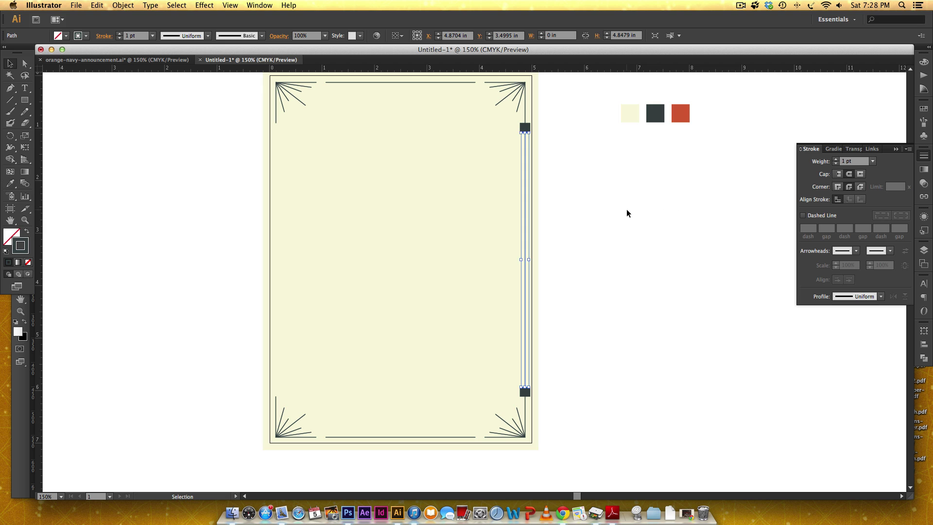
click(627, 213)
- Delete the two spacer rectangles at the ends of the right-hand vertical line
click(527, 131)
click(553, 124)
click(529, 126)
key(Delete)
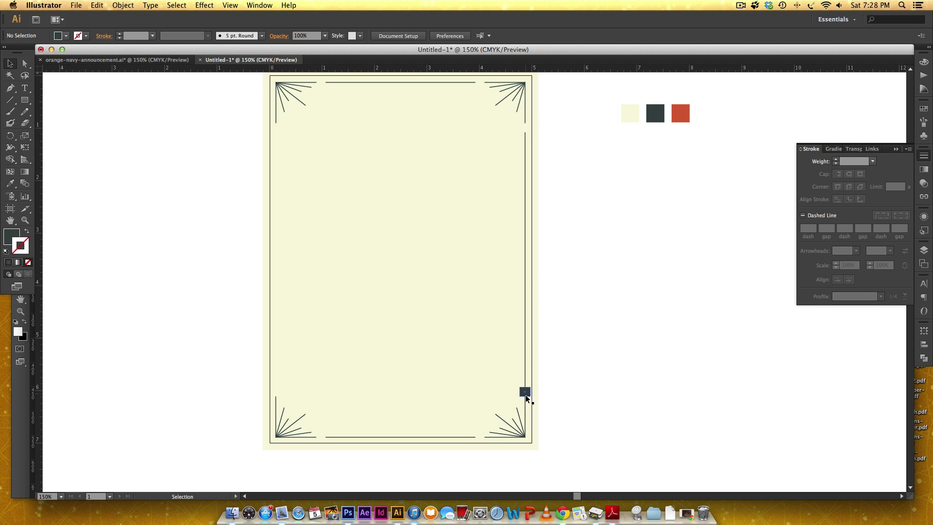
- Copy the right-hand vertical line onto the left-hand guide with the guides shown, and hide the guides again
key(super+semicolon)
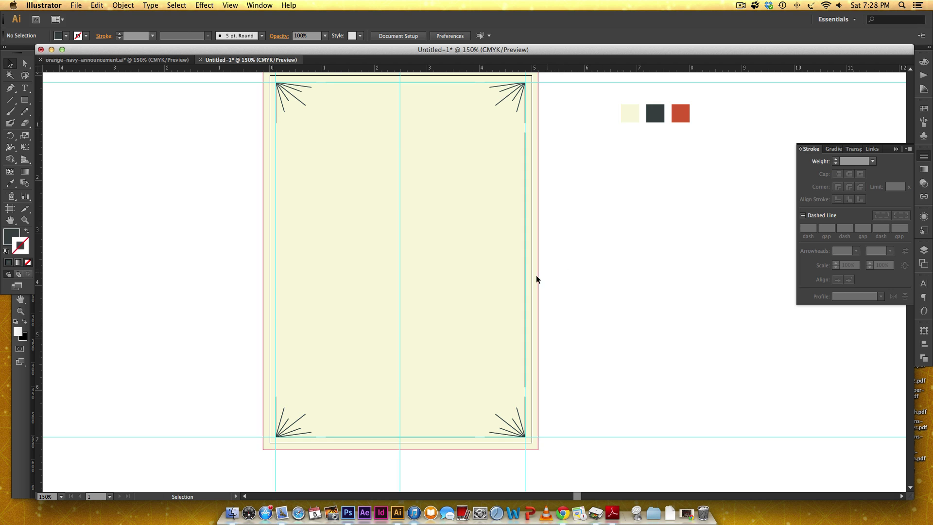
click(525, 278)
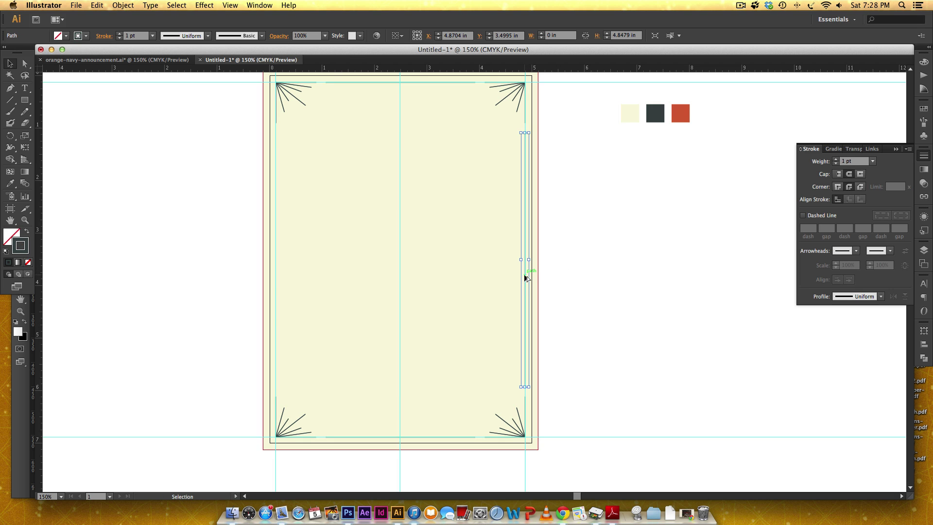
drag(525, 278, 279, 281)
click(669, 260)
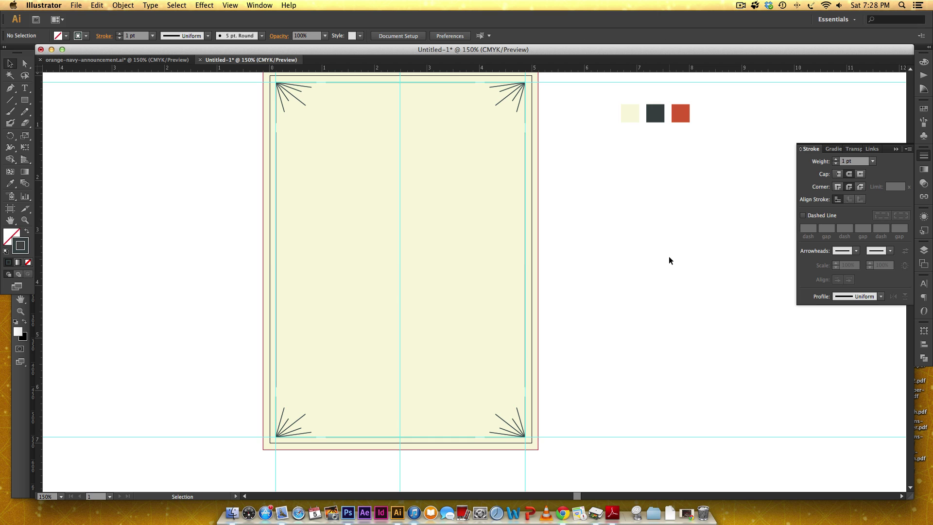
key(super+semicolon)
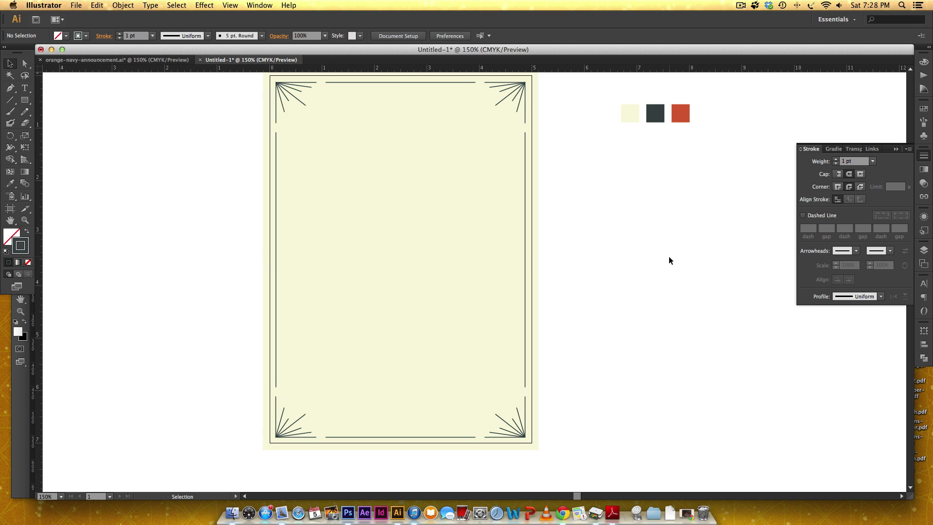
- Group the four corner ornaments together with the four border lines between them
scroll(669, 257, up, 1)
drag(238, 87, 569, 457)
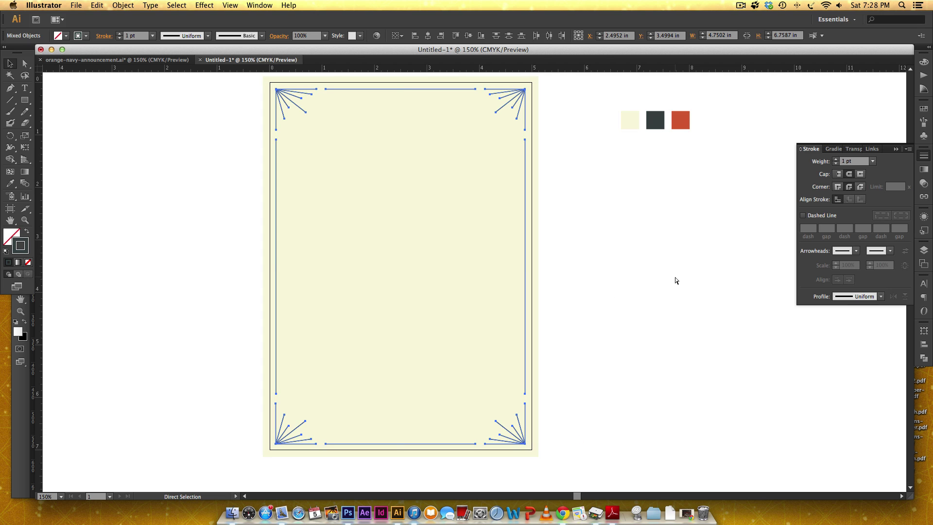
key(super+g)
- Create a new layer named "borders" and move the grouped border artwork onto it
click(924, 248)
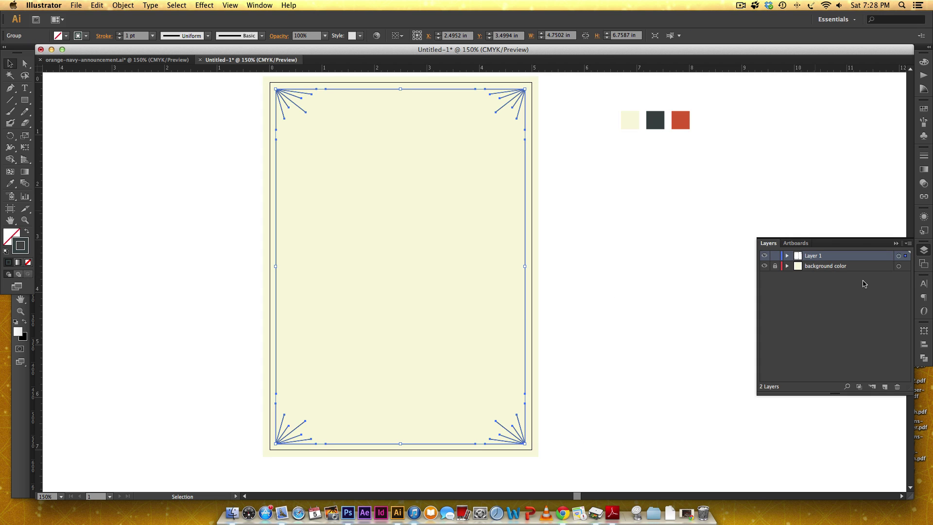
click(884, 386)
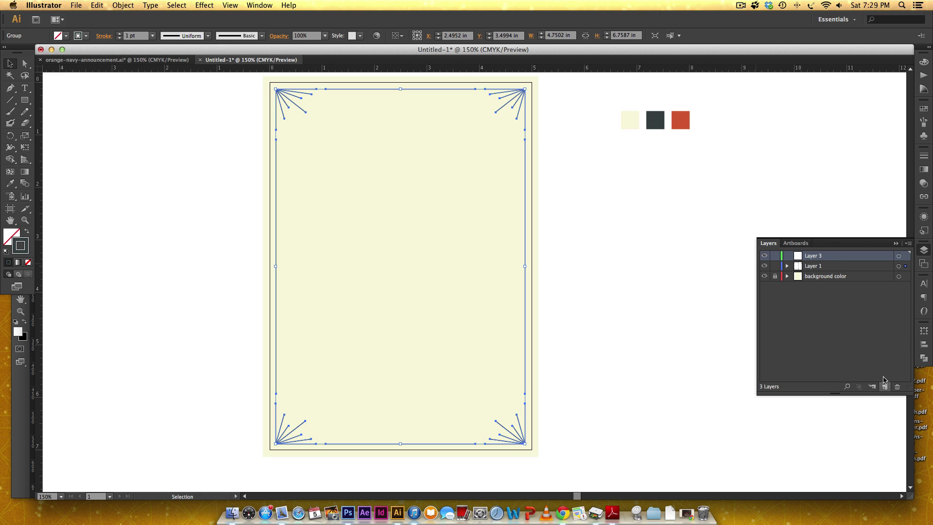
drag(907, 266, 907, 255)
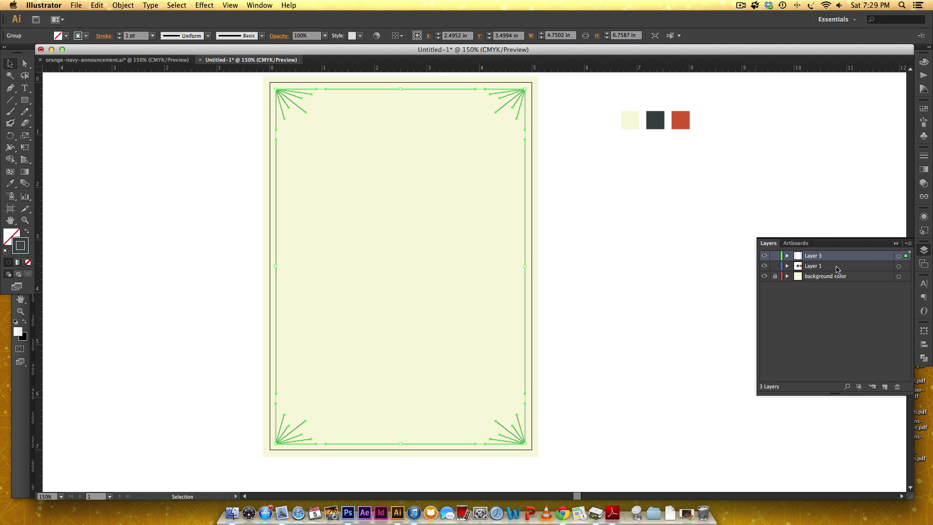
double_click(816, 256)
text(bor)
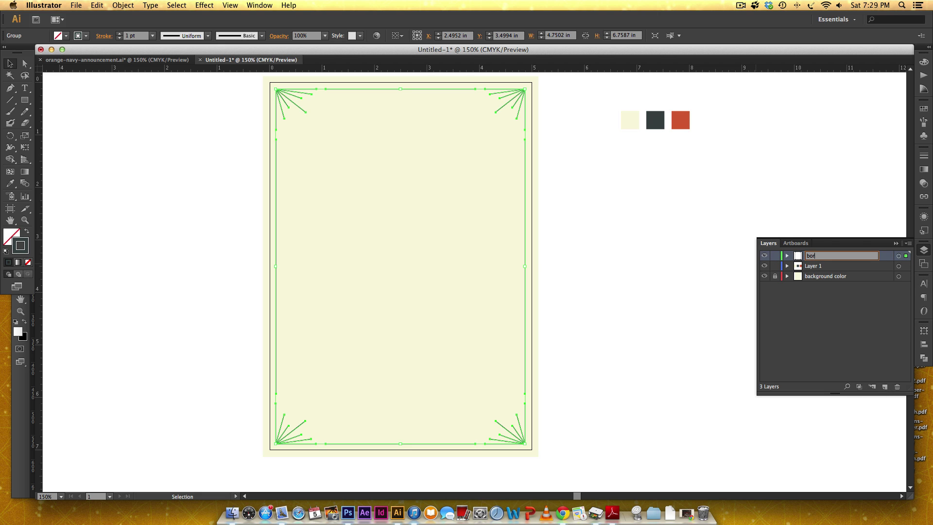
text(ders)
key(Return)
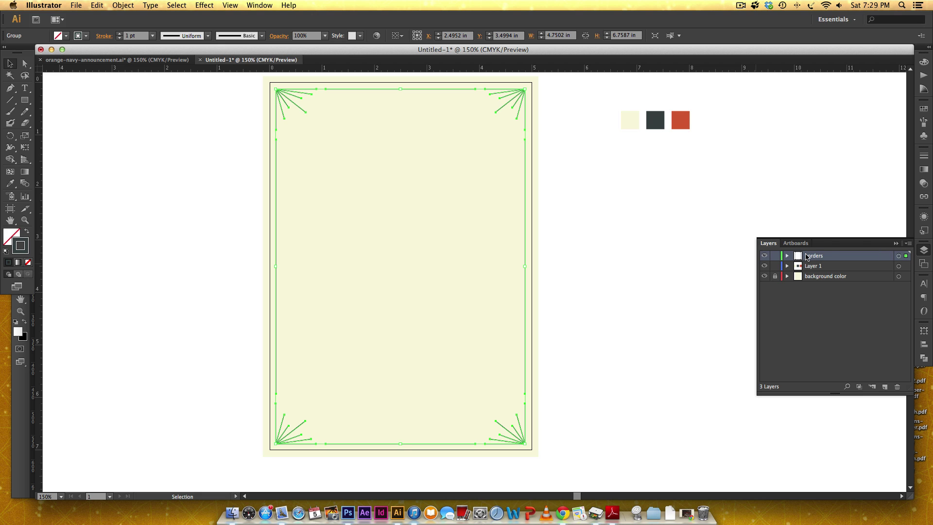
- Place the borders layer between Layer 1 and the background color layer and lock it
drag(832, 258, 832, 274)
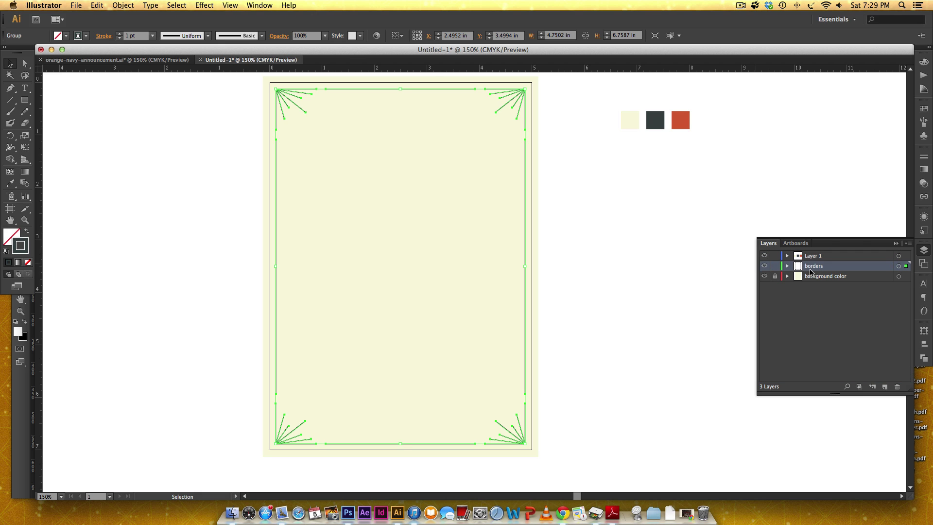
click(776, 266)
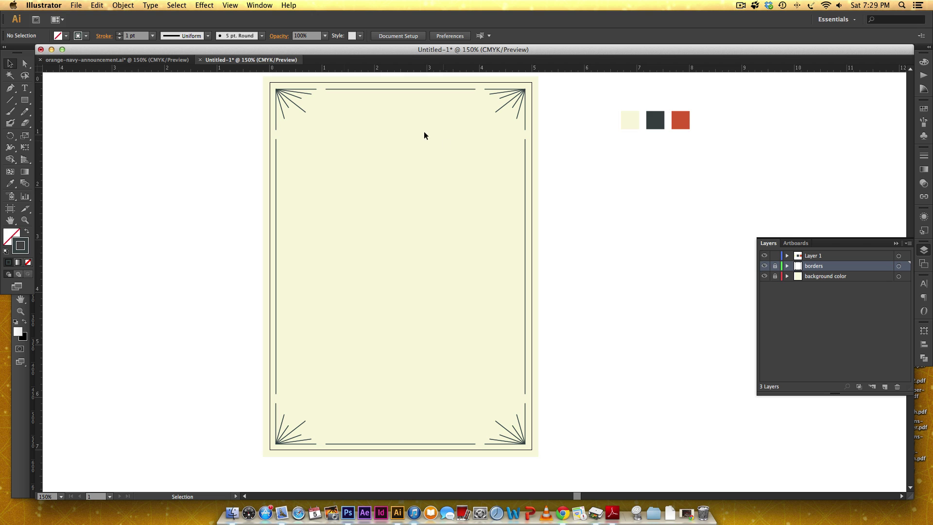
- Switch to orange-navy-announcement.ai, unlock the design elements layer and copy the graduation cap above "CLASS OF"
click(142, 60)
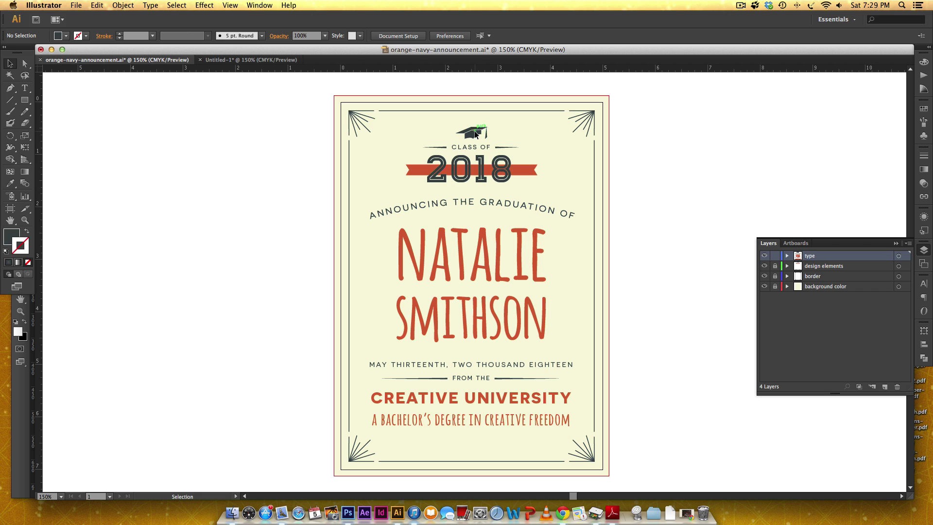
click(776, 266)
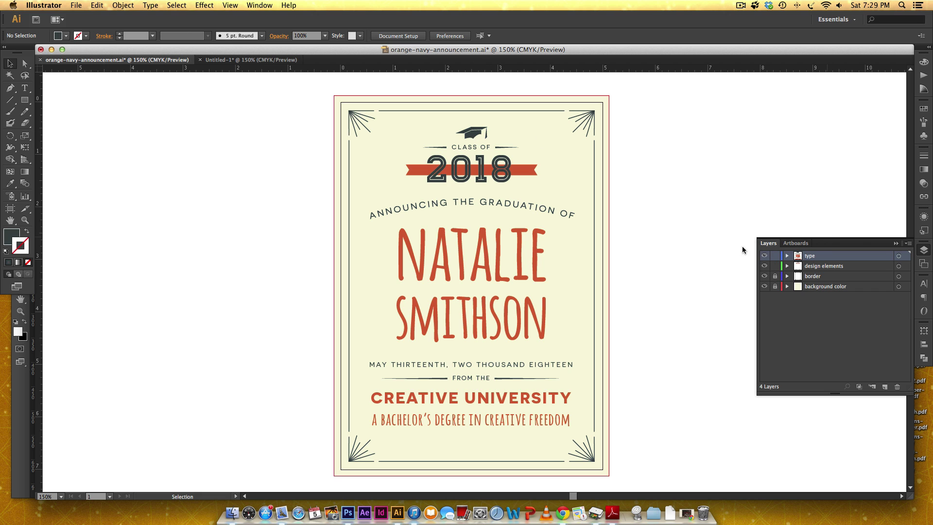
click(470, 141)
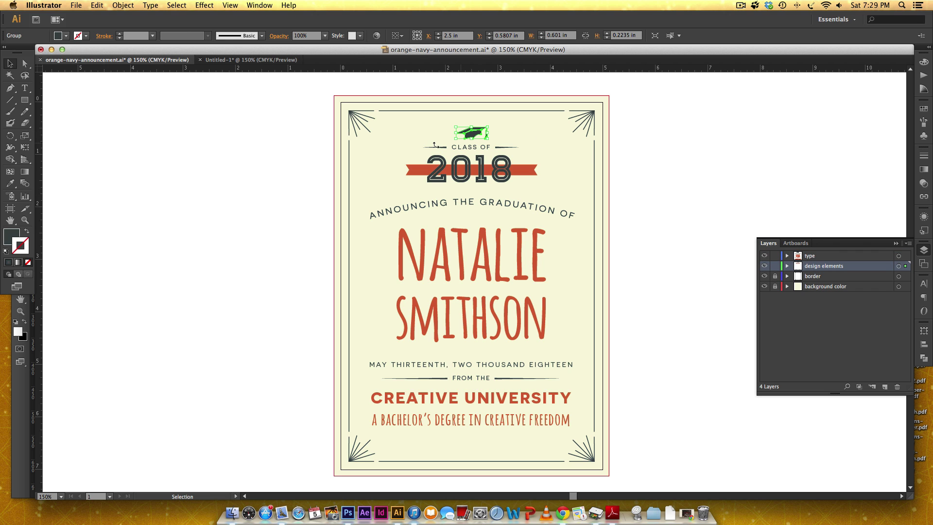
- Paste the cap onto Layer 1 of Untitled-1 and place it near the page top on the vertical centre guide, with guides shown
click(250, 60)
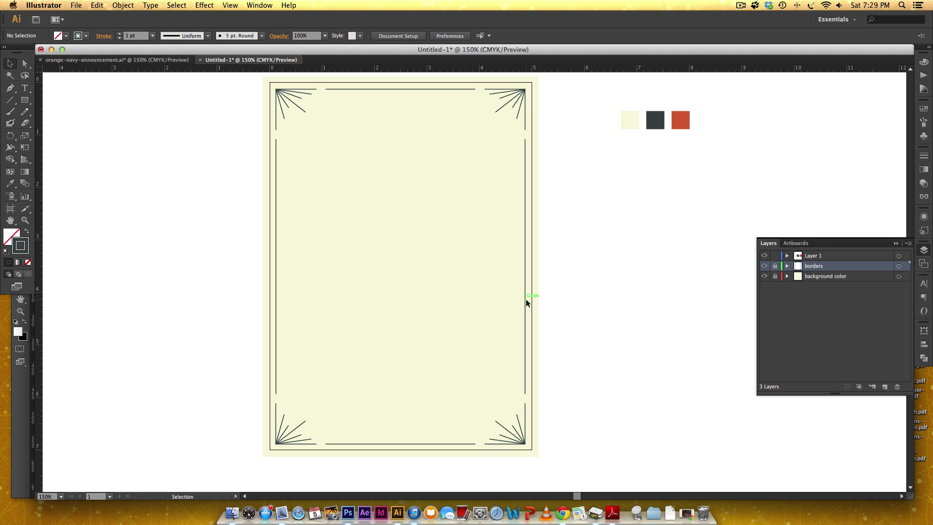
key(super+v)
click(515, 275)
click(816, 256)
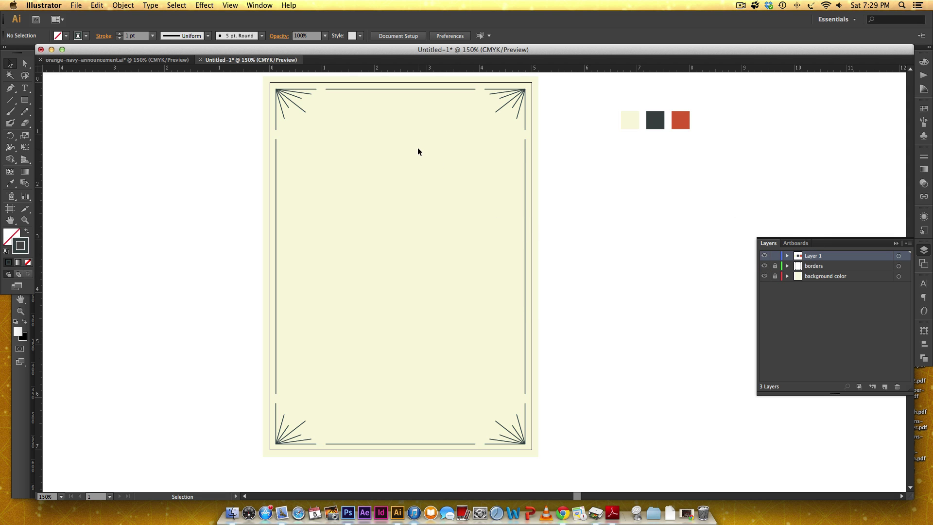
key(super+v)
drag(471, 282, 471, 279)
drag(460, 242, 400, 123)
key(super+semicolon)
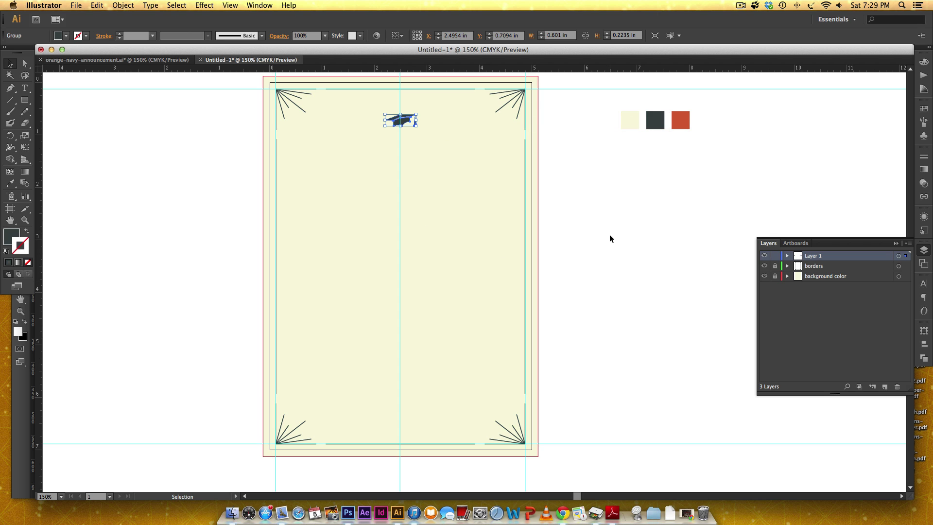
key(z)
drag(265, 83, 649, 275)
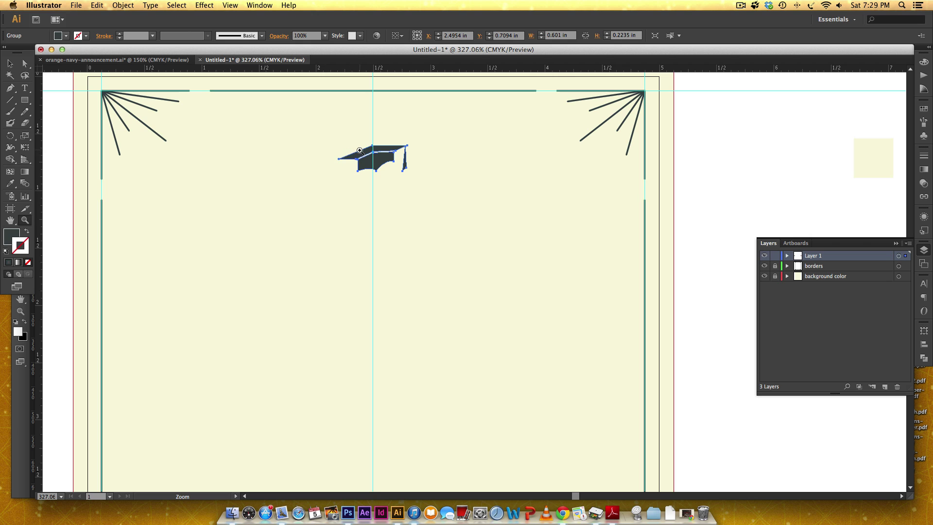
key(v)
click(489, 299)
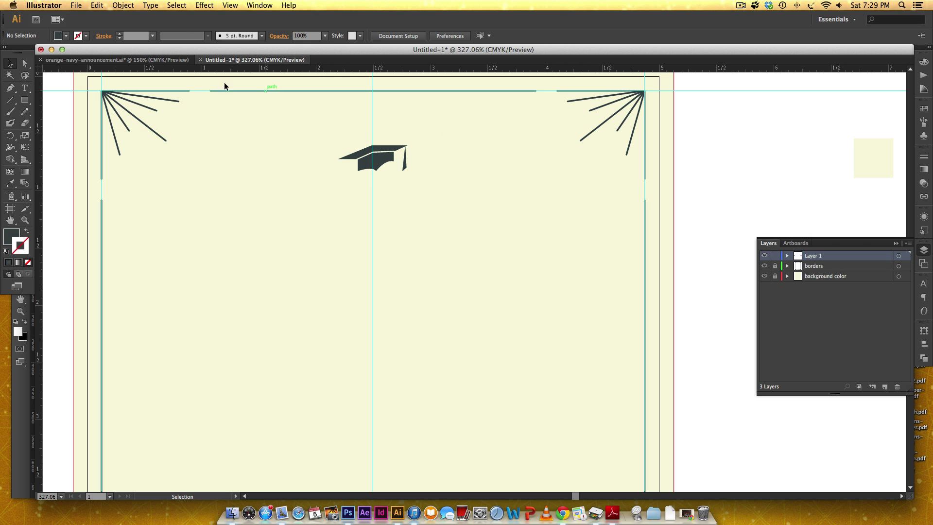
- Examine the tapered lines beside "CLASS OF" and "FROM THE" in orange-navy-announcement.ai
click(151, 58)
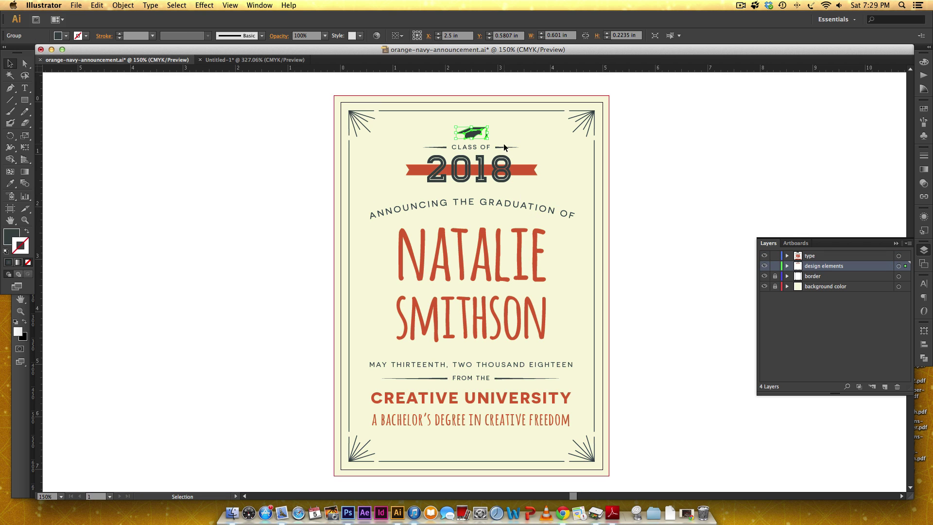
key(z)
drag(367, 125, 603, 202)
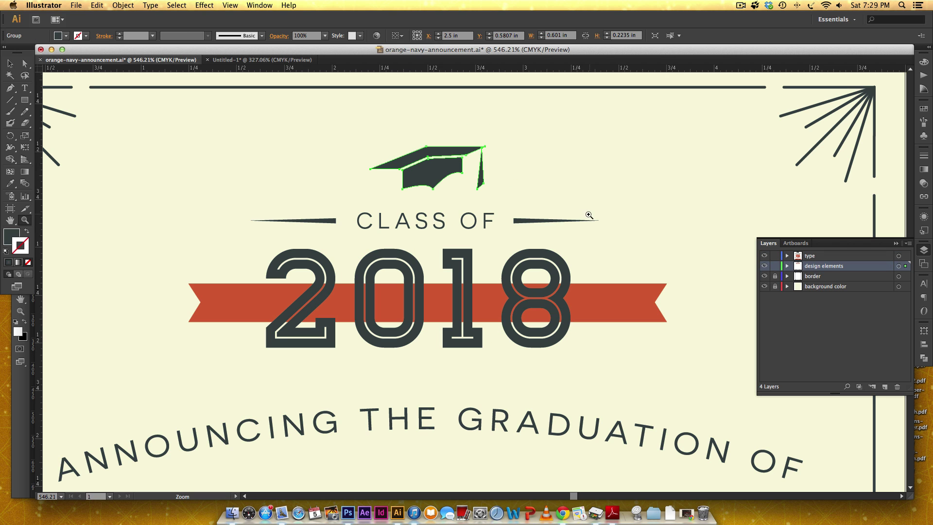
alt+click(623, 300)
scroll(635, 316, down, 8)
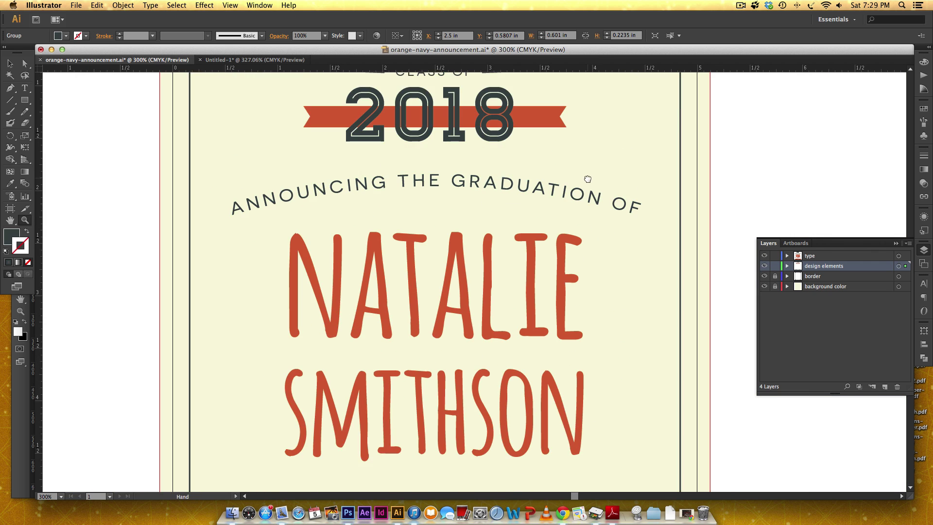
scroll(664, 223, down, 4)
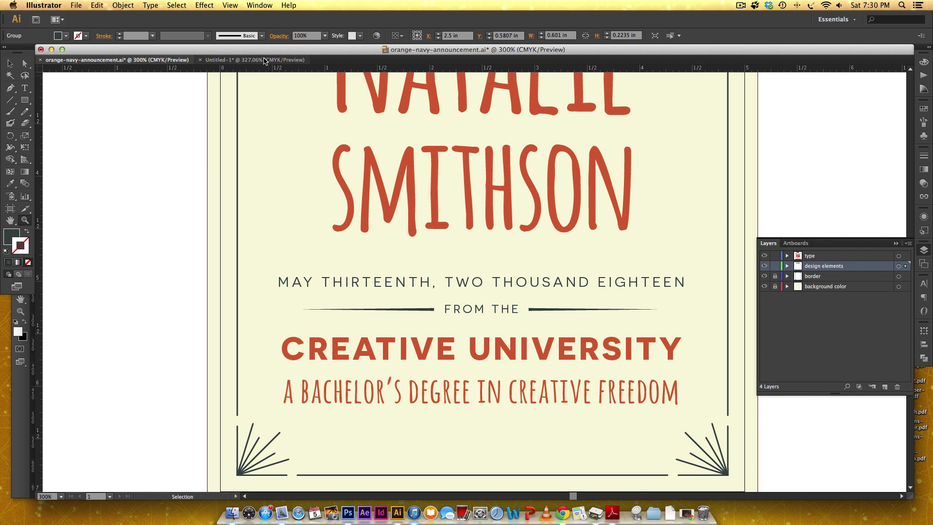
- Back in Untitled-1, draw a navy triangle about 0.85 x 0.98 in beside the cap with the Star tool, pointing right
click(247, 60)
key(v)
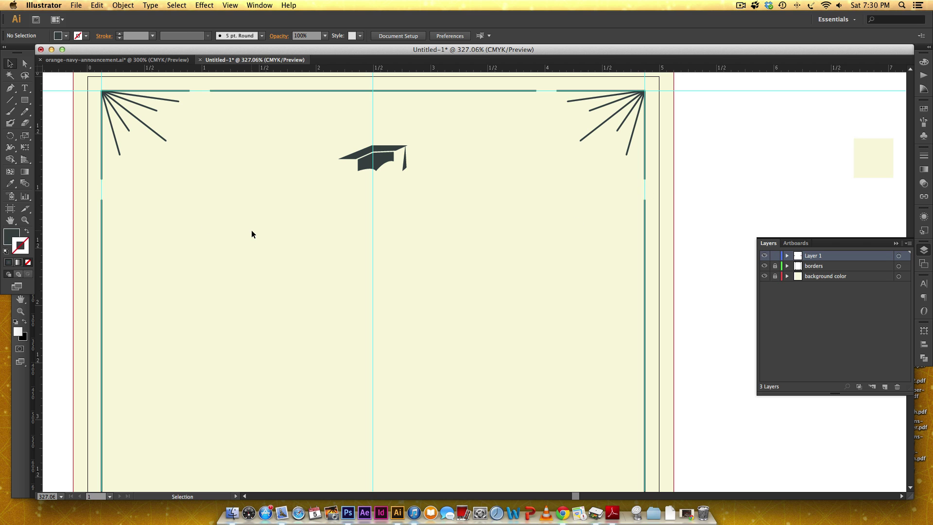
drag(24, 99, 46, 150)
click(47, 147)
drag(466, 188, 432, 244)
key(Down)
key(Down)
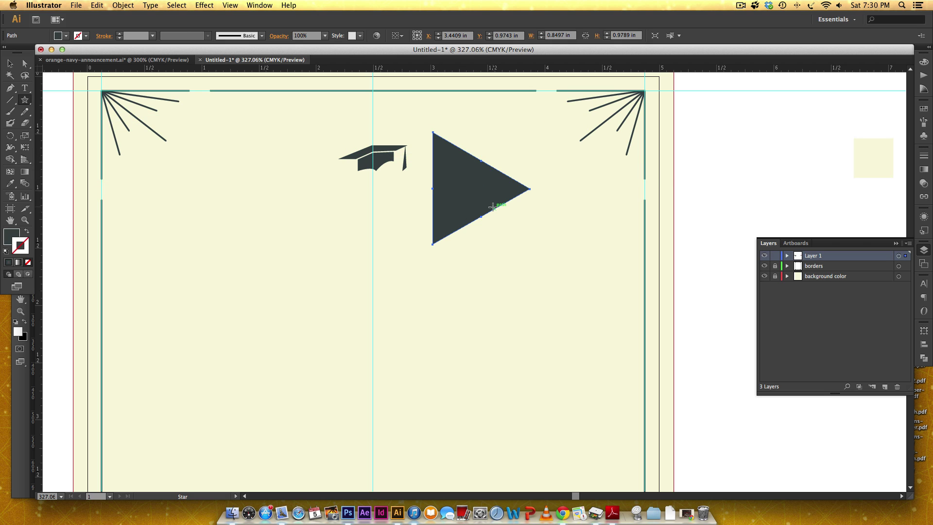
- Delete the extra anchor points midway along the triangle's sides with the Pen tool
key(p)
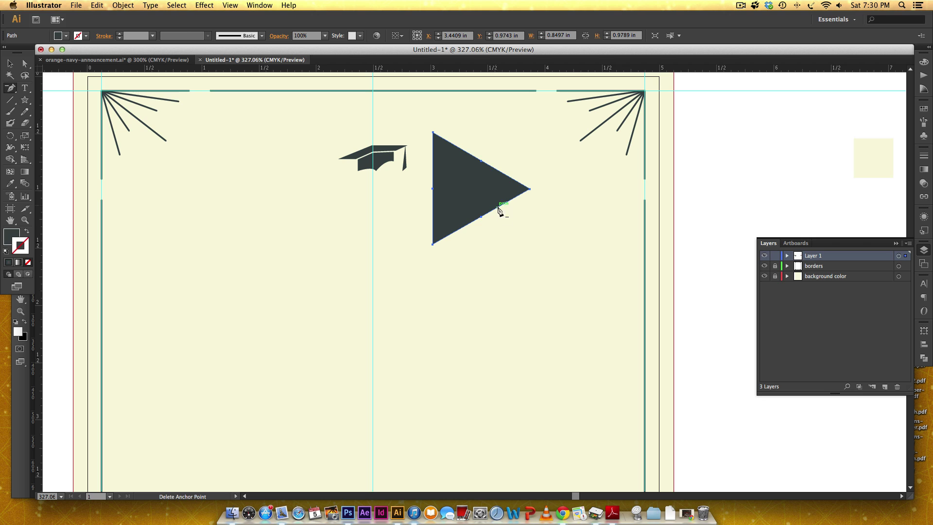
click(482, 161)
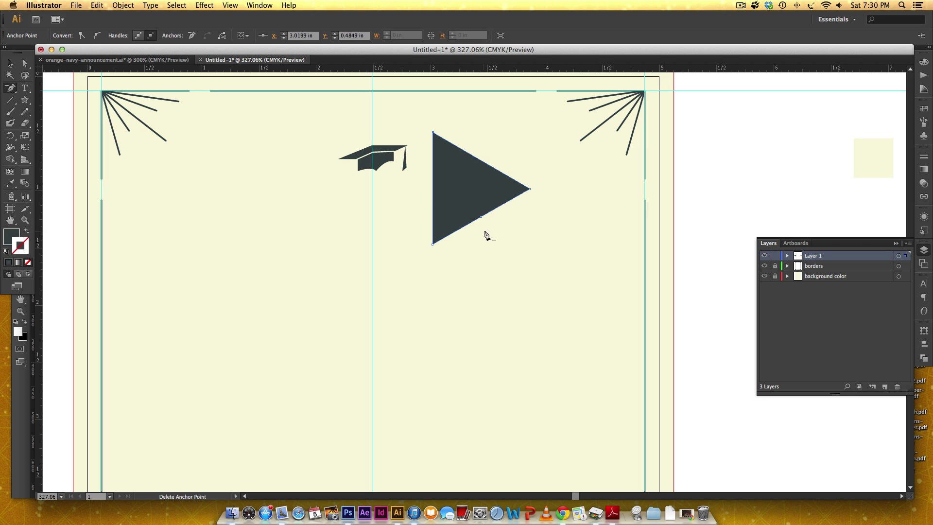
click(481, 217)
key(v)
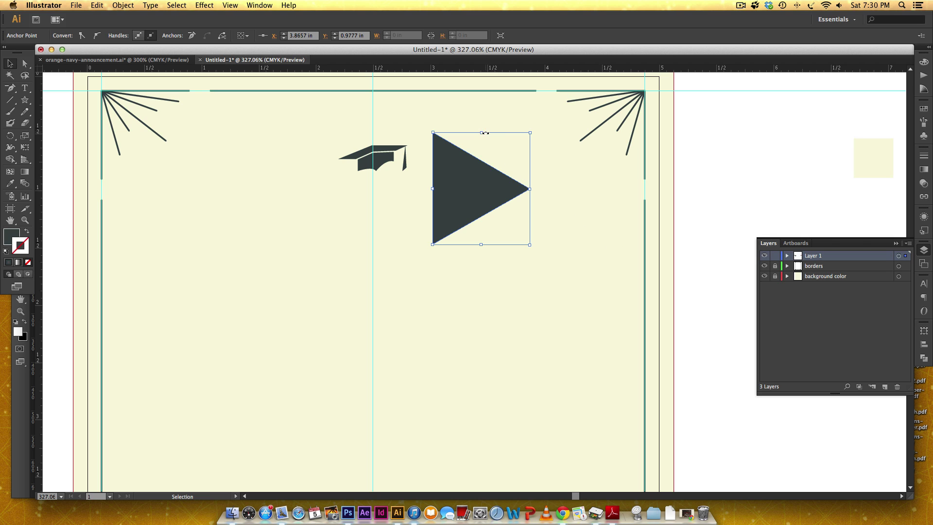
- Squash the triangle into a tapered line about 0.45 x 0.02 in and copy it to the other side of the centre guide
drag(482, 133, 315, 201)
click(623, 238)
click(468, 241)
click(701, 168)
- Reflect the left-hand tapered line across the vertical axis so its point faces outward
right_click(315, 203)
mouse_move(370, 323)
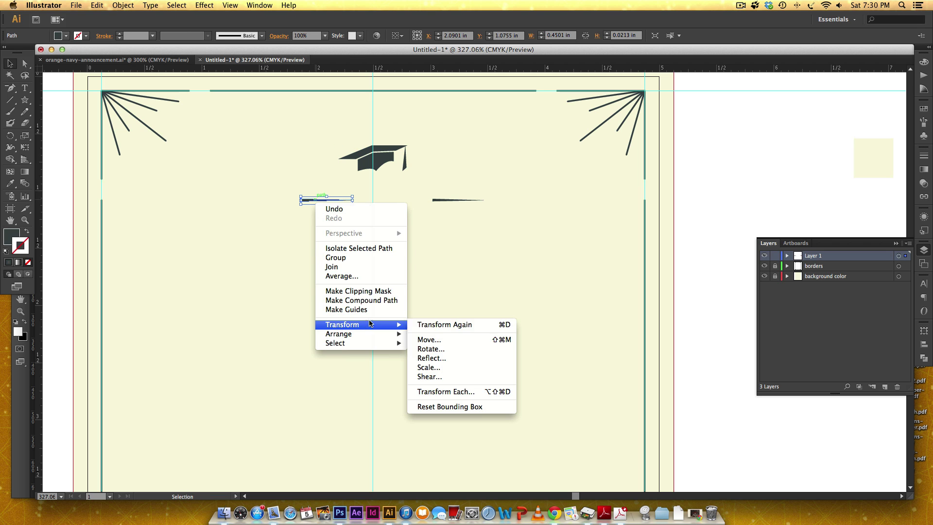
click(431, 359)
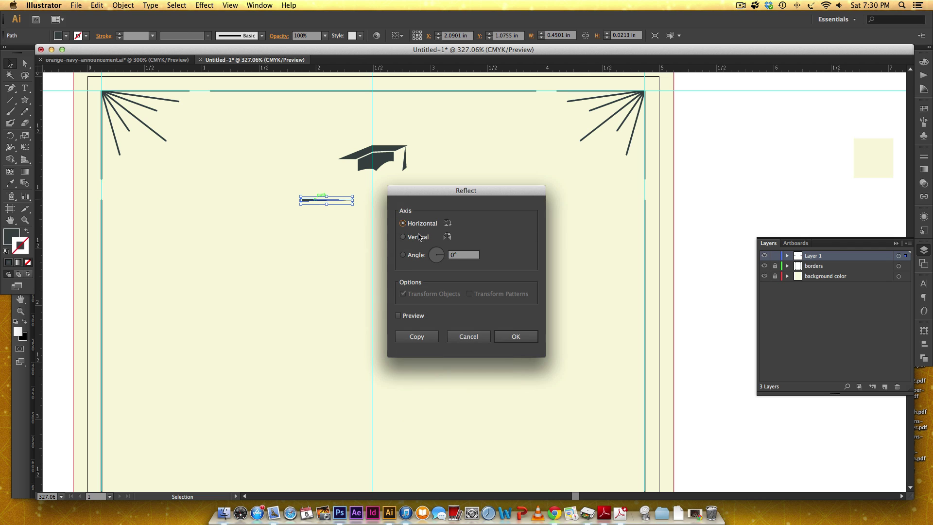
click(416, 238)
click(515, 336)
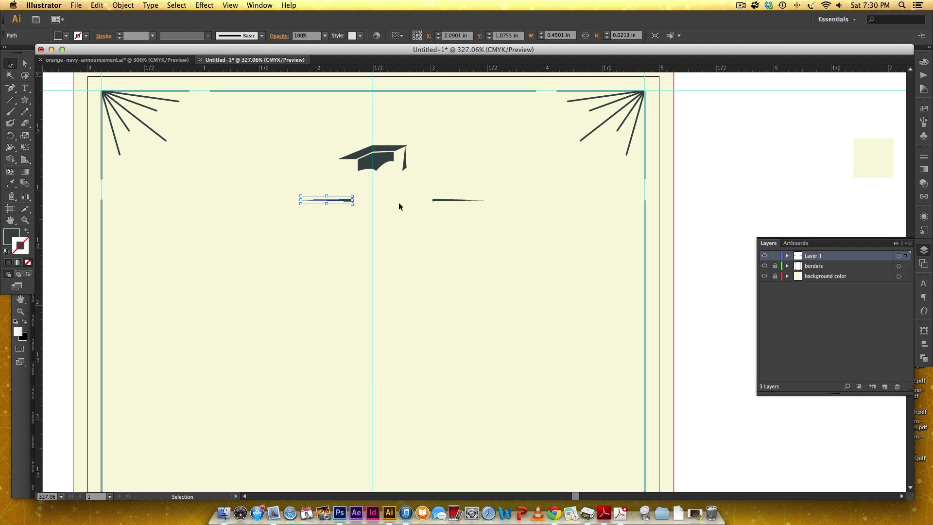
click(745, 182)
- Select both tapered lines and centre the pair on the vertical guide beneath the cap
key(super+minus)
key(super+minus)
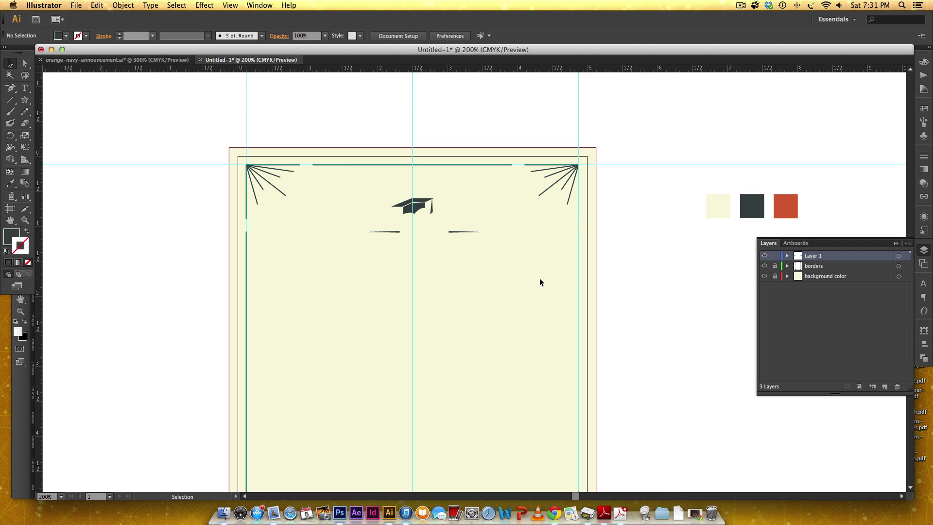
click(460, 232)
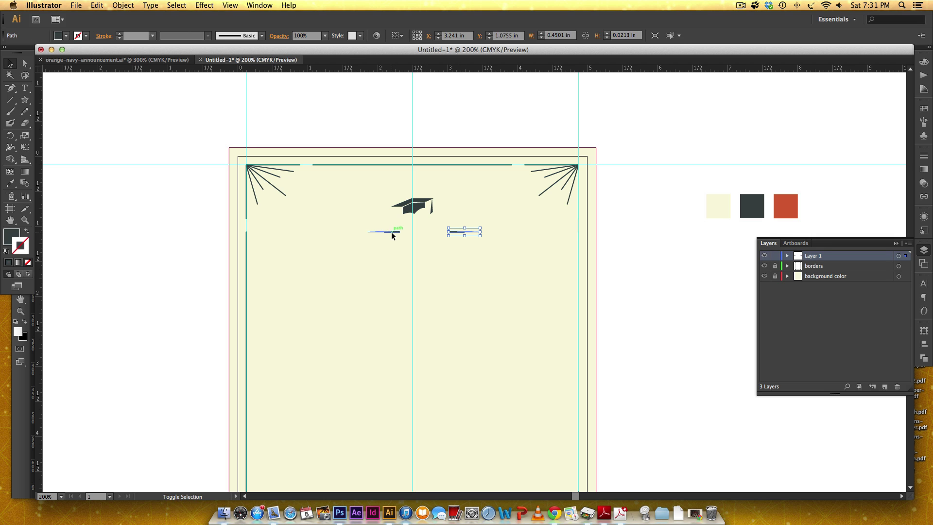
shift+click(391, 235)
drag(392, 235, 376, 235)
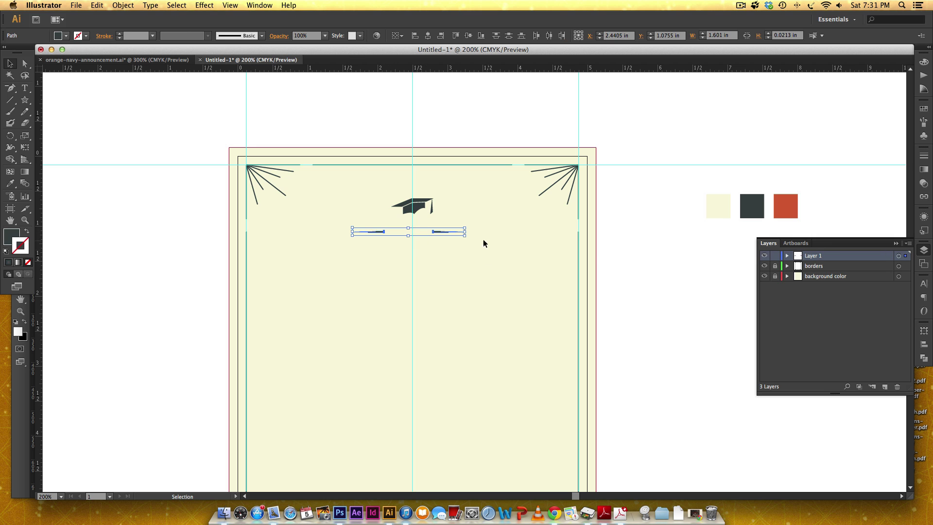
key(Right)
key(Right)
key(Right)
key(Right)
- Copy the pair of tapered lines straight down to the lower part of the page, at about Y 5.68 in
scroll(445, 234, down, 5)
alt+drag(448, 128, 449, 450)
scroll(459, 408, down, 3)
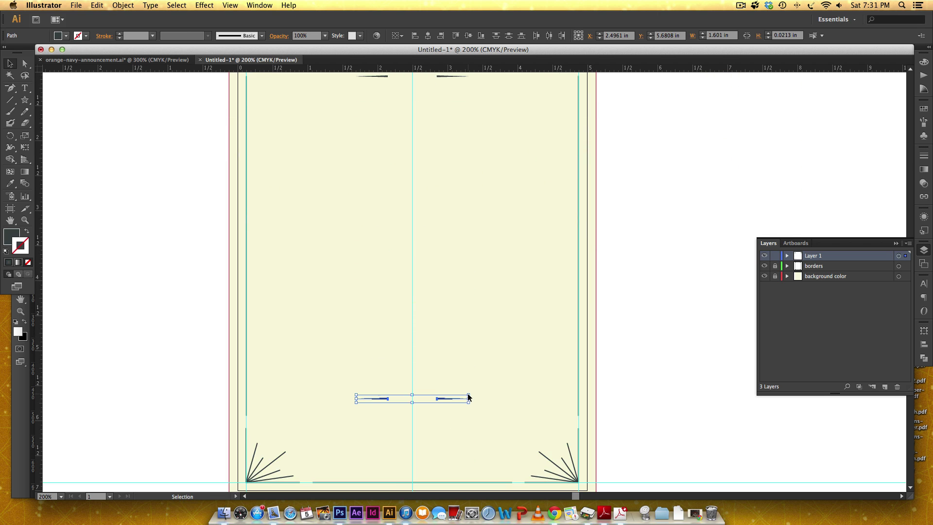
click(612, 336)
- Delete the left-hand line of the lower tapered pair
key(z)
drag(281, 341, 594, 463)
key(v)
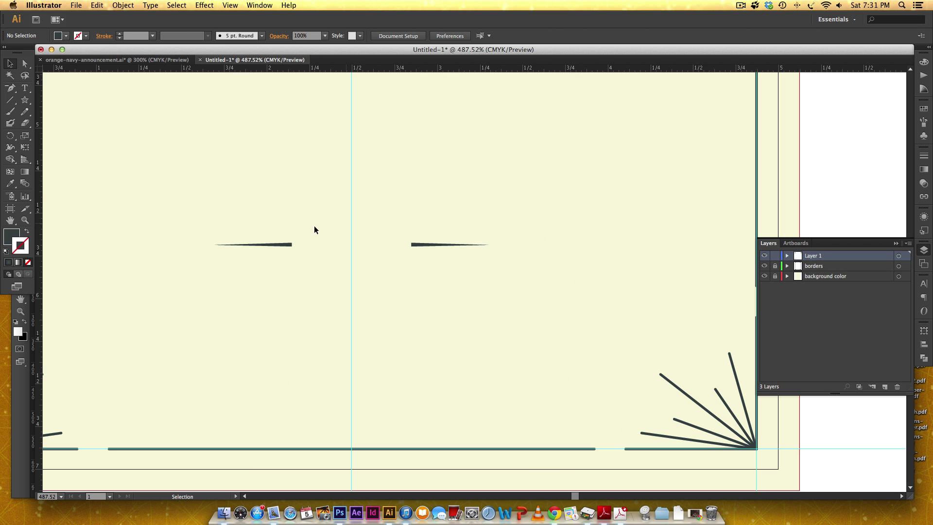
click(276, 245)
key(Delete)
- Stretch the remaining lower line to about 1.11 in long by moving its pointed end anchor outward
key(a)
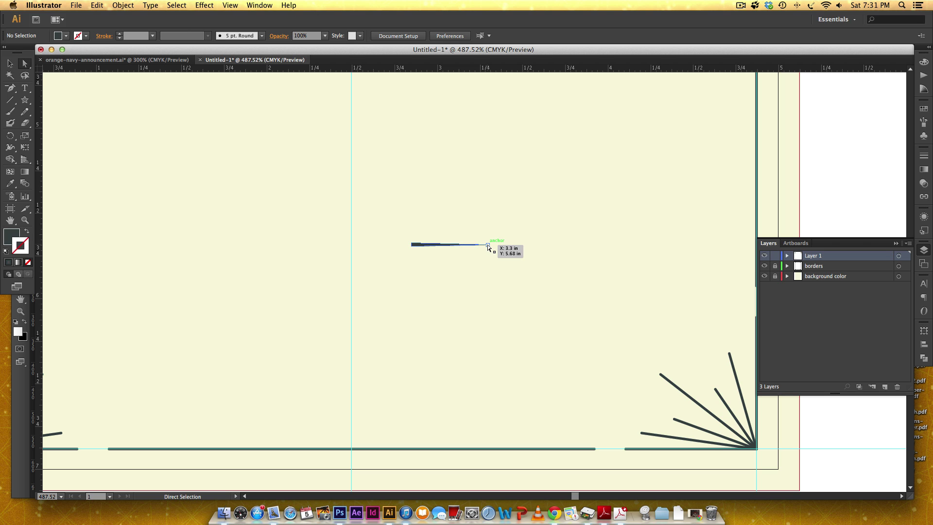
click(488, 245)
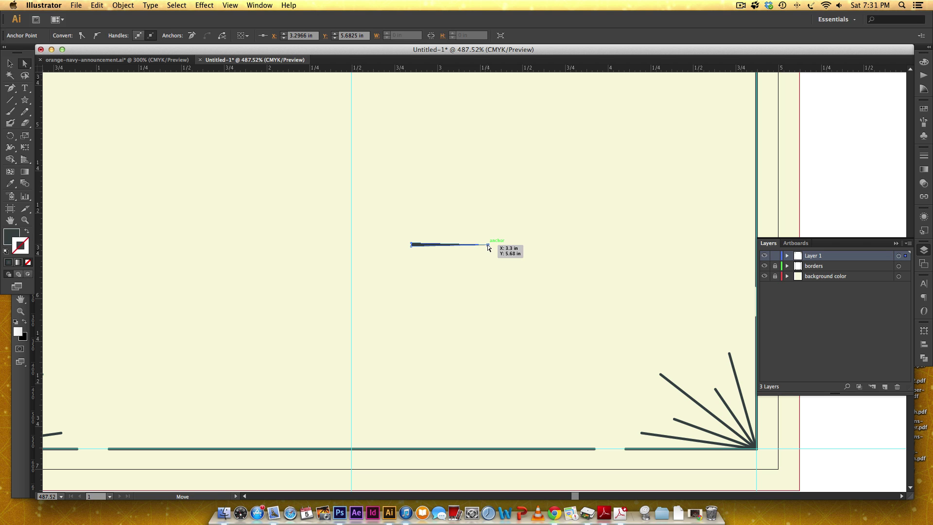
click(515, 241)
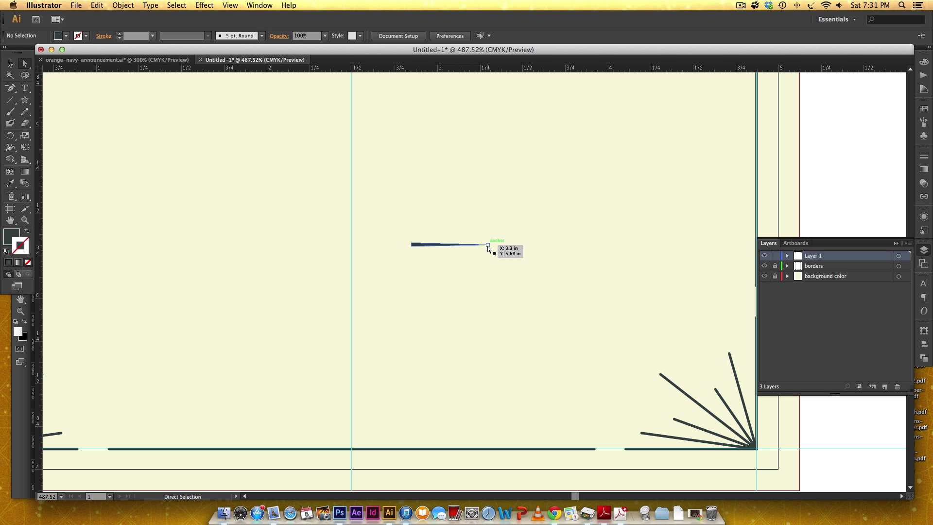
click(488, 246)
click(505, 244)
click(488, 246)
drag(488, 246, 601, 242)
key(v)
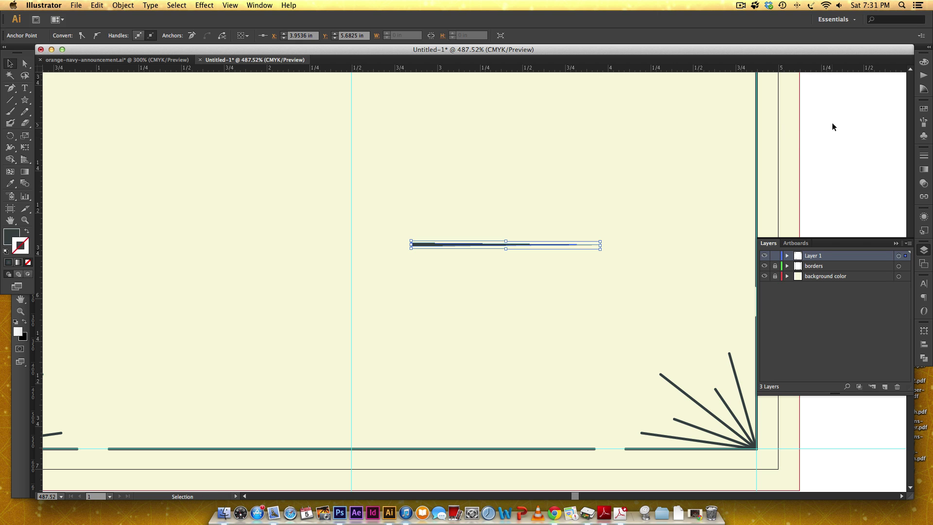
click(833, 125)
- Copy the lengthened line to the left of the centre guide and reflect the copy across the vertical axis
click(462, 246)
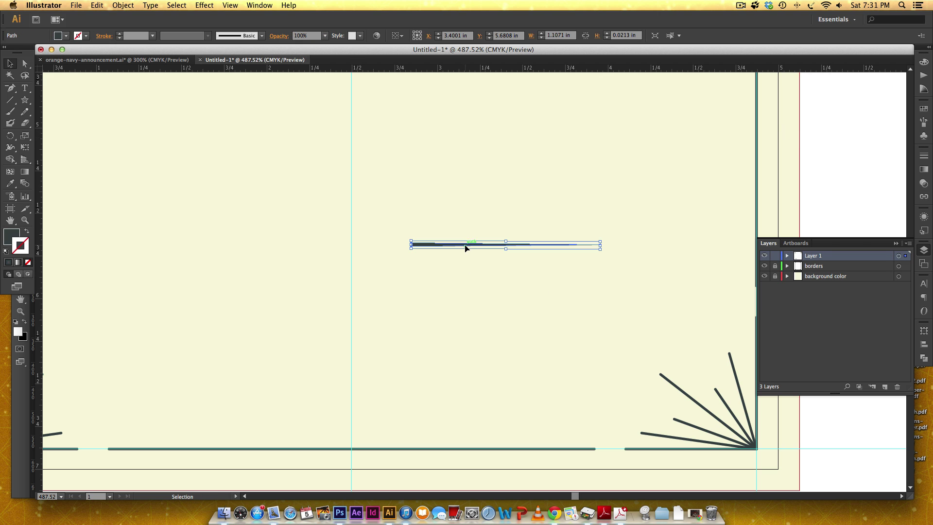
drag(465, 248, 185, 248)
right_click(185, 248)
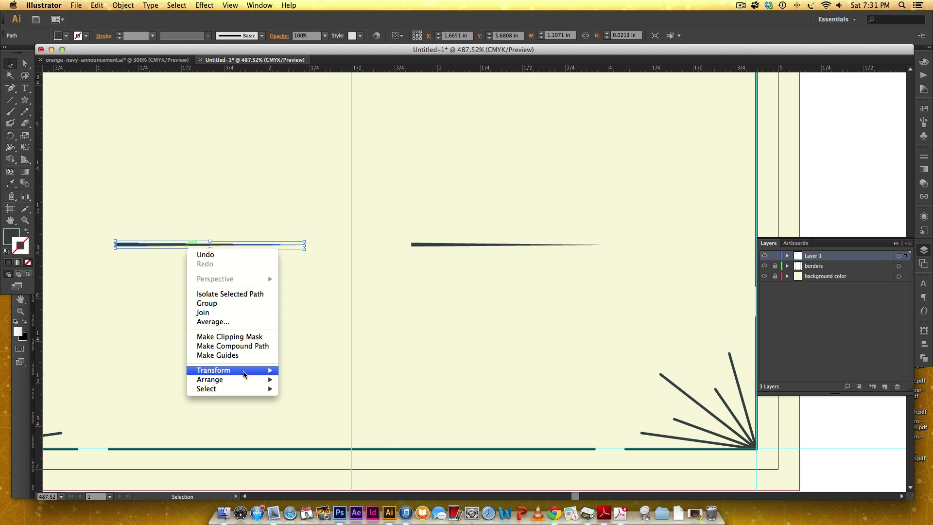
mouse_move(243, 373)
click(303, 403)
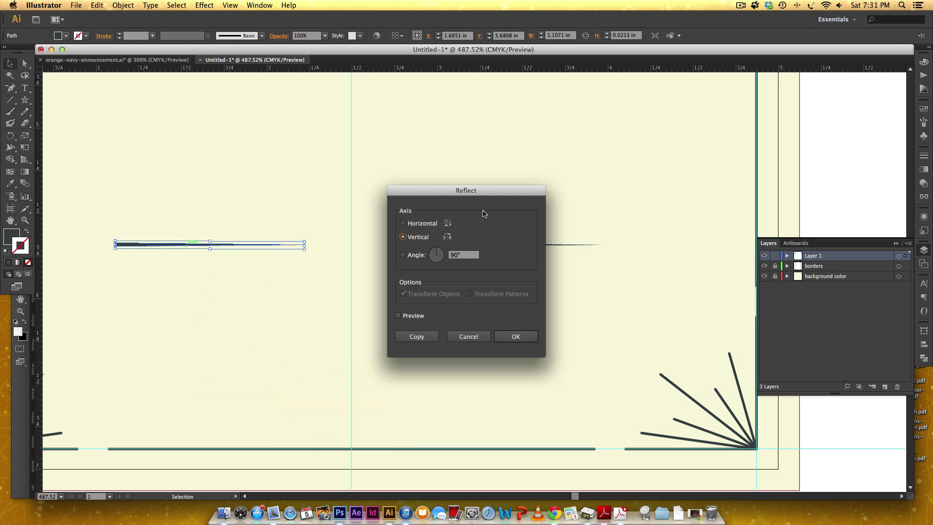
click(517, 337)
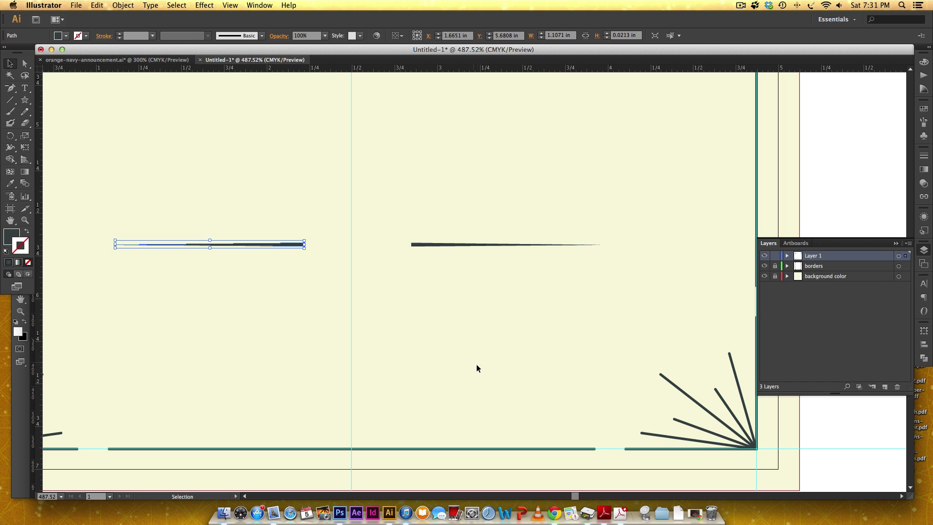
click(675, 192)
key(super+minus)
key(super+minus)
key(super+minus)
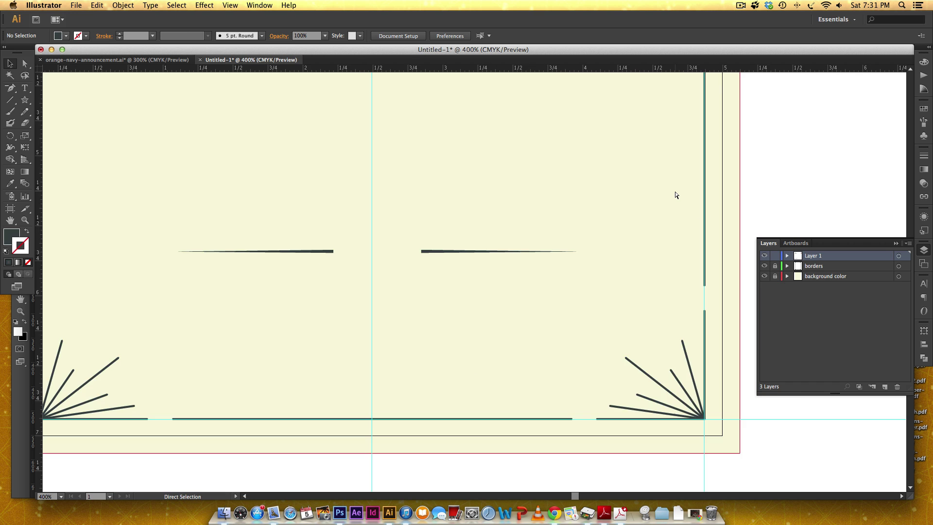
scroll(520, 203, up, 10)
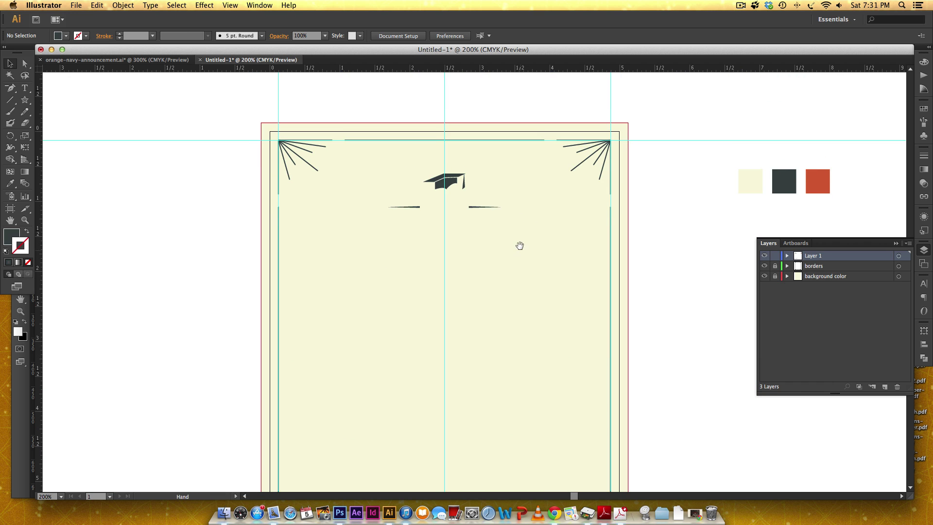
- Draw a navy rectangle about 1.28 in wide and 0.26 in high across the centre guide, just below the upper tapered lines
key(super+equal)
key(super+equal)
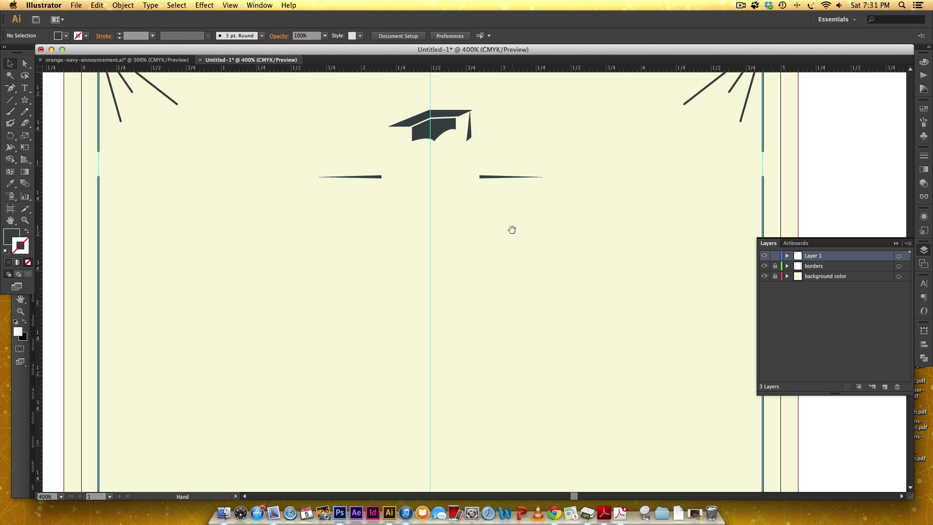
scroll(291, 208, up, 2)
drag(24, 100, 60, 100)
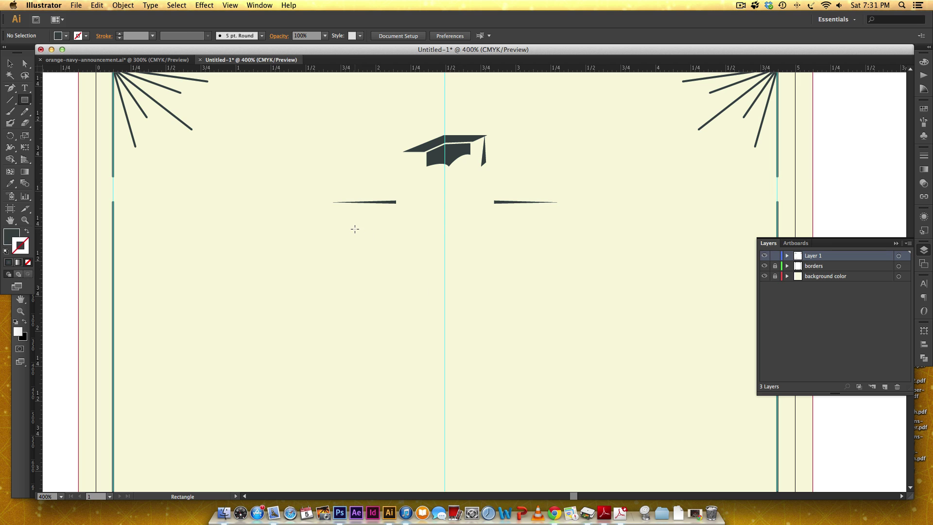
drag(354, 229, 536, 265)
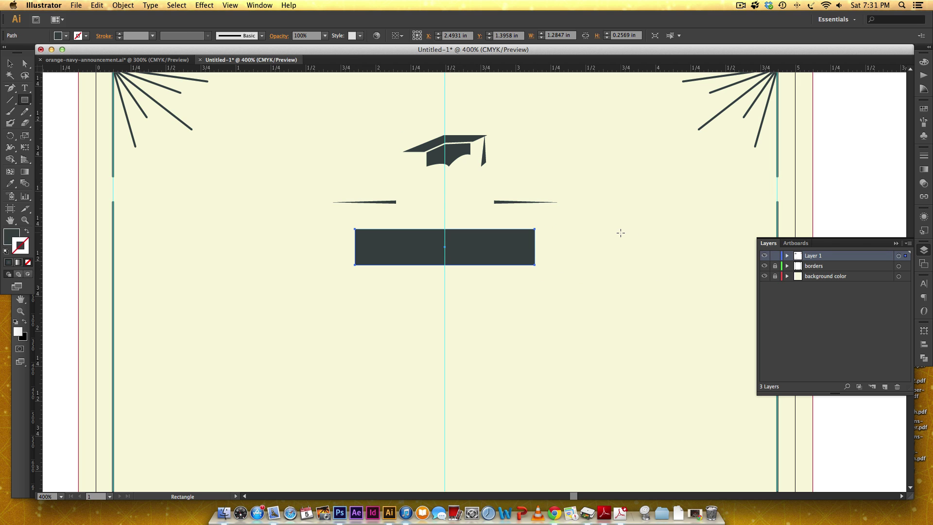
- Add an anchor point at the middle of the rectangle's right edge
key(v)
key(super+equal)
key(super+equal)
key(super+equal)
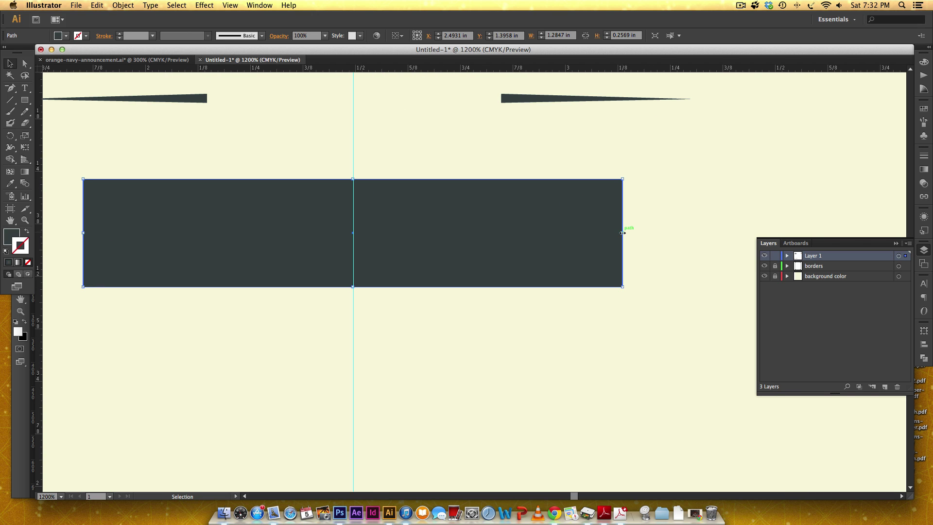
key(plus)
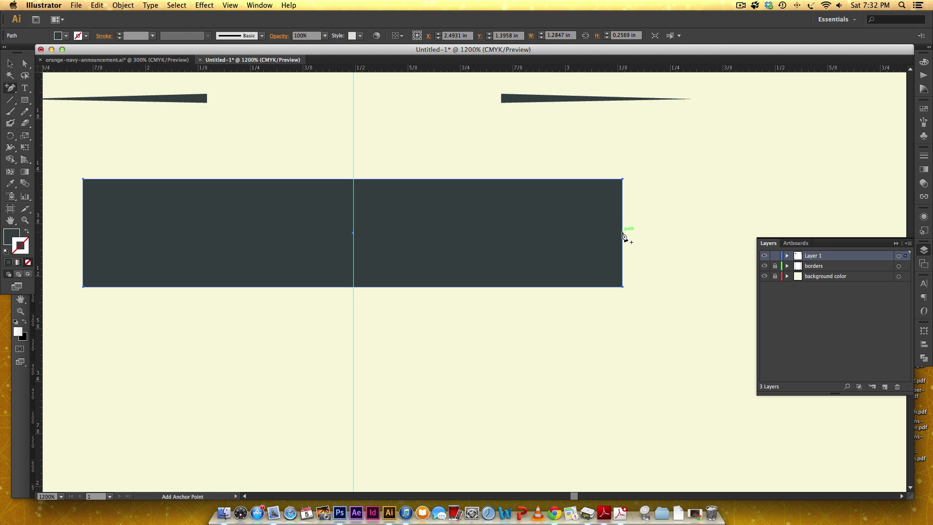
click(623, 233)
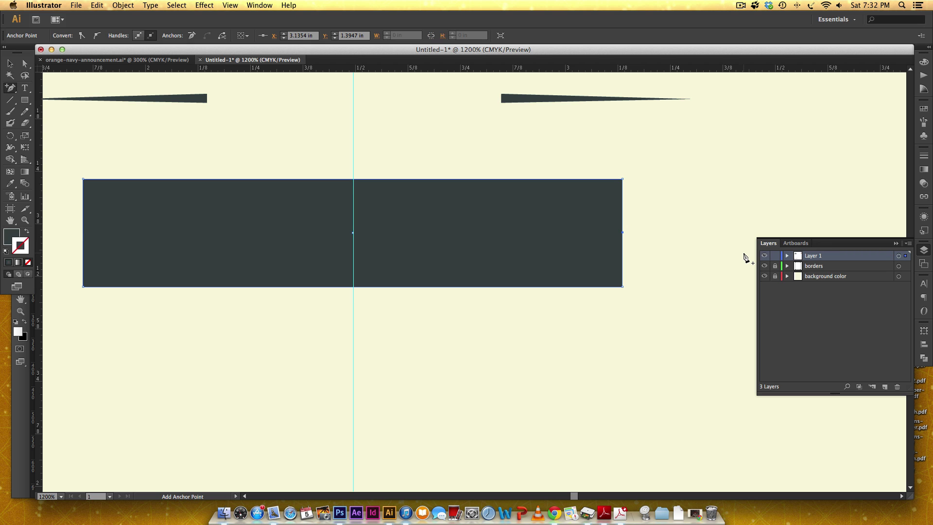
- Notch the rectangle's right end by moving the new anchor point inward to about X 3.01 in
key(v)
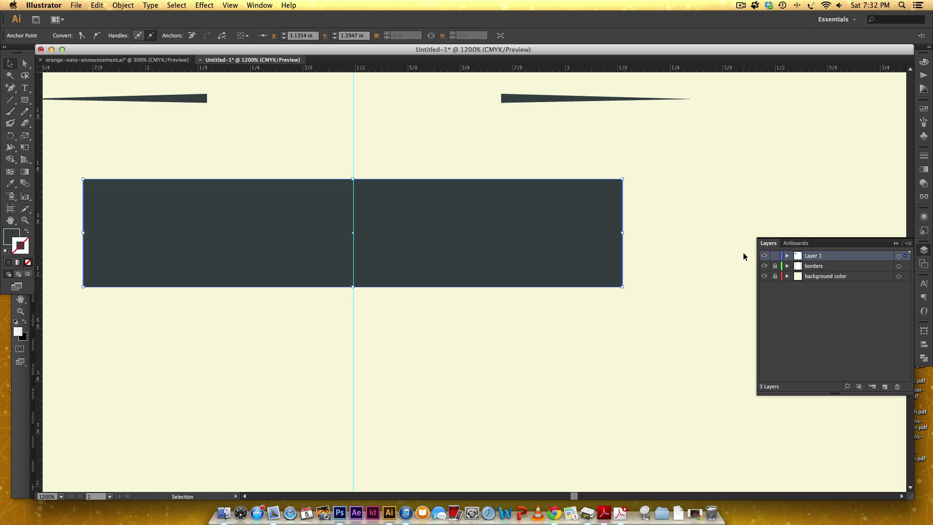
key(Left)
key(Left)
key(Left)
key(Left)
key(Left)
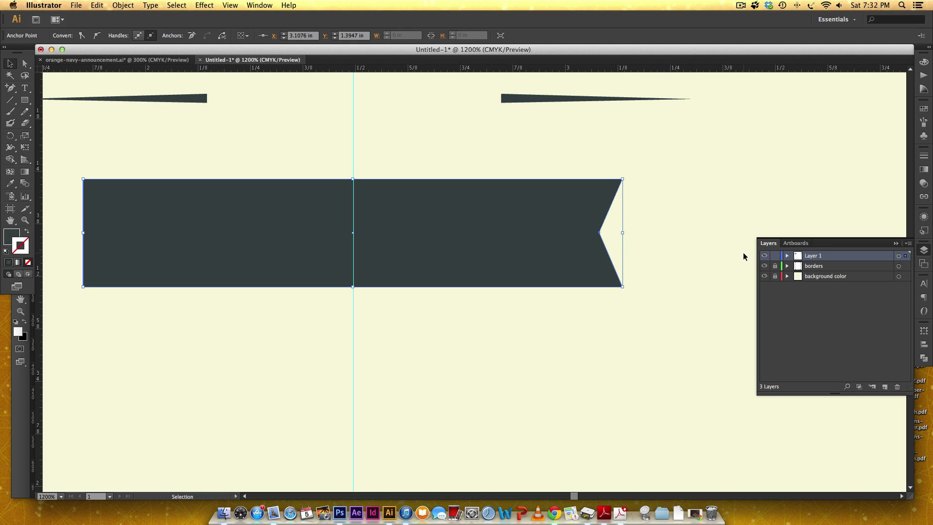
key(Left)
key(Left)
key(Left)
key(Left)
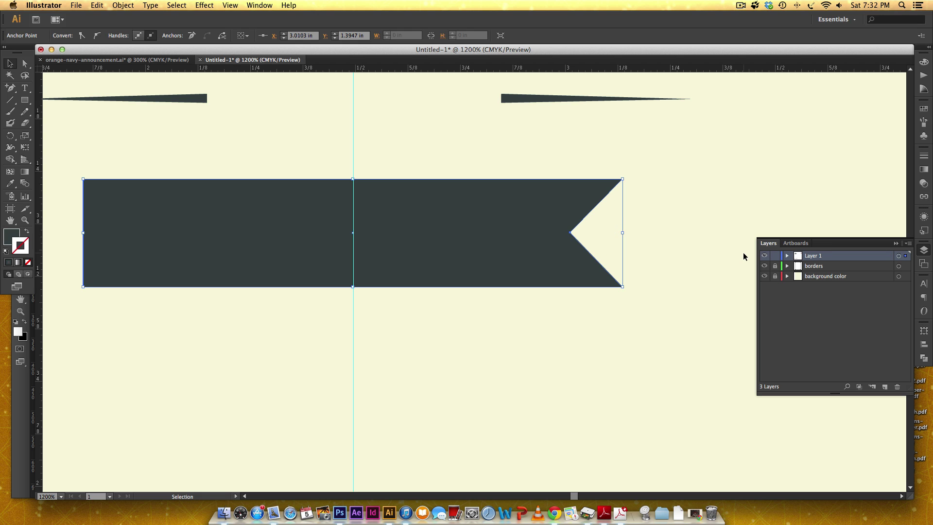
click(679, 226)
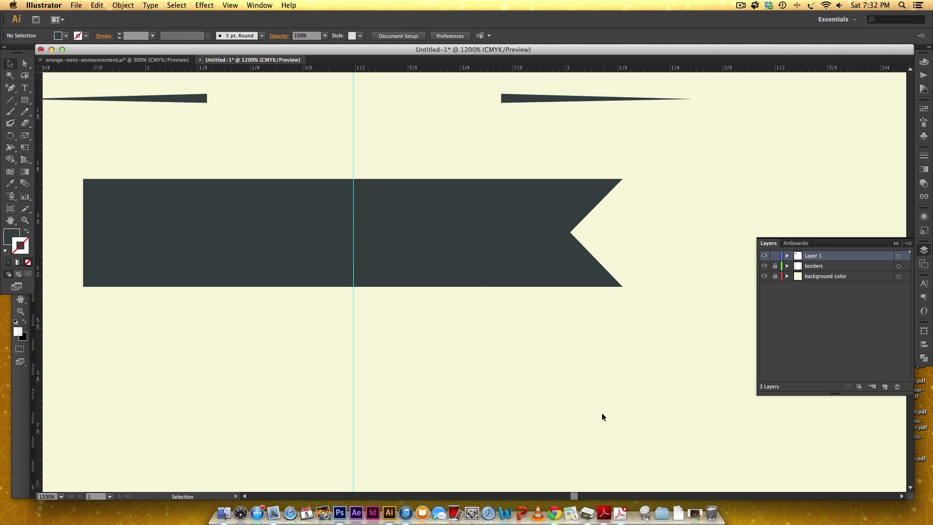
- Copy the notched shape straight to the left at about X 1.54 in and reflect the copy across the vertical axis
scroll(476, 276, down, 1)
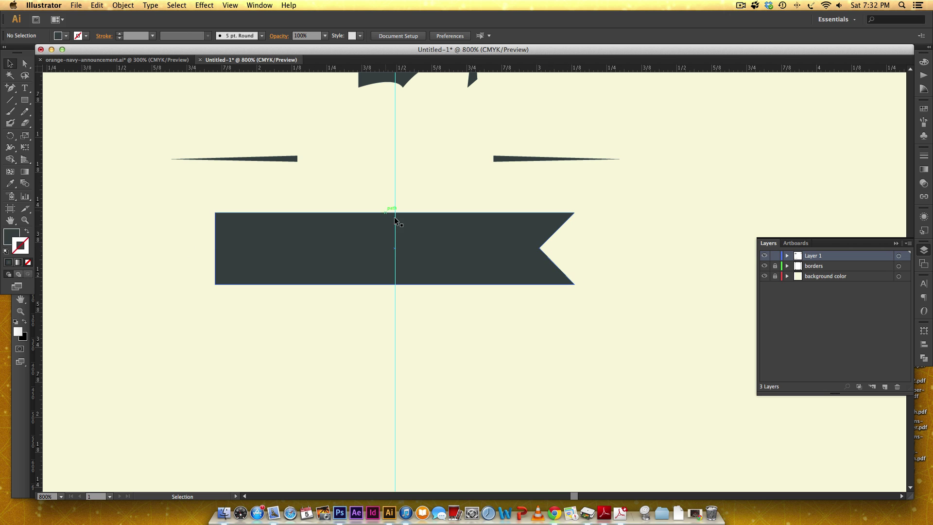
click(467, 256)
scroll(404, 310, left, 10)
scroll(404, 311, down, 2)
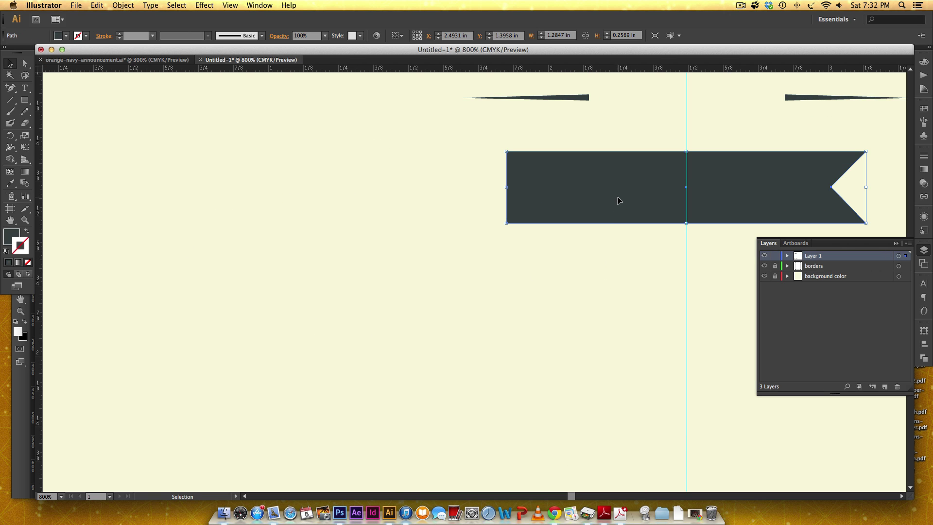
drag(618, 202, 348, 194)
right_click(392, 192)
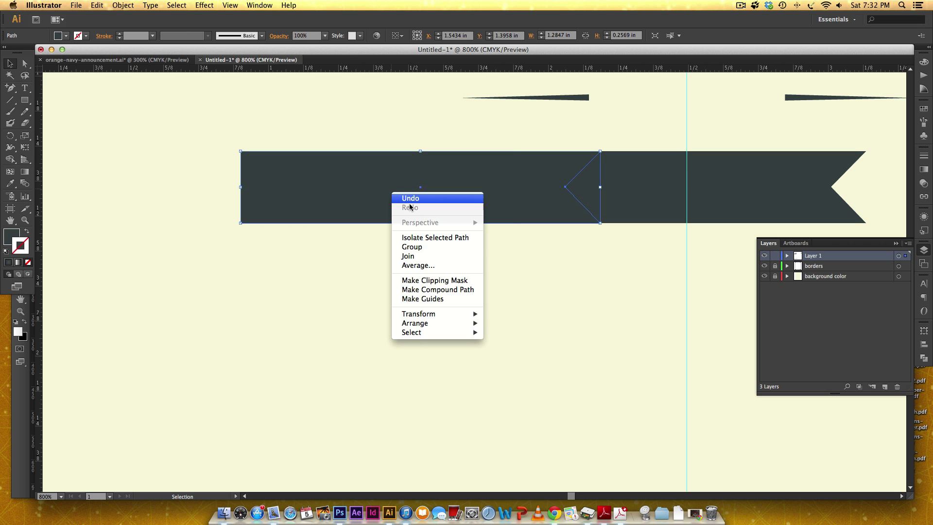
mouse_move(433, 315)
click(555, 347)
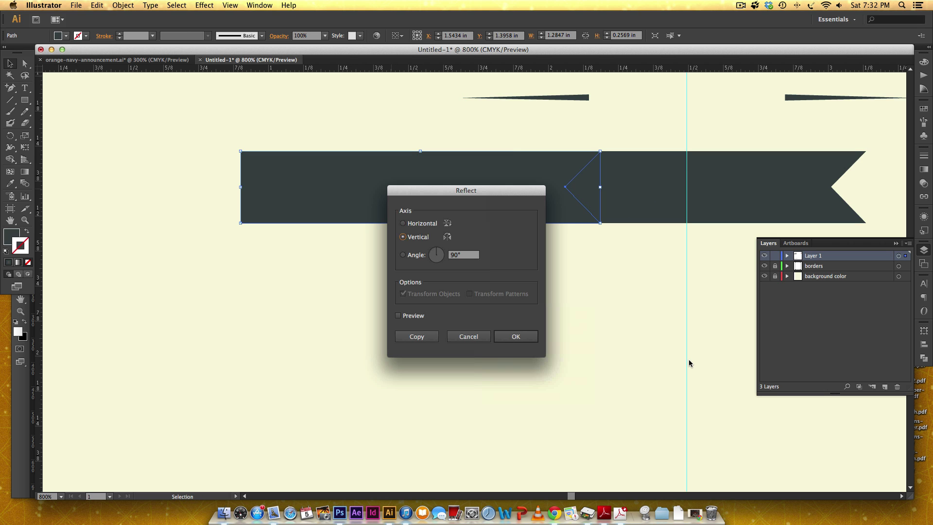
click(517, 337)
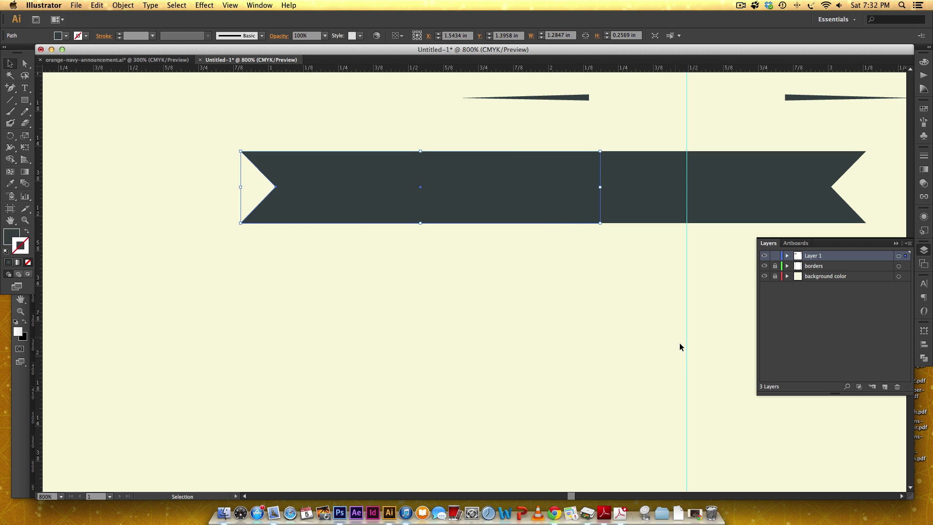
- Slide the reflected copy right to about X 2.23 in, overlapping the original as a ribbon notched at both ends
drag(410, 181, 390, 202)
key(super+minus)
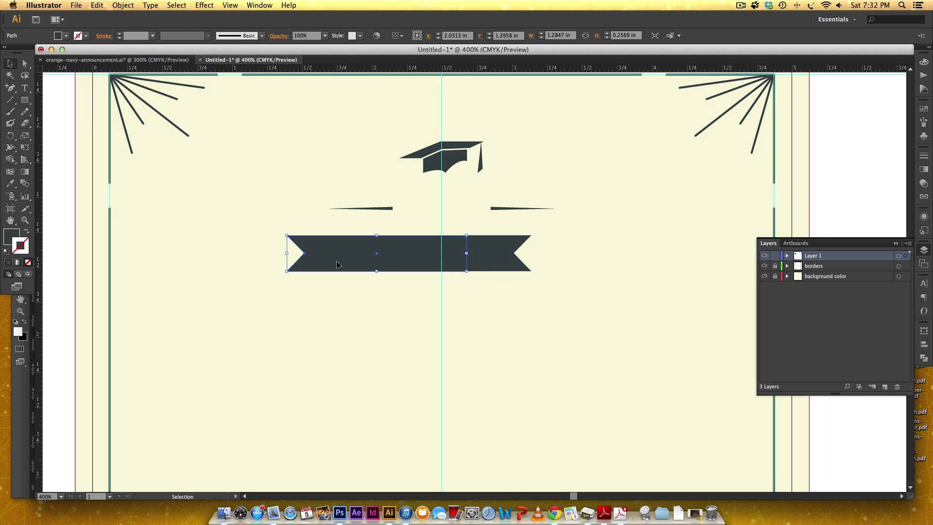
mouse_move(359, 262)
mouse_down()
mouse_move(382, 262)
mouse_move(354, 261)
mouse_up()
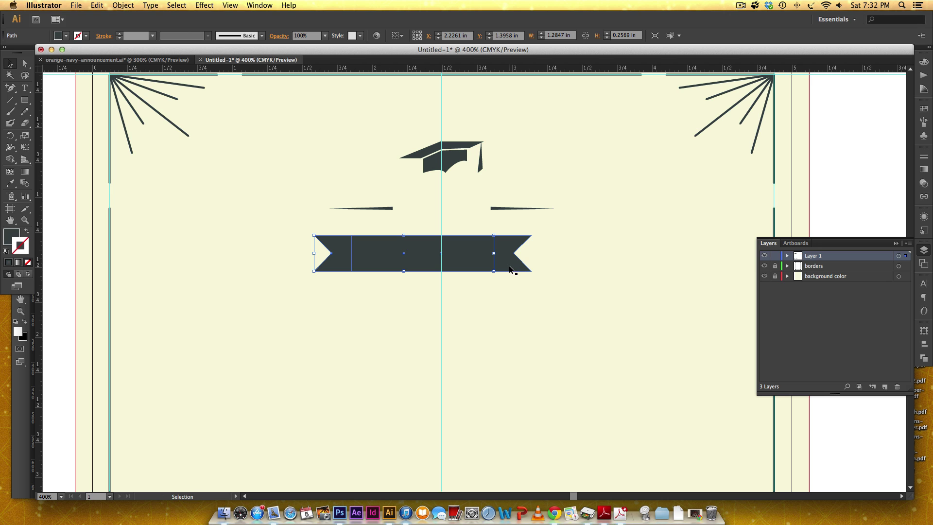
- Merge the two overlapping ribbon halves into one shape with Pathfinder Unite
shift+click(511, 265)
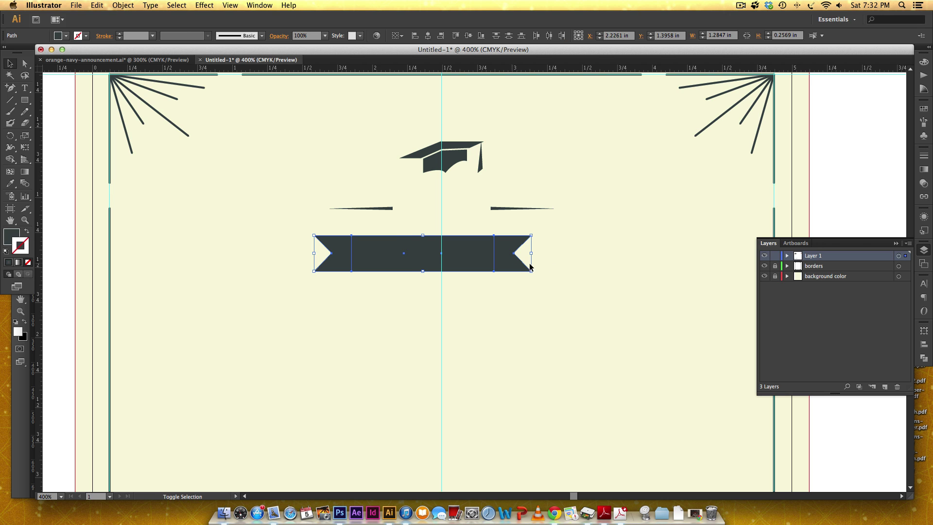
click(924, 358)
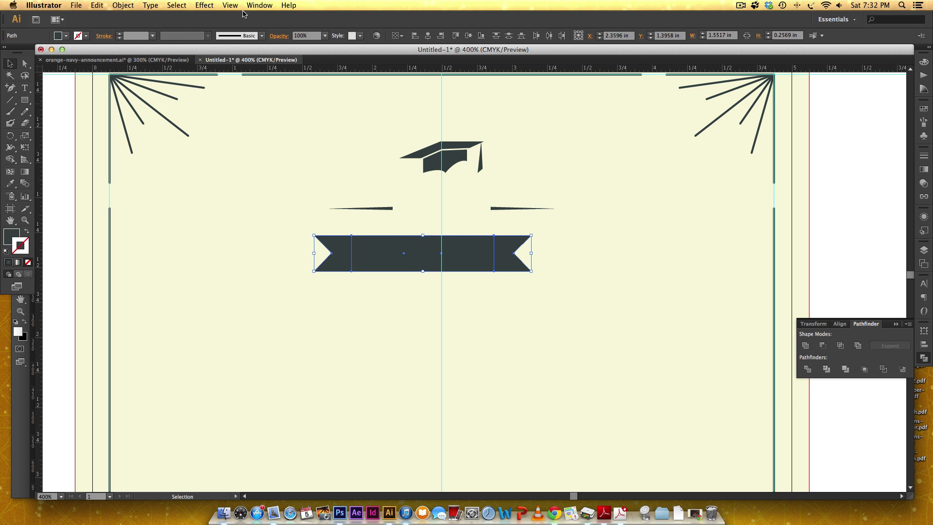
click(258, 5)
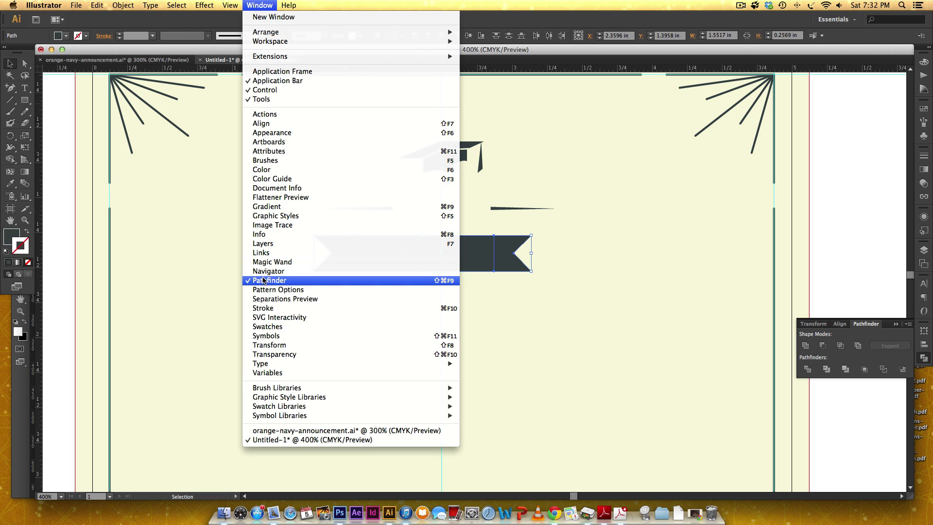
click(268, 5)
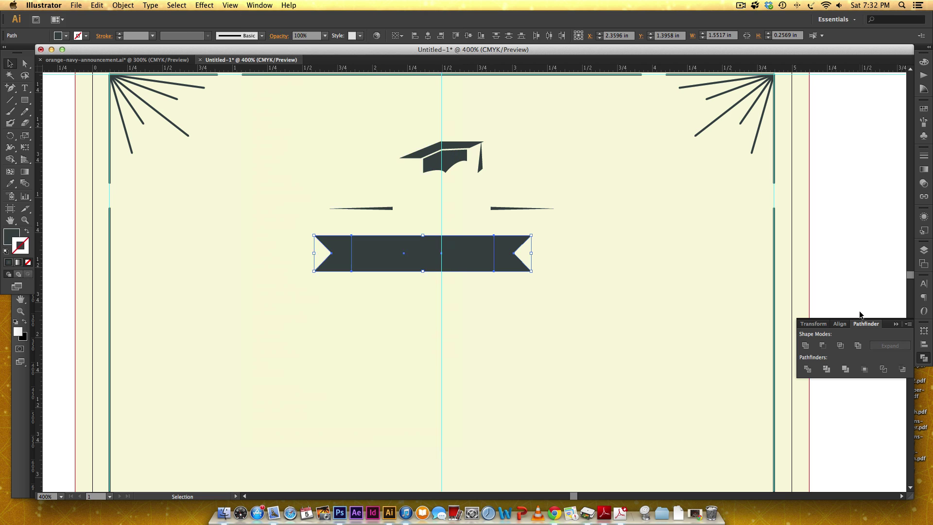
click(805, 346)
click(797, 218)
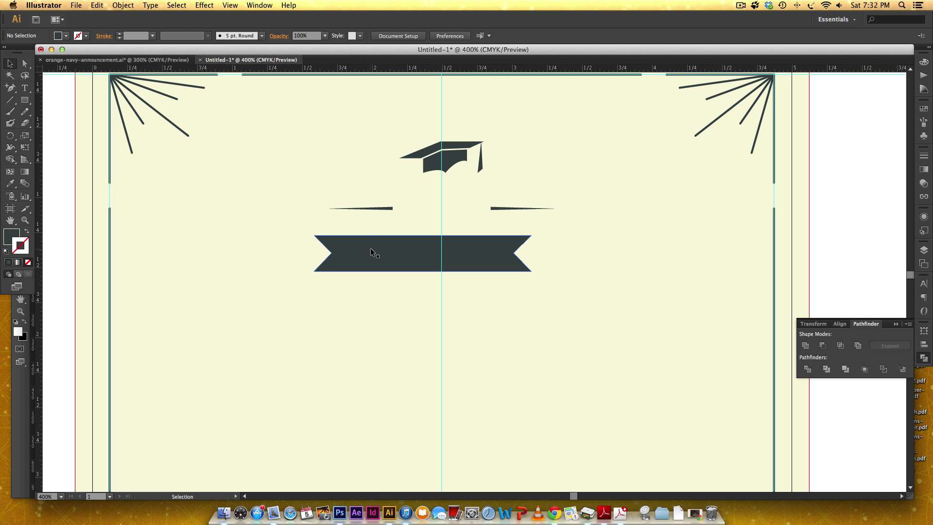
- Delete the extra anchor points along the ribbon's top and bottom edges, keeping only the corners and notch points
key(super+equal)
key(super+equal)
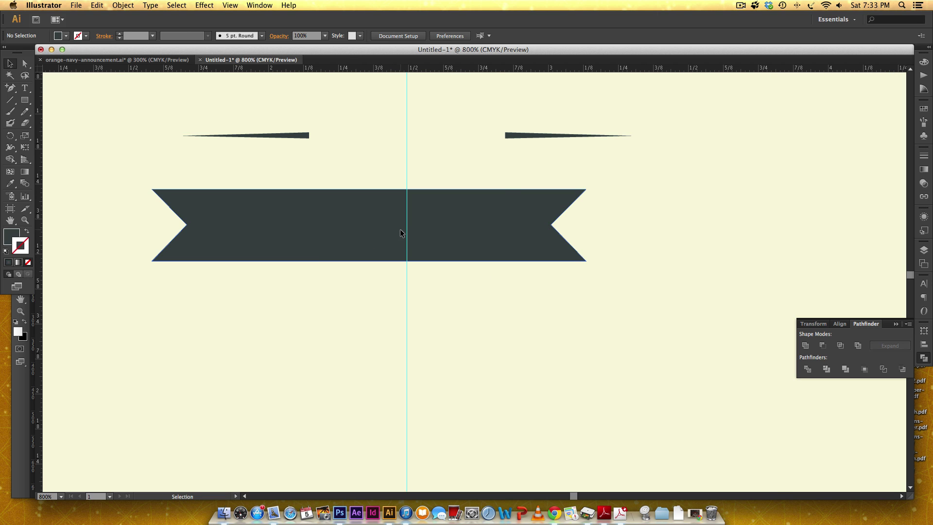
click(384, 233)
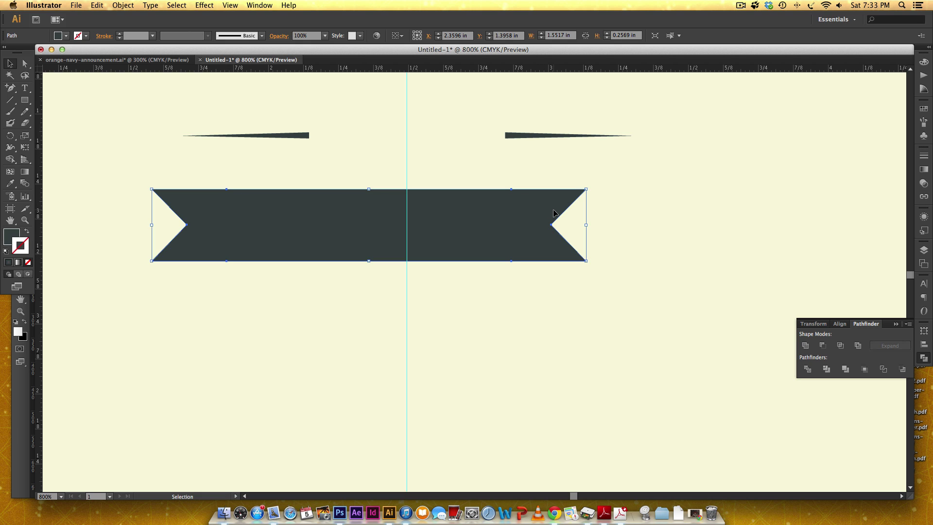
key(p)
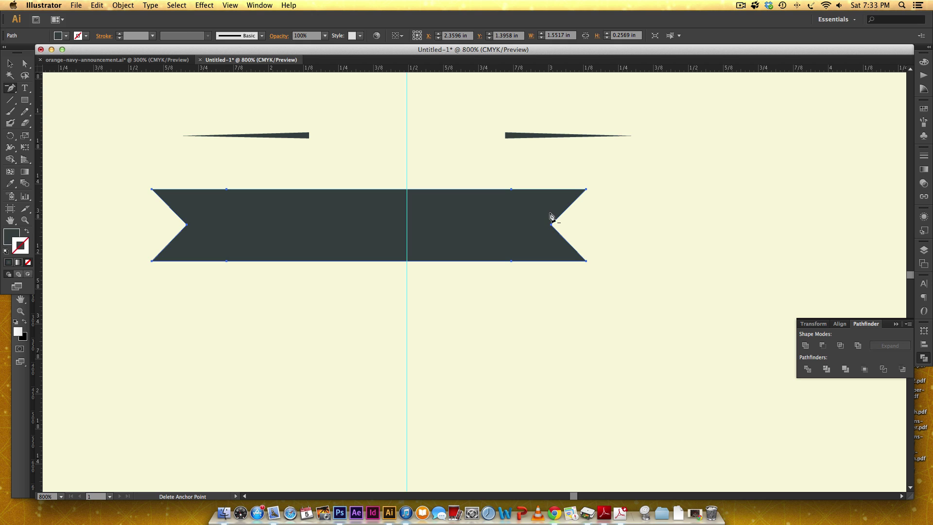
click(511, 189)
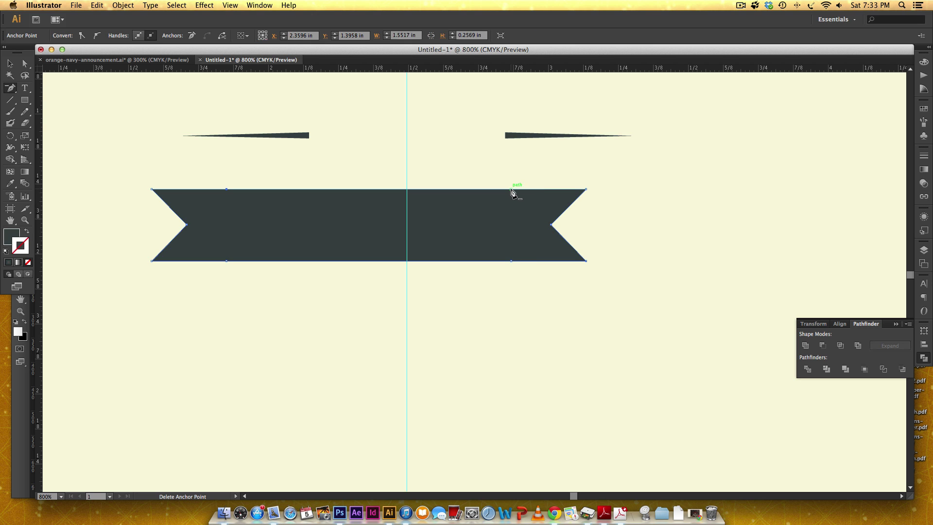
click(227, 261)
click(226, 189)
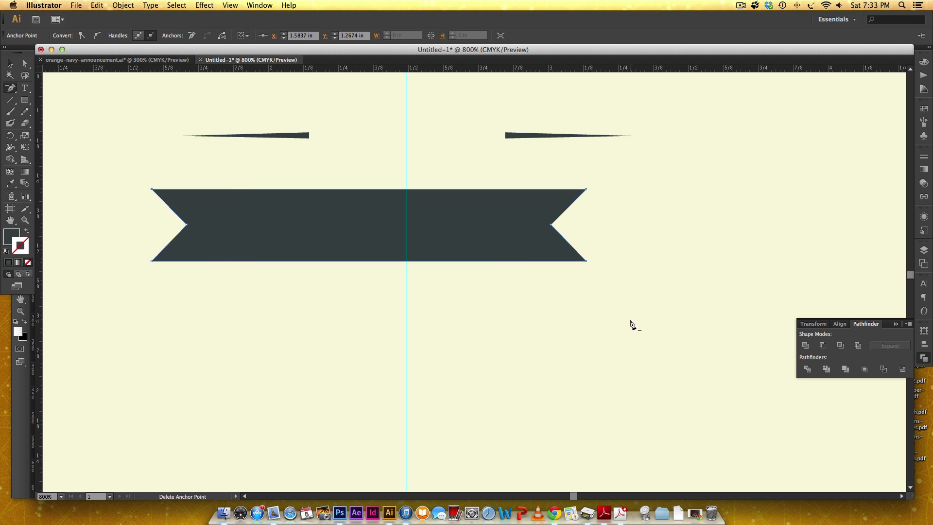
key(v)
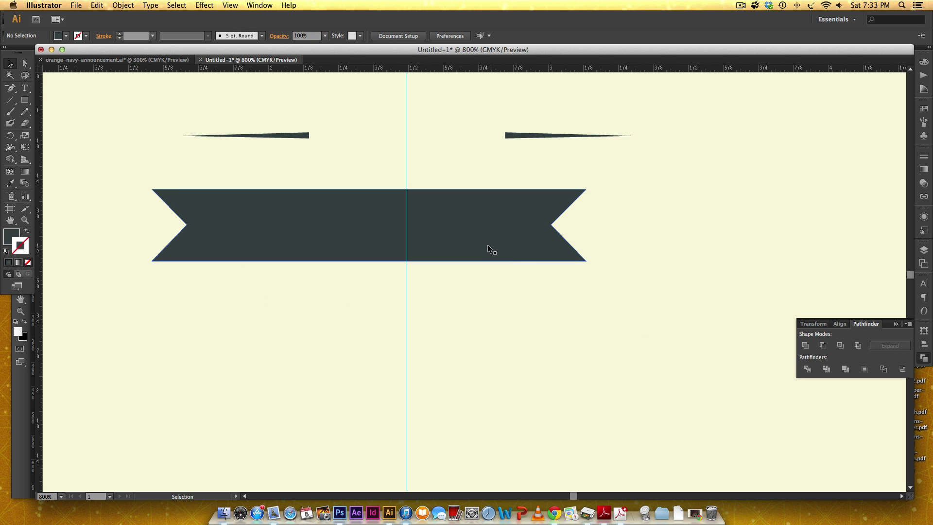
- Shift the ribbon toward the centre guide at about X 2.44 in and fill it with the orange-red sample square's colour
drag(488, 245, 338, 229)
key(super+minus)
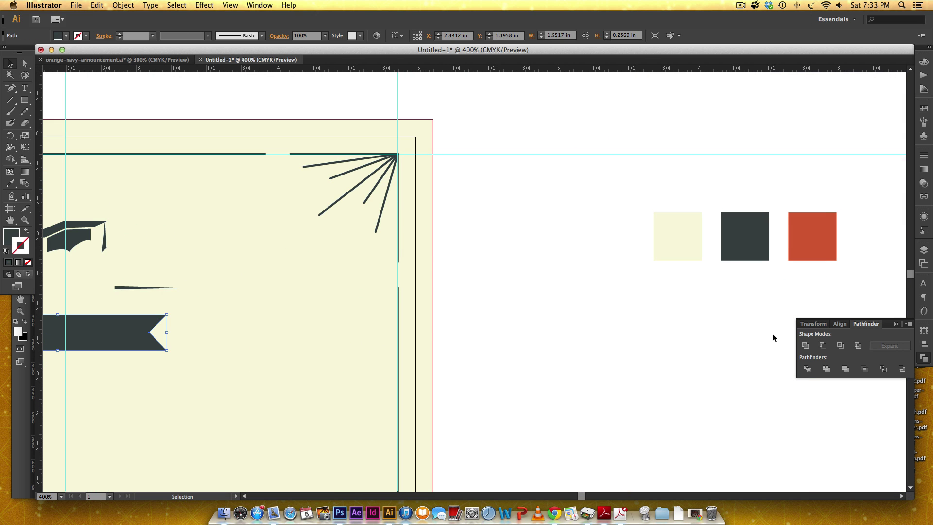
key(i)
click(810, 230)
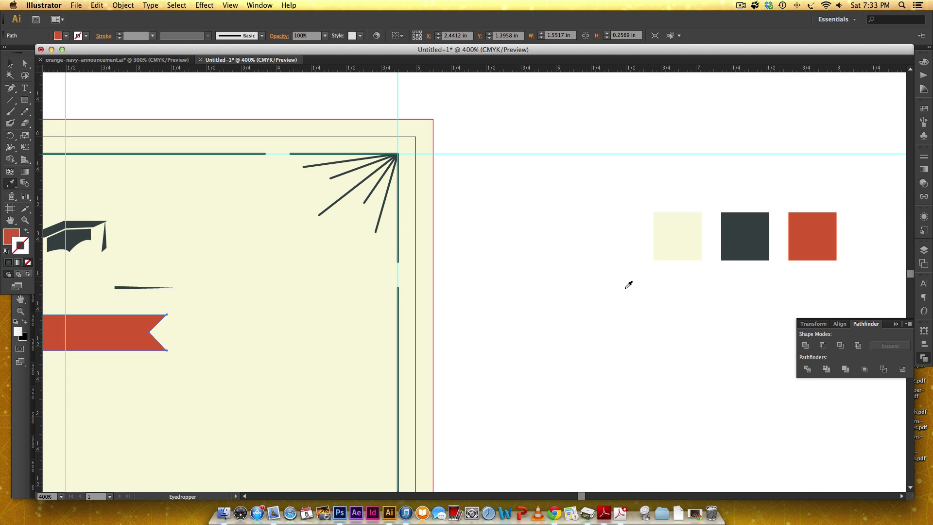
drag(331, 292, 578, 252)
key(v)
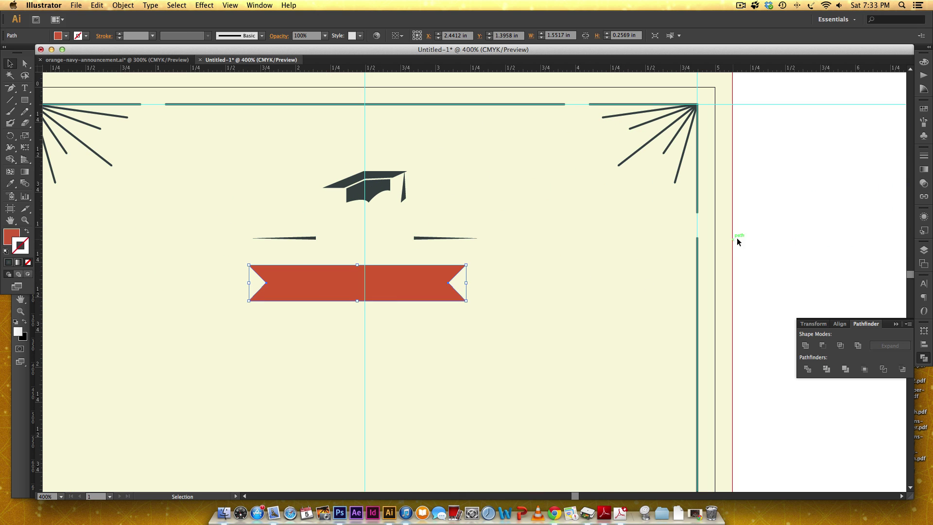
click(758, 229)
key(super+minus)
key(super+minus)
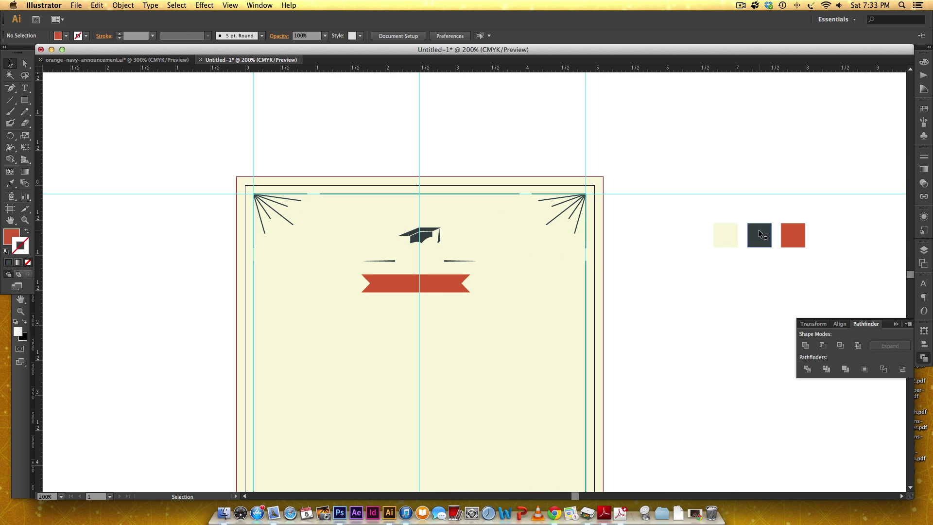
scroll(660, 286, down, 5)
mouse_move(657, 253)
mouse_down()
mouse_move(661, 177)
mouse_move(667, 257)
mouse_up()
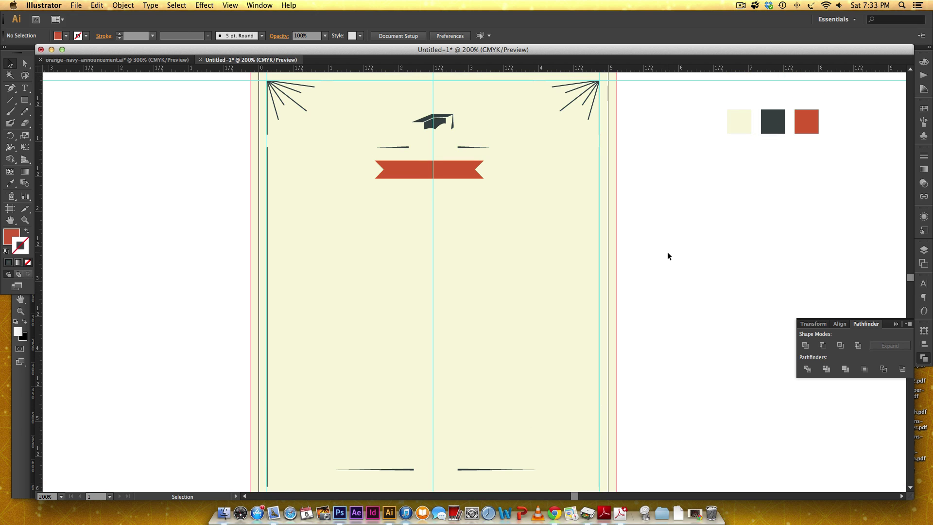